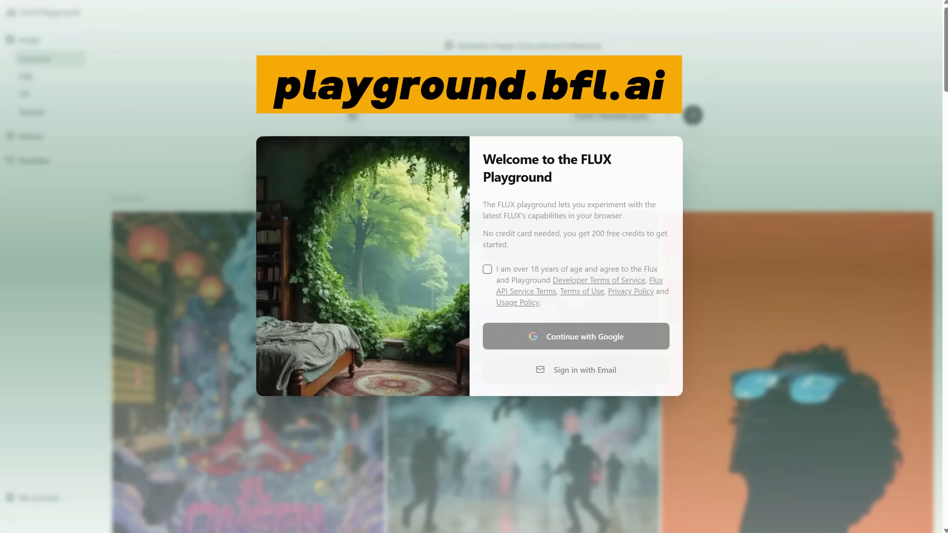
Tick the 'I am over 18 years of age and agree…' box on the welcome dialog.
left_click(487, 270)
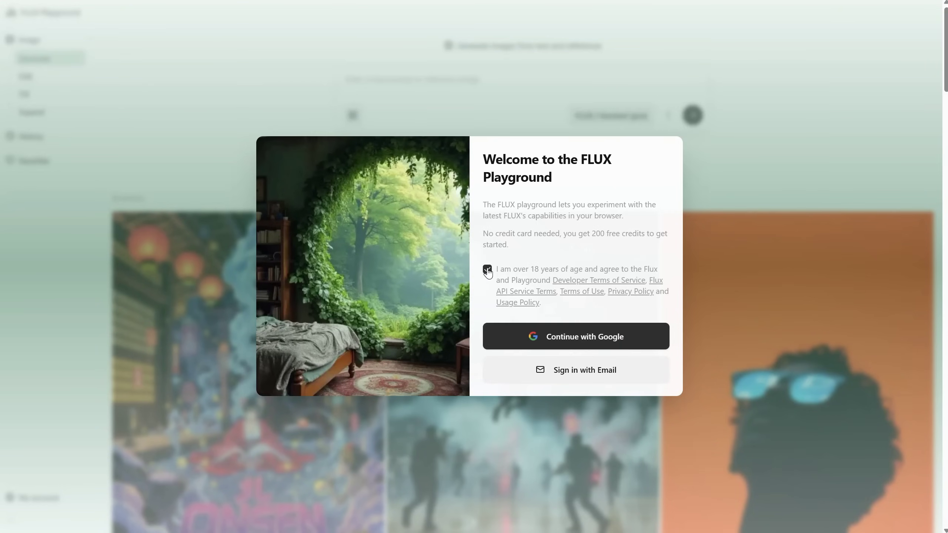
Sign in with Google, check the 112 remaining credits under My account, and follow the dashboard link.
left_click(568, 337)
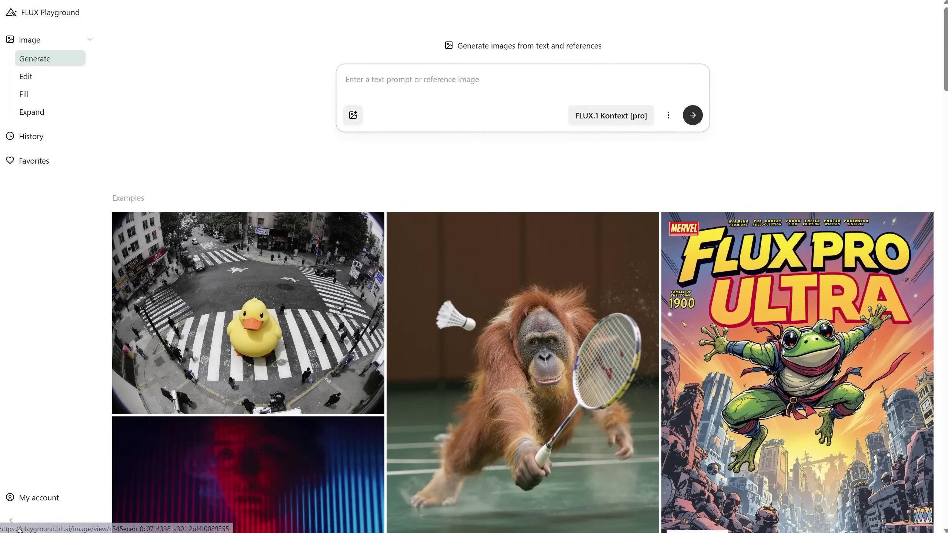
left_click(44, 504)
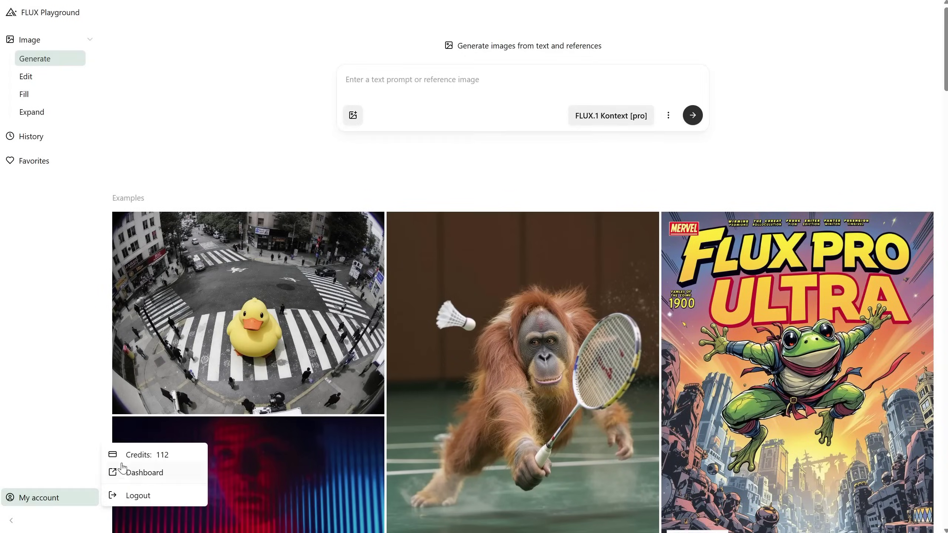
left_click(140, 475)
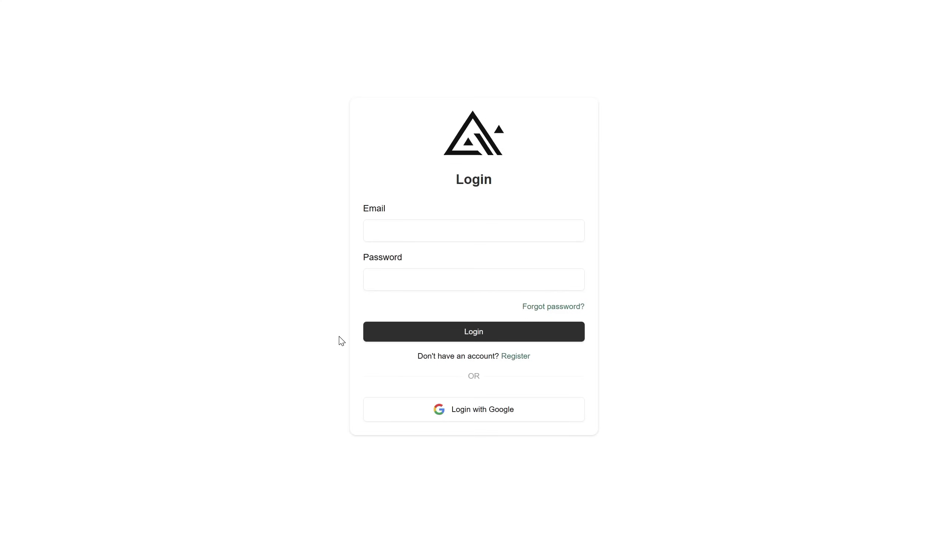
Log in to the API dashboard with Google and buy 1,000 credits ($10), bringing the balance to 1112.
left_click(488, 415)
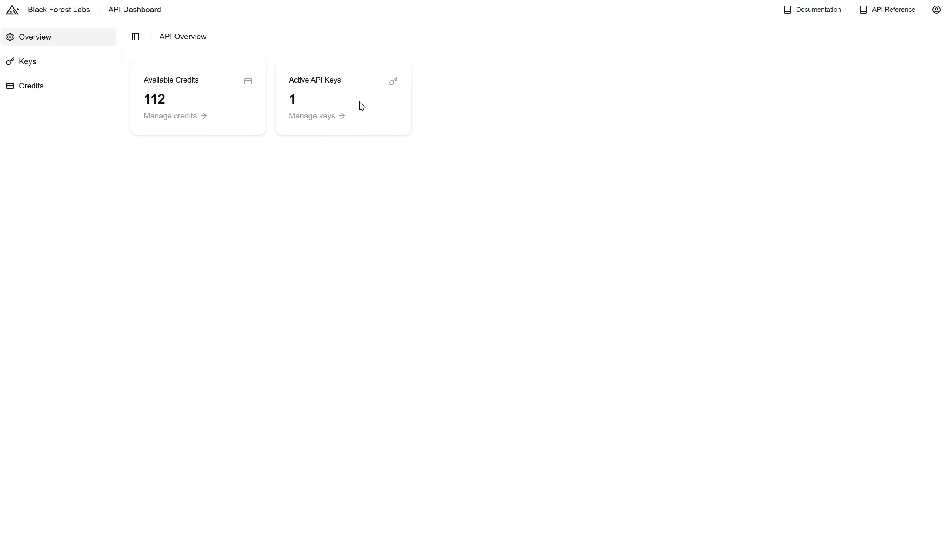
left_click(53, 90)
left_click(336, 86)
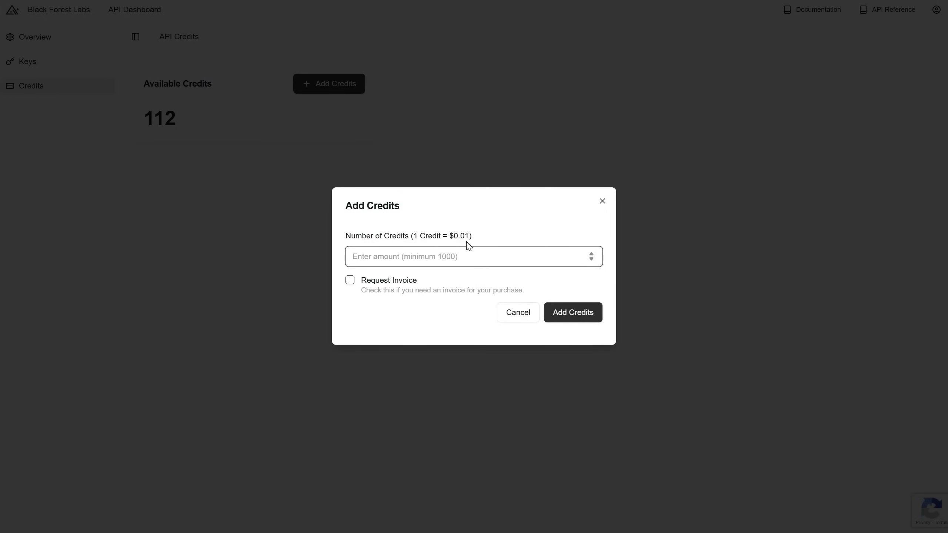
type("1000")
left_click(572, 312)
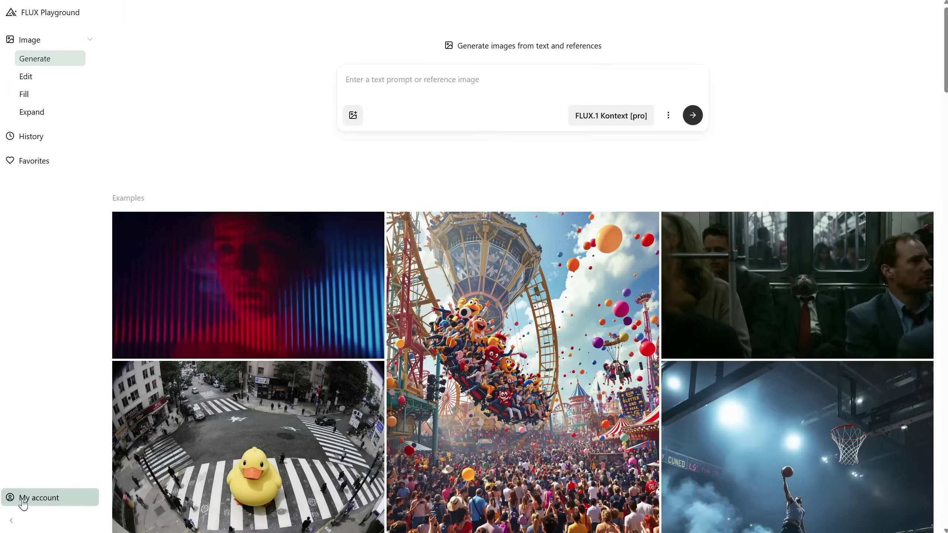
left_click(26, 500)
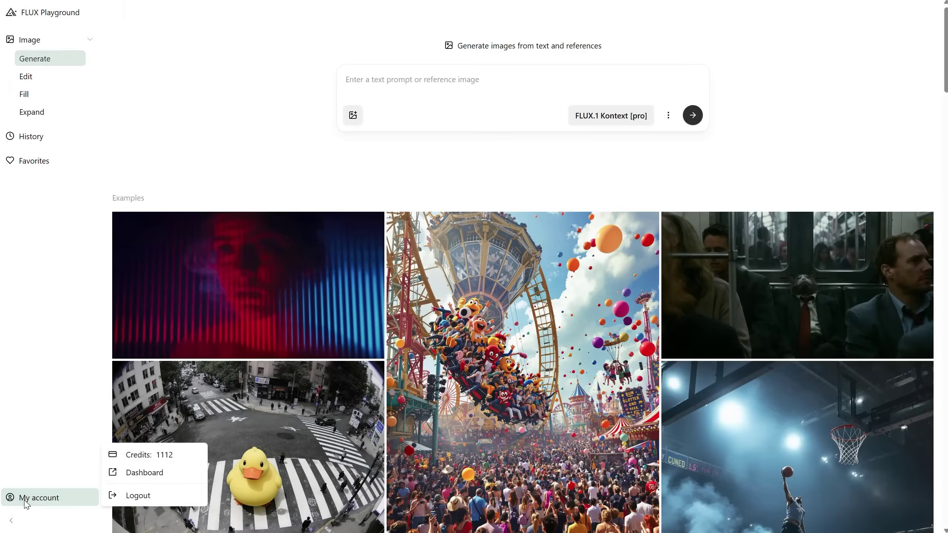
left_click(27, 502)
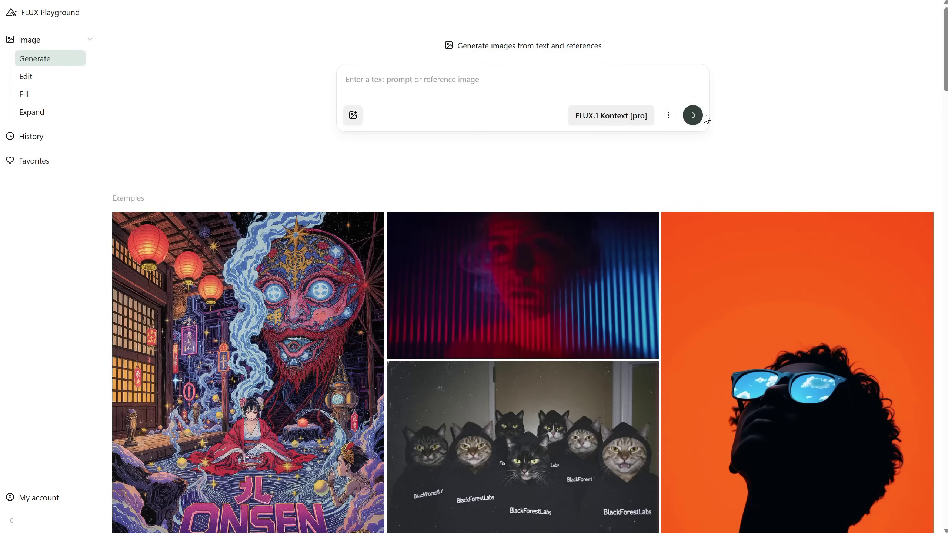
left_click(630, 125)
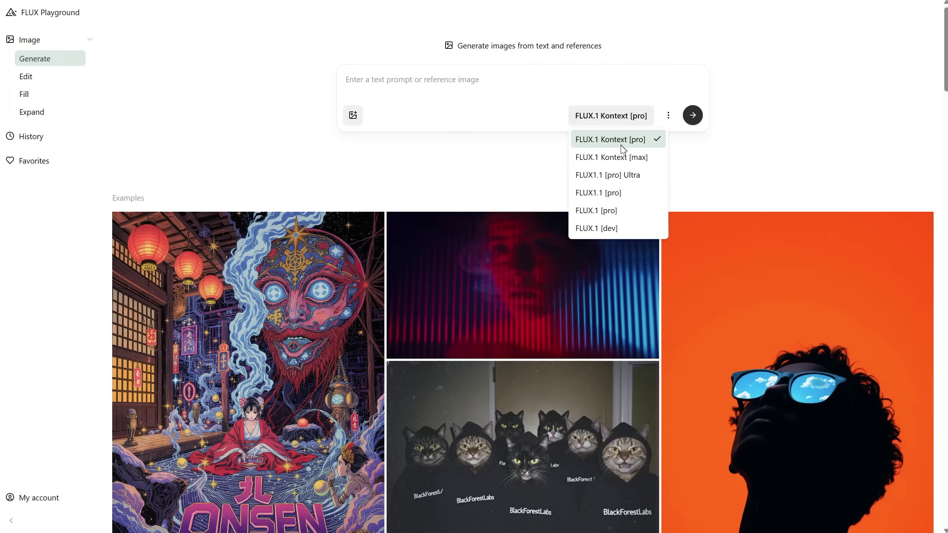
left_click(611, 157)
left_click(611, 125)
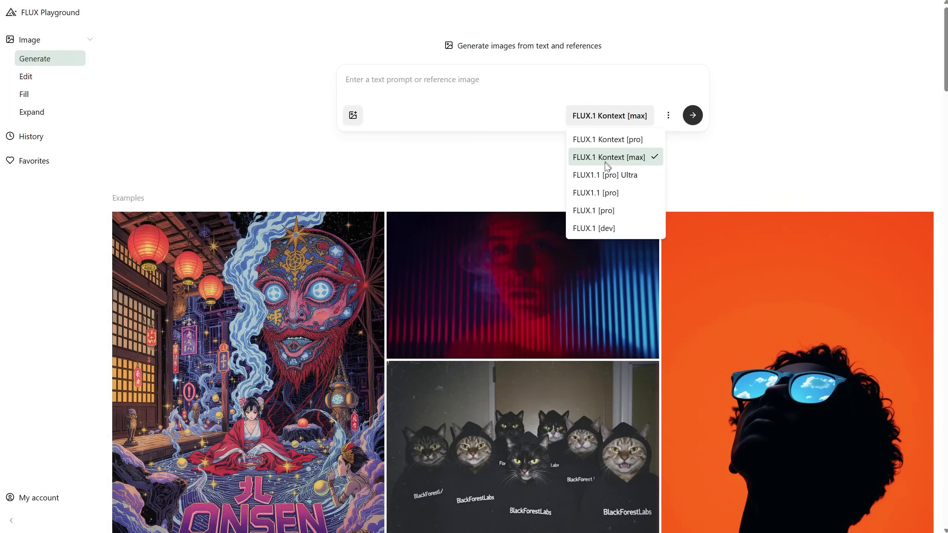
left_click(606, 175)
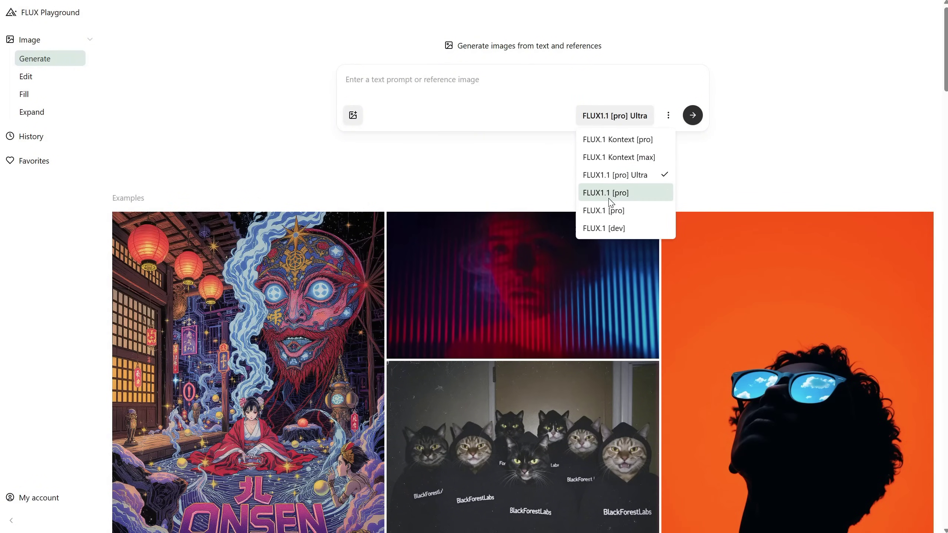
left_click(610, 228)
left_click(624, 120)
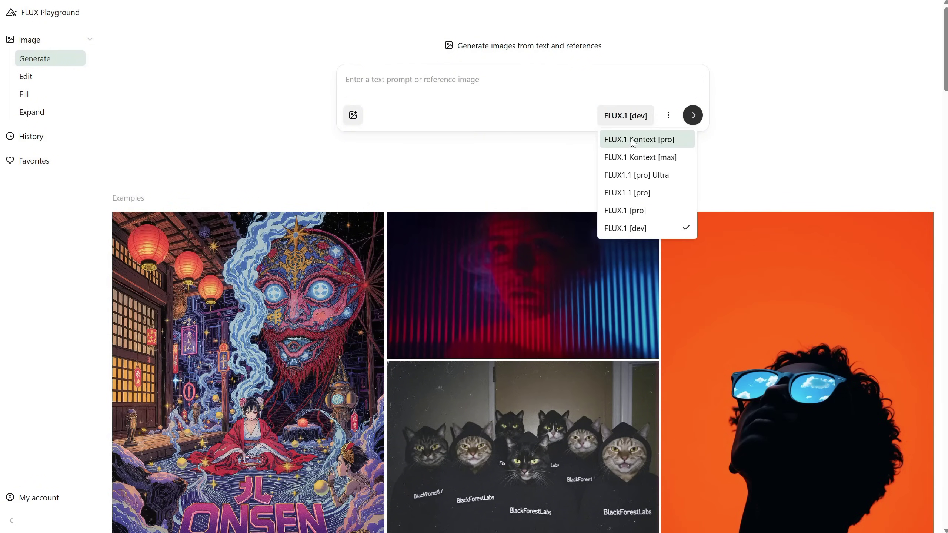
left_click(633, 140)
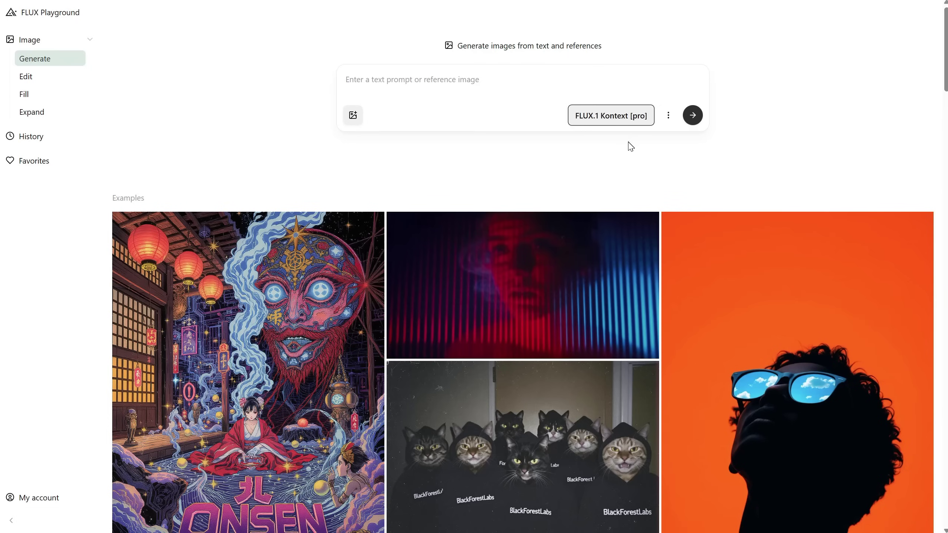
Try the 21:9, 3:4 and 1:1 aspect ratios, then settle back on 16:9.
left_click(669, 120)
left_click(722, 145)
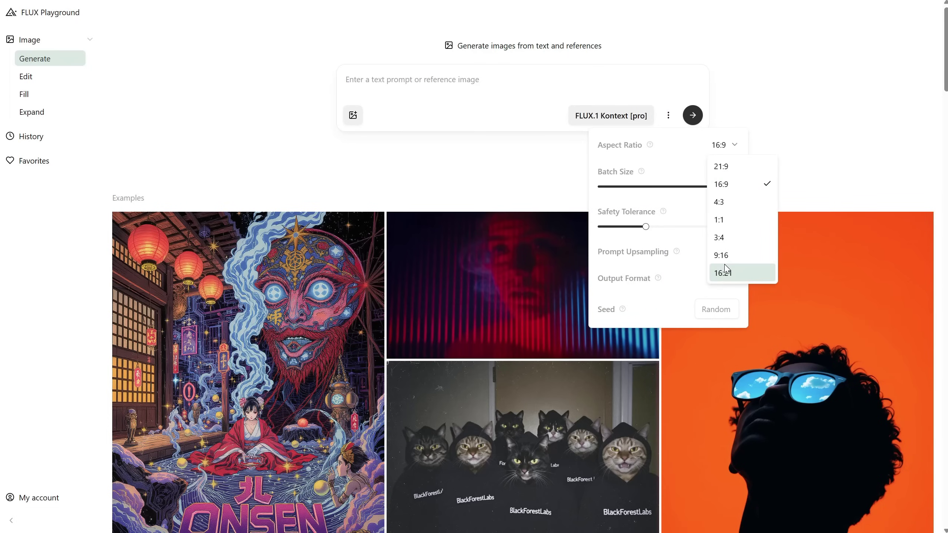
left_click(722, 167)
left_click(726, 144)
left_click(726, 236)
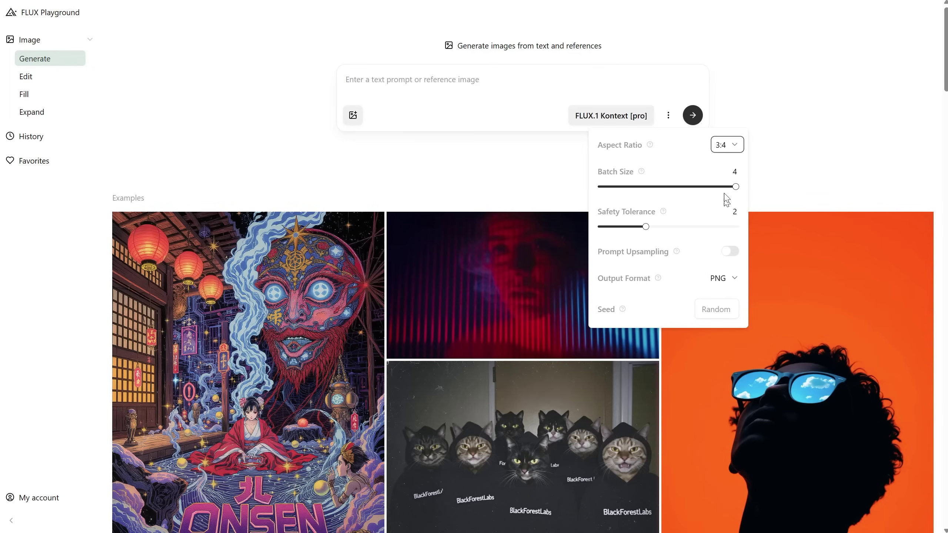
left_click(722, 145)
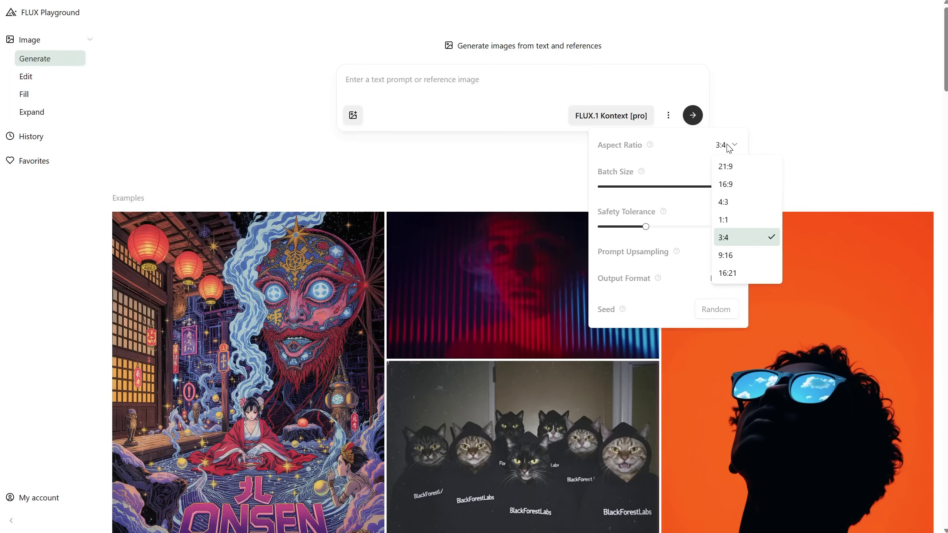
left_click(730, 221)
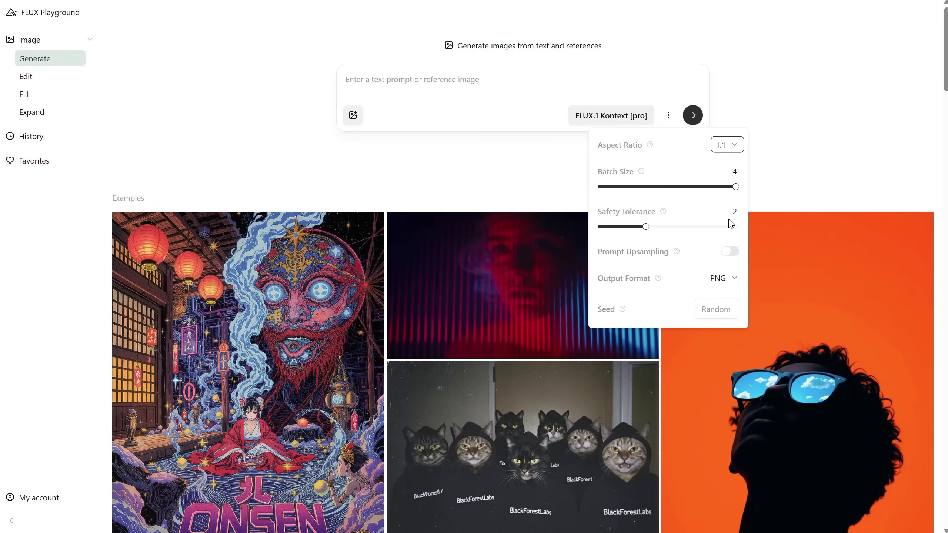
left_click(728, 150)
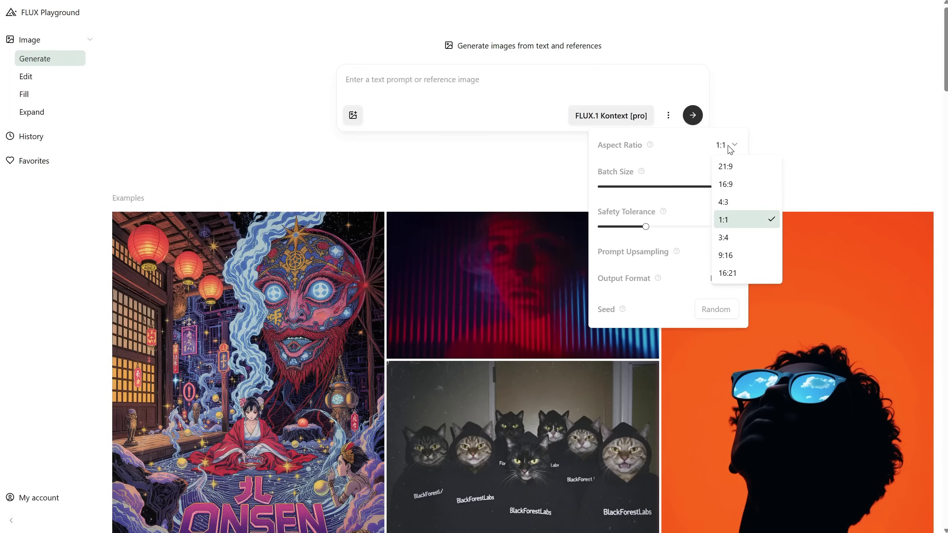
left_click(739, 185)
Reduce the batch size from 4 to 1 image per run.
left_click(736, 187)
left_click_drag(736, 187, 602, 189)
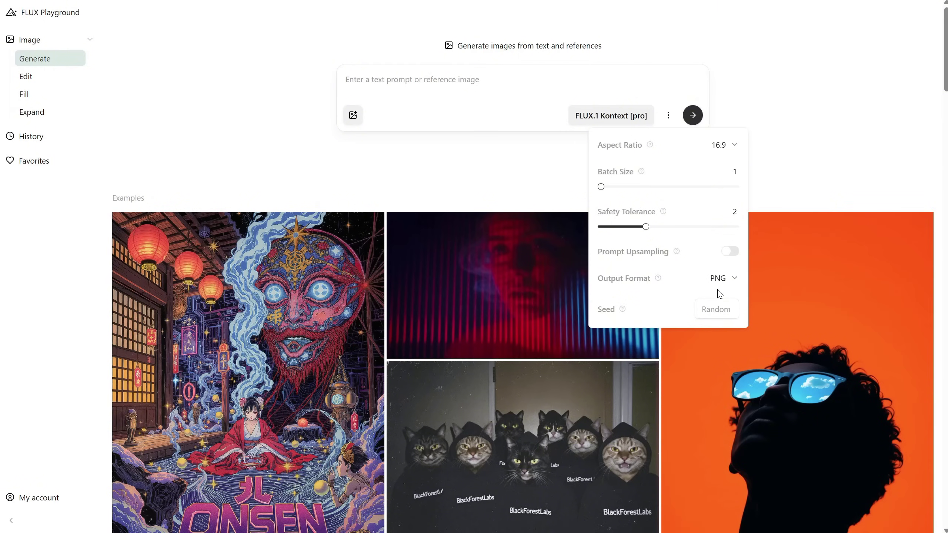
left_click(709, 308)
Set seed 5000 and enter the prompt 'portrait photo of a woman with purple curly hair, closeup, looking at camera and smiling'.
type("5000")
left_click(533, 80)
type("portrait photo of a woman with purple ")
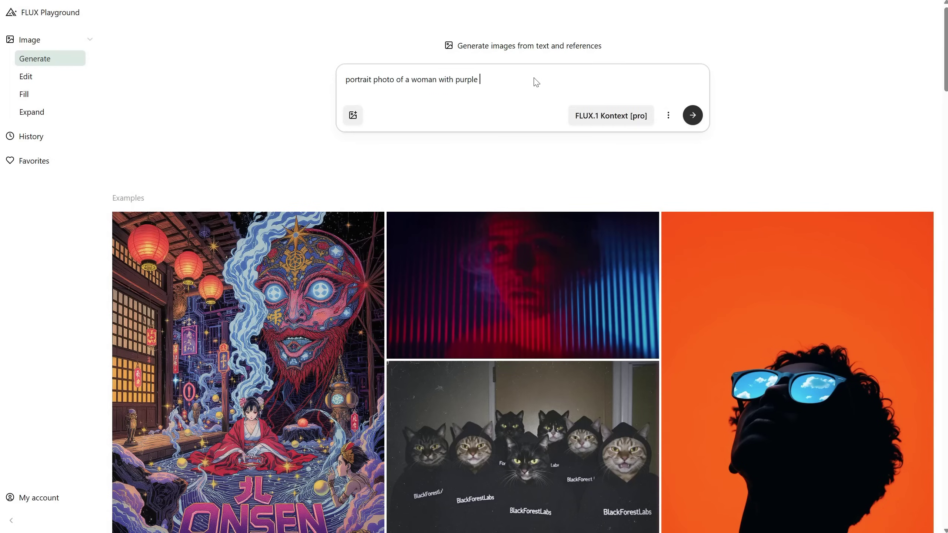
type("curly hair, closeup, looking at camera and smiling")
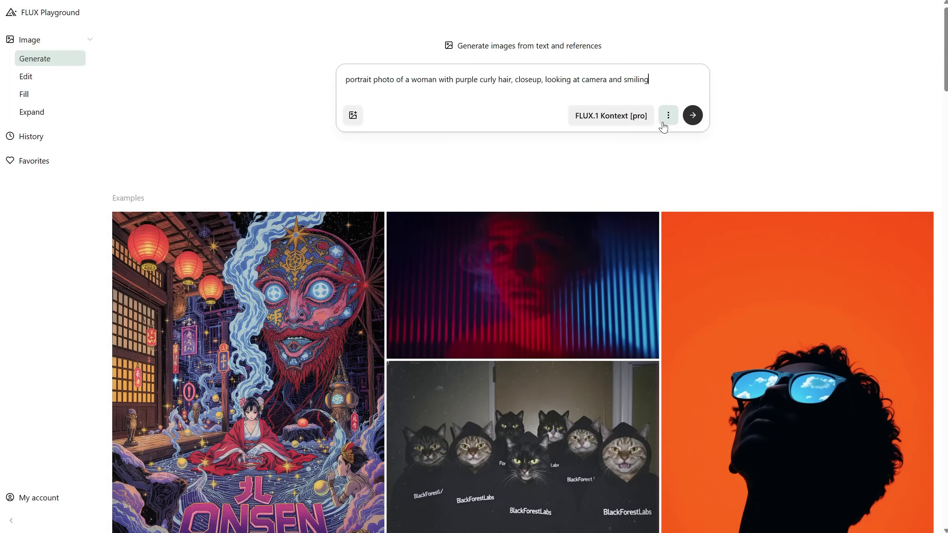
Set the aspect ratio to 9:16, keep FLUX.1 Kontext [pro], and generate the portrait.
left_click(668, 116)
left_click(721, 144)
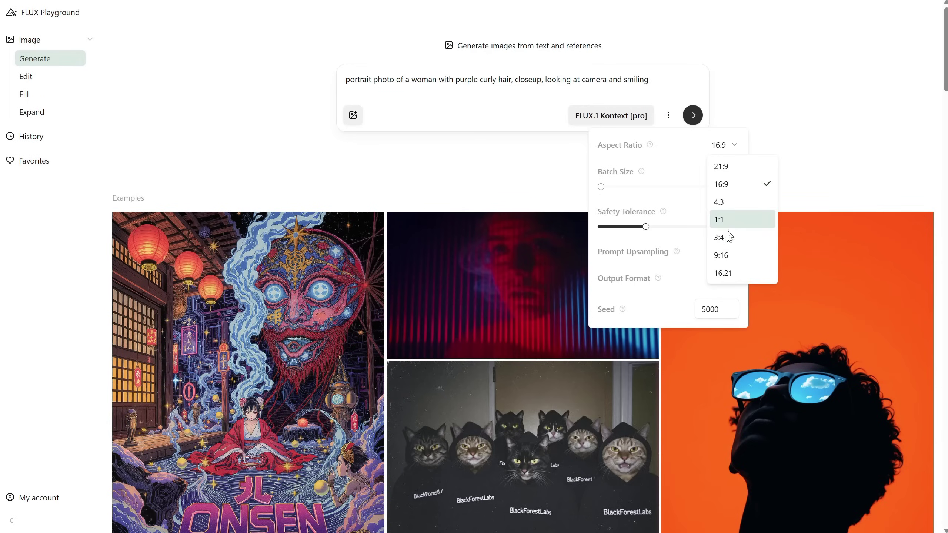
left_click(731, 255)
left_click(770, 128)
left_click(611, 116)
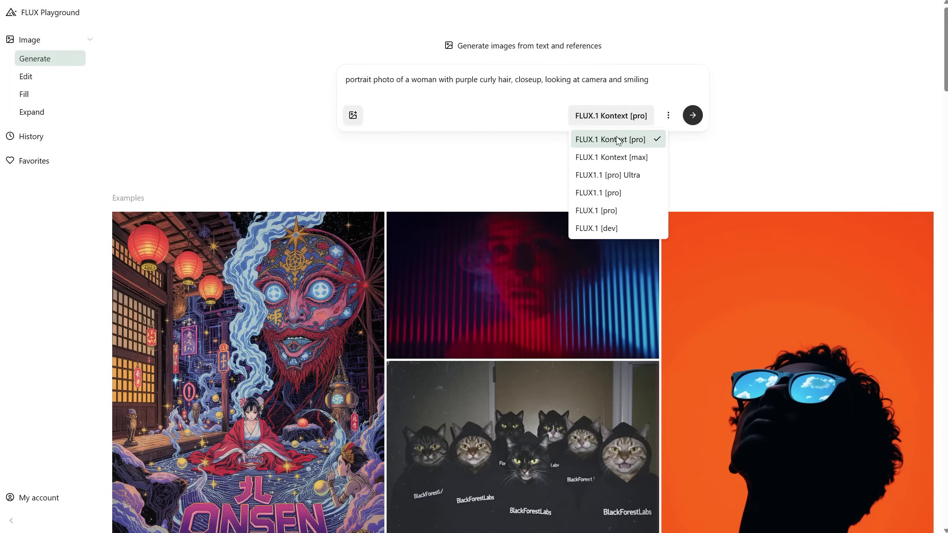
left_click(693, 120)
left_click(693, 120)
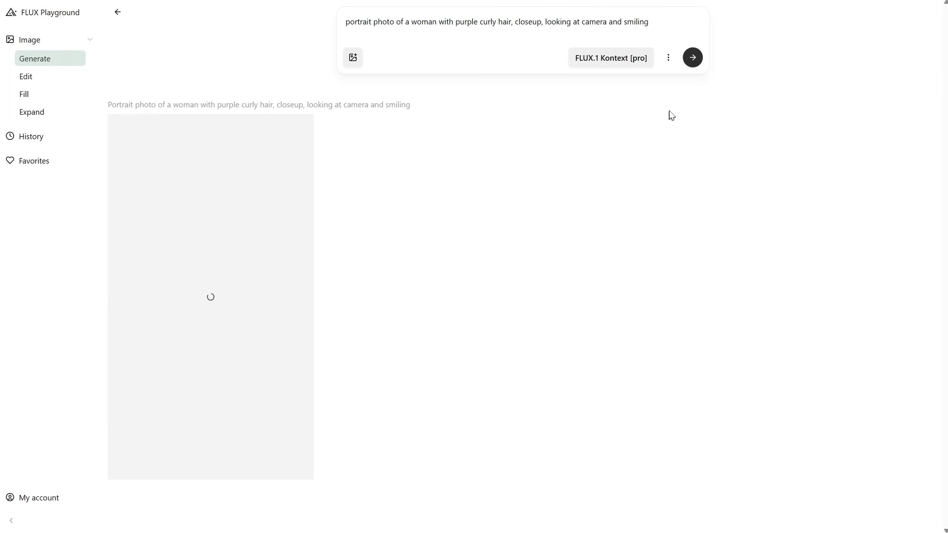
left_click(668, 57)
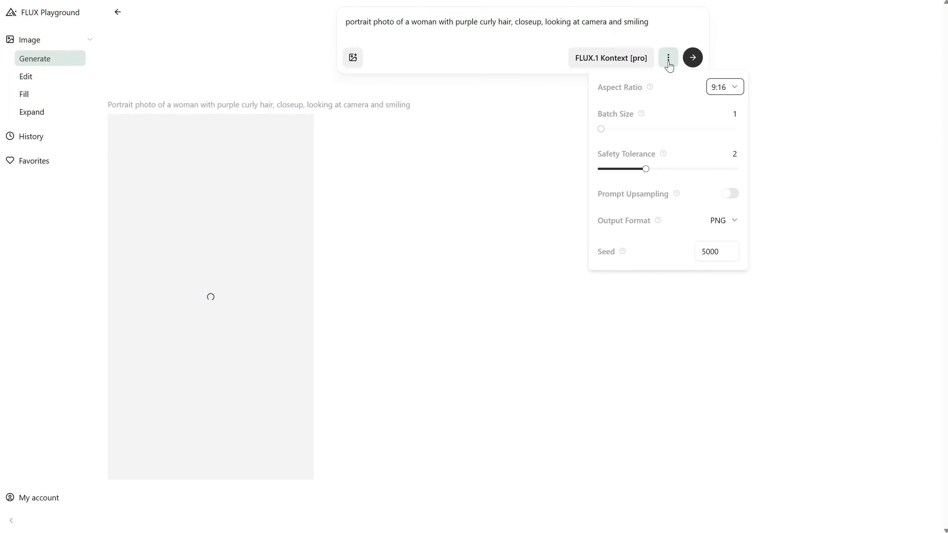
Switch the model to FLUX.1 Kontext [max] and generate the same prompt.
left_click(640, 60)
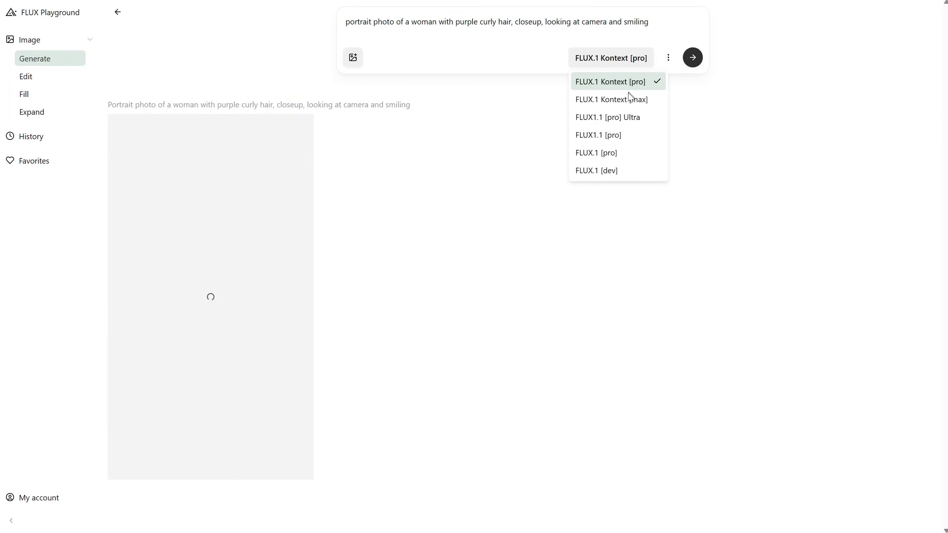
left_click(630, 98)
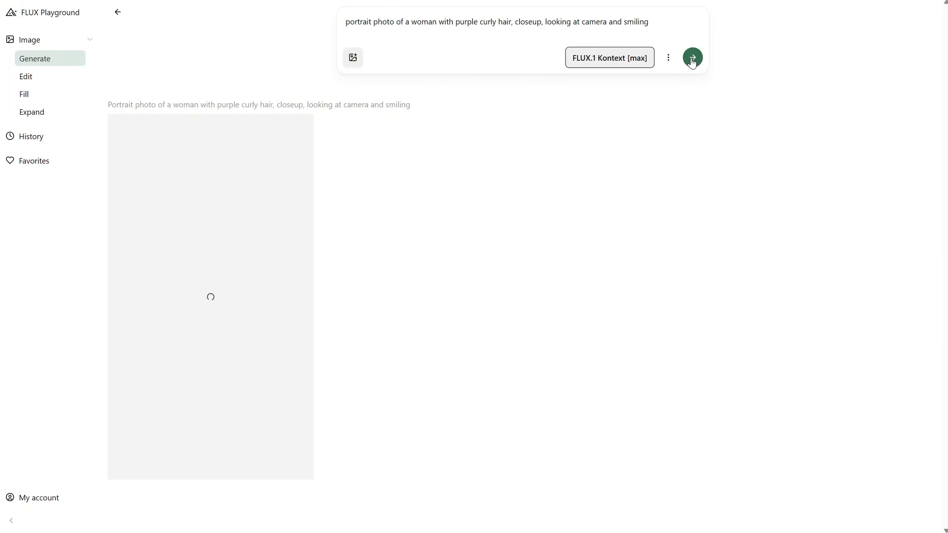
left_click(692, 58)
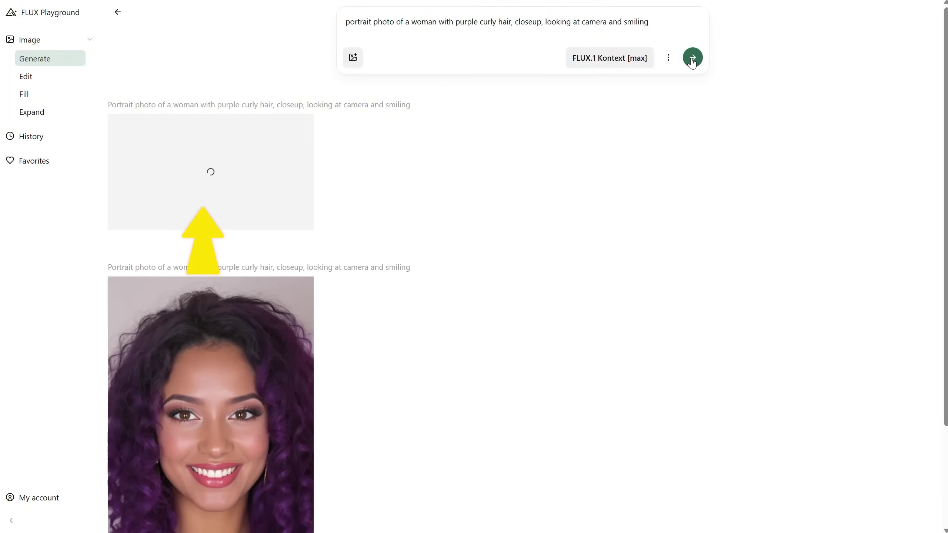
Generate the portrait again with a 9:16 aspect ratio and seed 50.
left_click(668, 57)
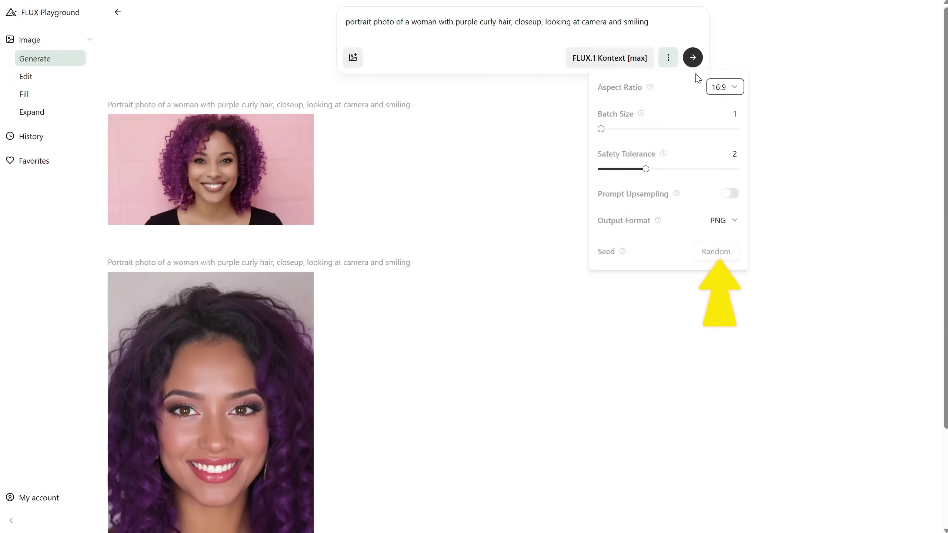
left_click(716, 89)
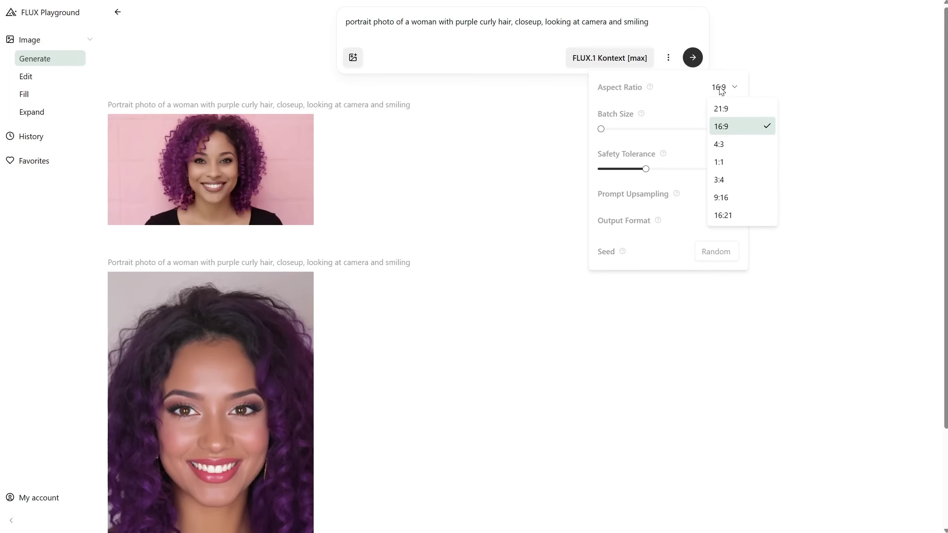
left_click(730, 198)
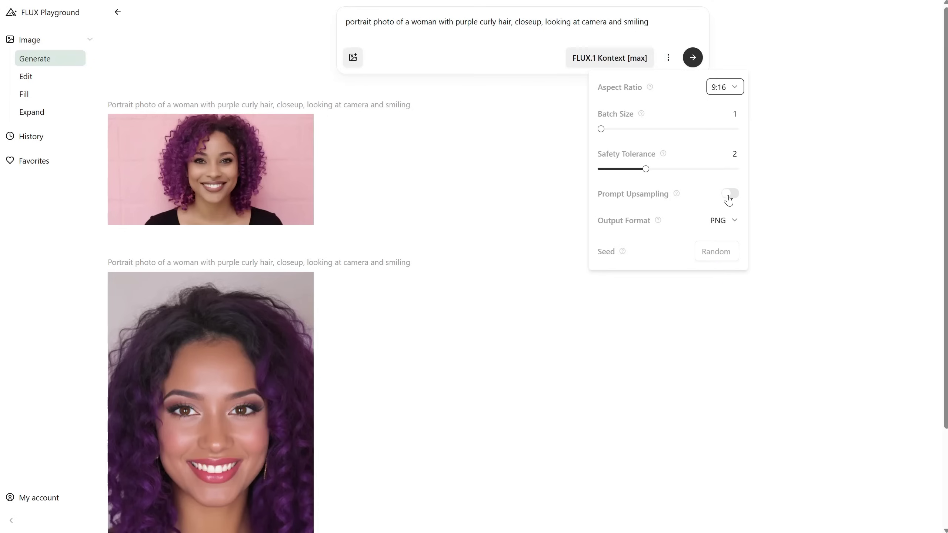
left_click(717, 249)
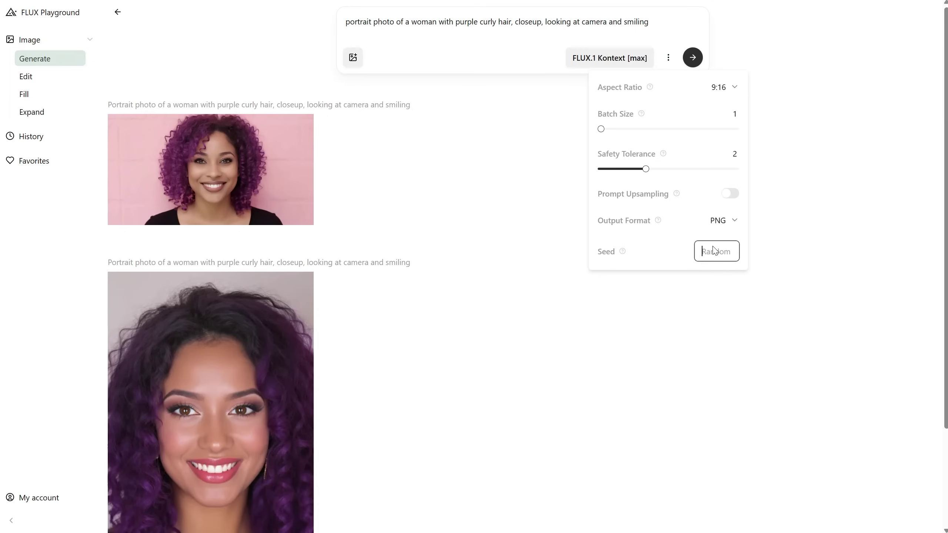
type("50")
left_click(691, 60)
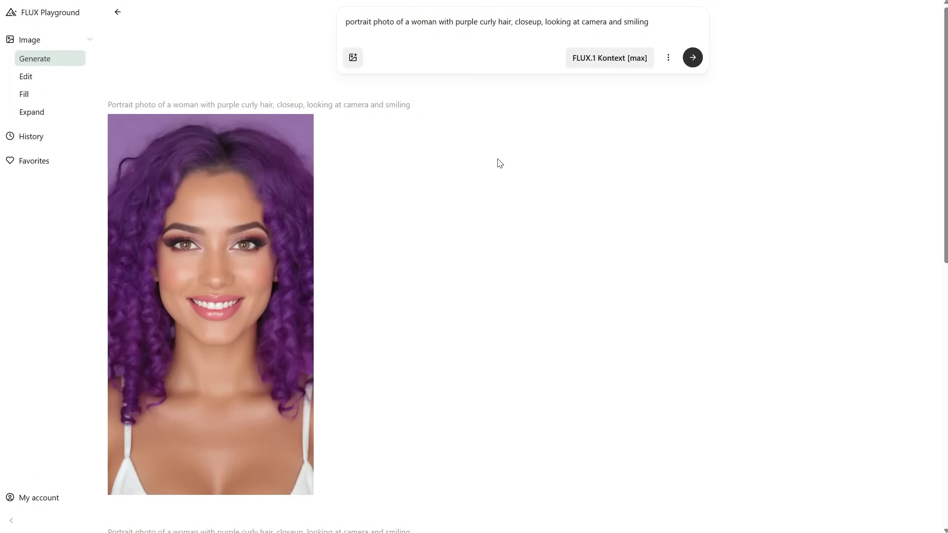
Delete the pink-background portrait from the results.
scroll(500, 163, "down", 5)
left_click(299, 362)
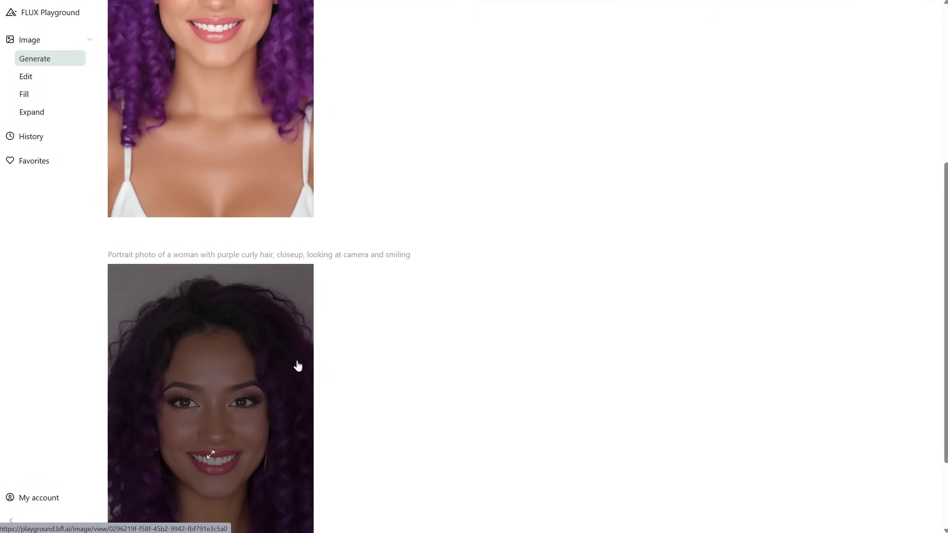
scroll(497, 176, "down", 3)
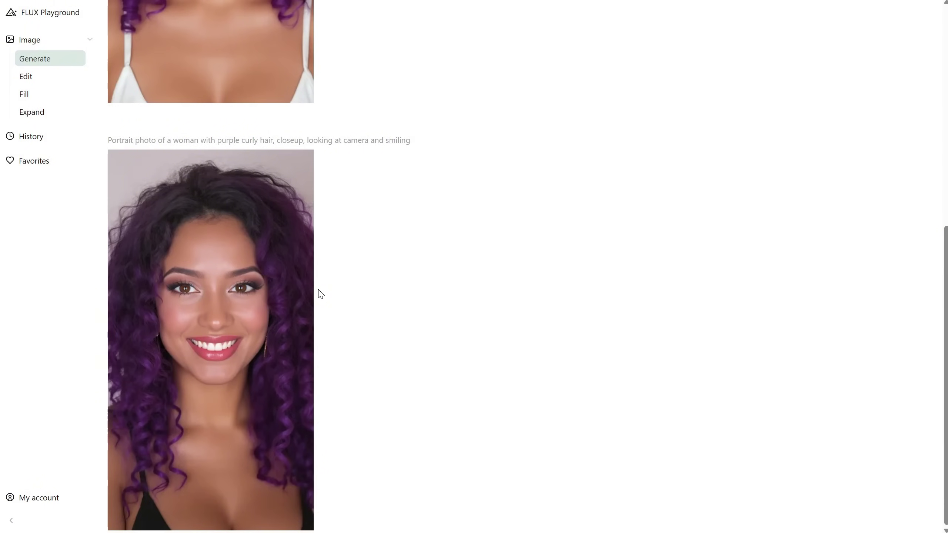
scroll(388, 210, "up", 7)
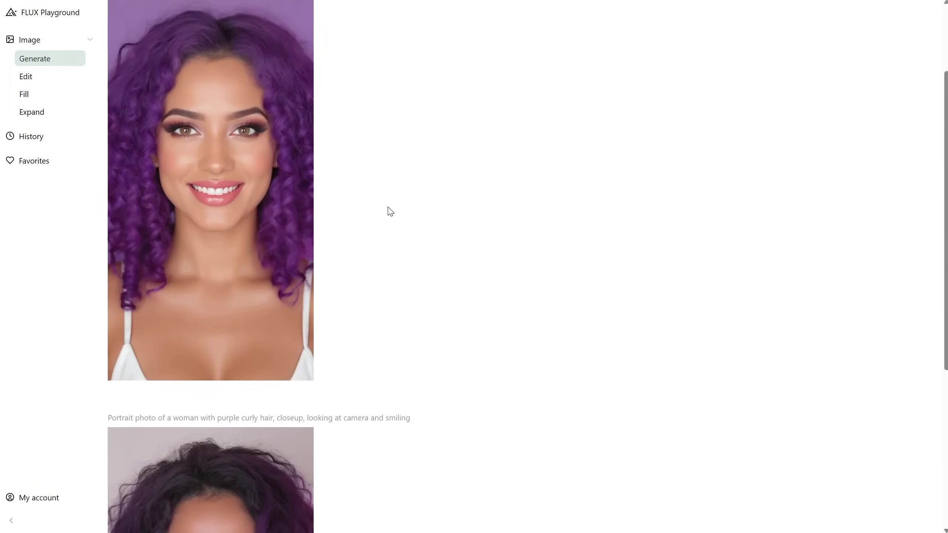
scroll(389, 212, "down", 7)
scroll(311, 286, "up", 7)
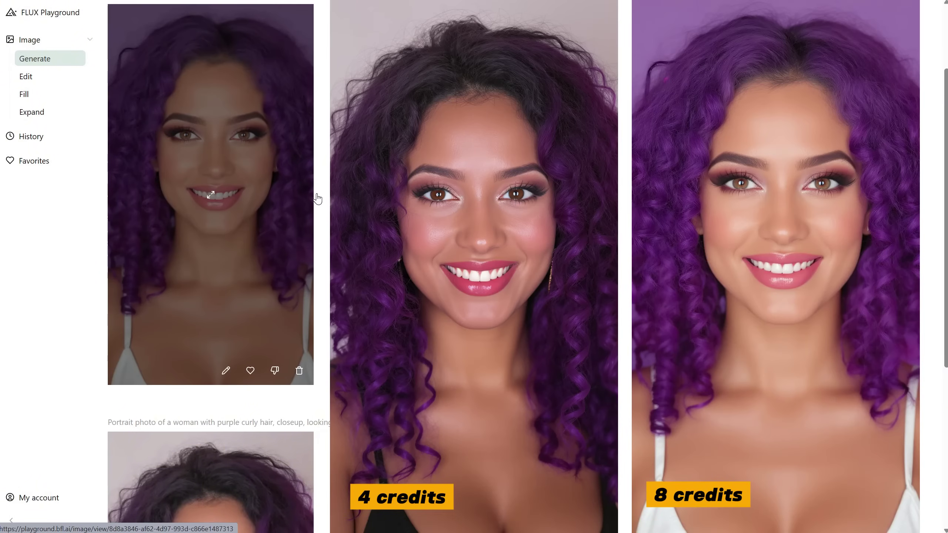
scroll(271, 279, "up", 3)
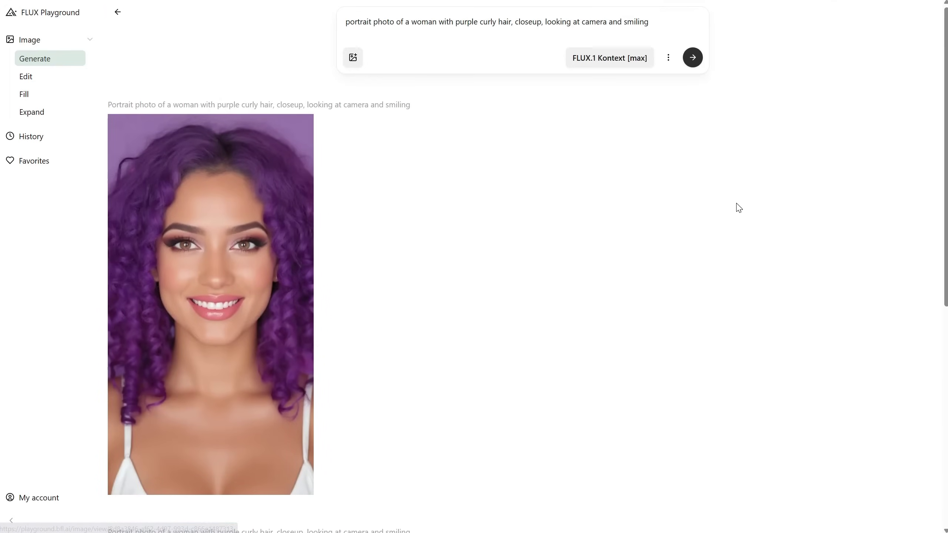
Switch to FLUX1.1 [pro] Ultra and generate the 9:16 purple-haired portrait with it.
left_click(645, 60)
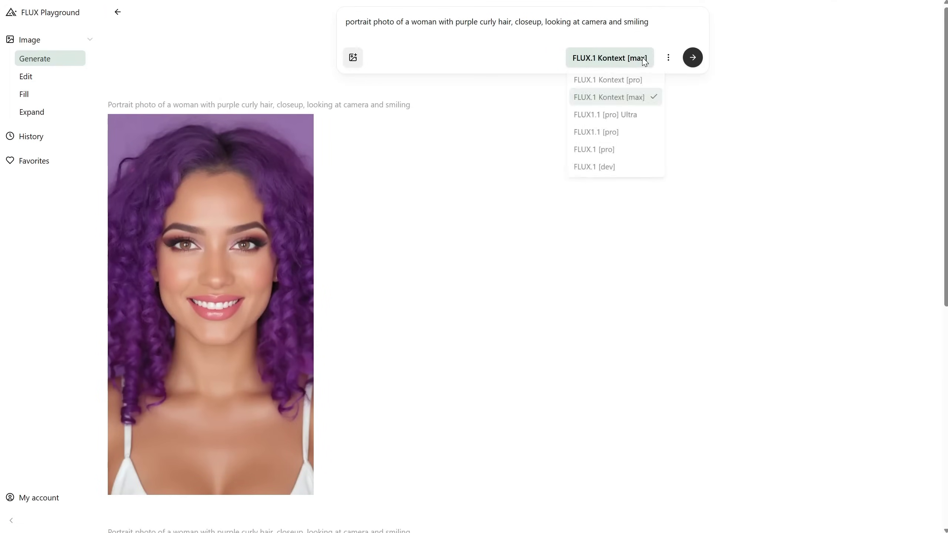
left_click(625, 115)
left_click(668, 59)
left_click(723, 87)
left_click(721, 198)
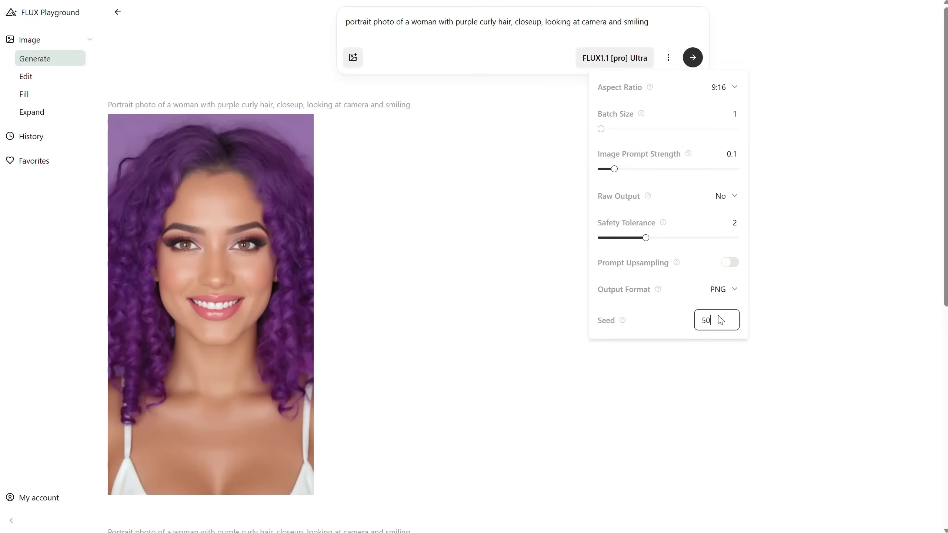
left_click(692, 57)
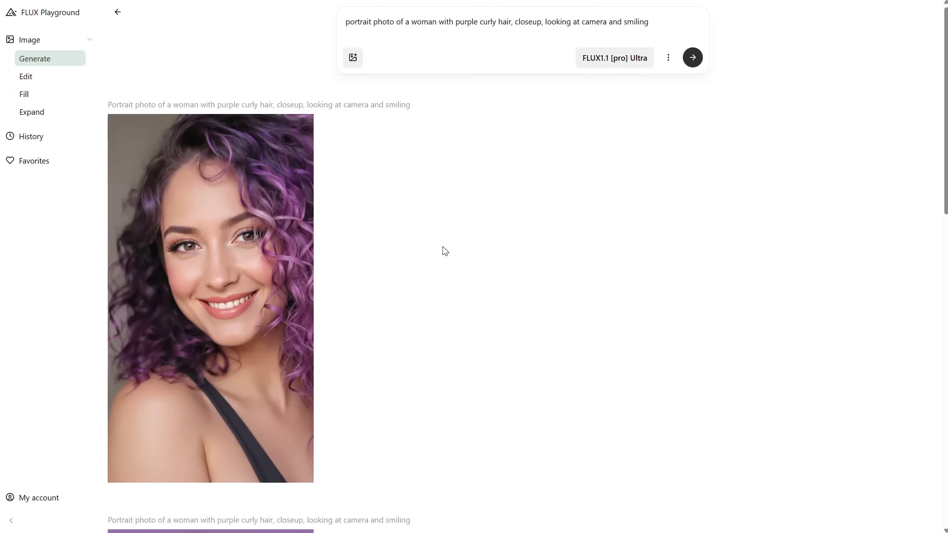
left_click(634, 61)
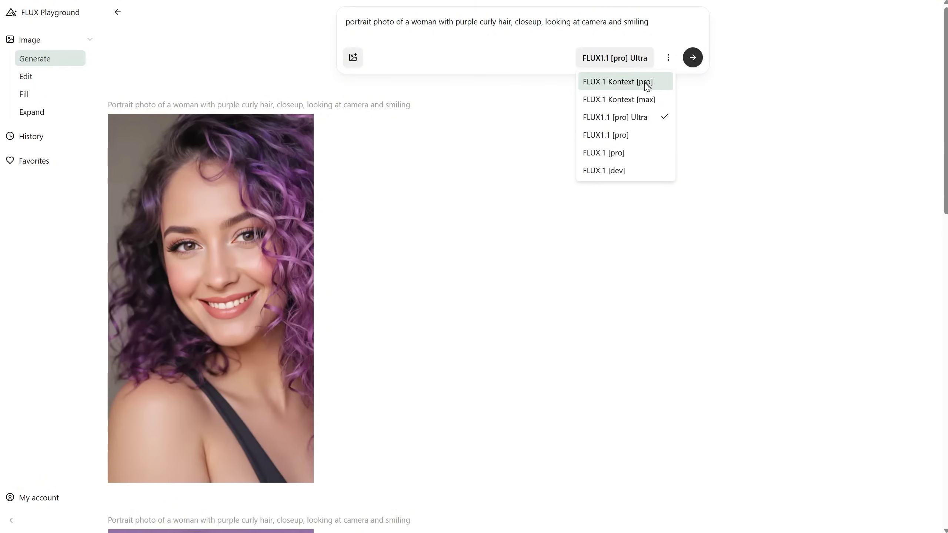
key("Escape")
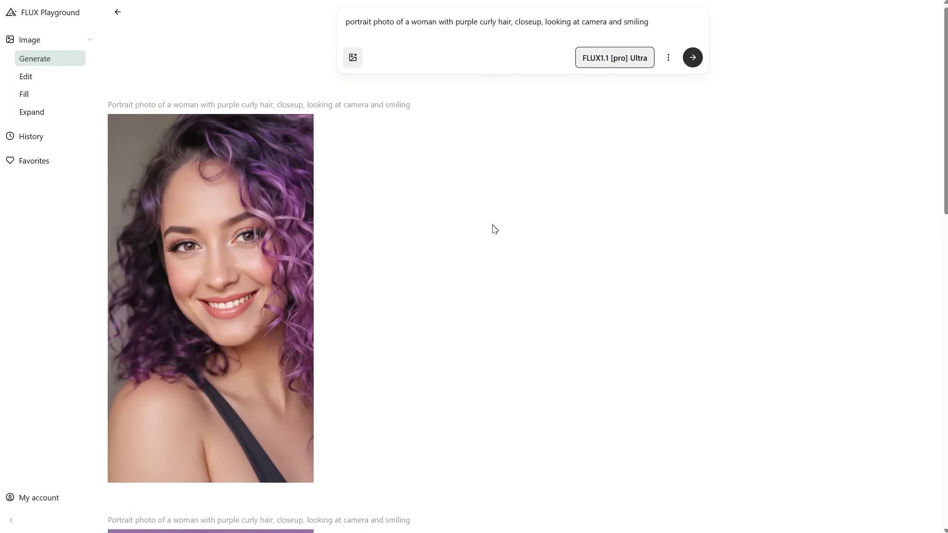
Browse the Edit, Fill and Expand pages, then return to the Generate page.
left_click(25, 76)
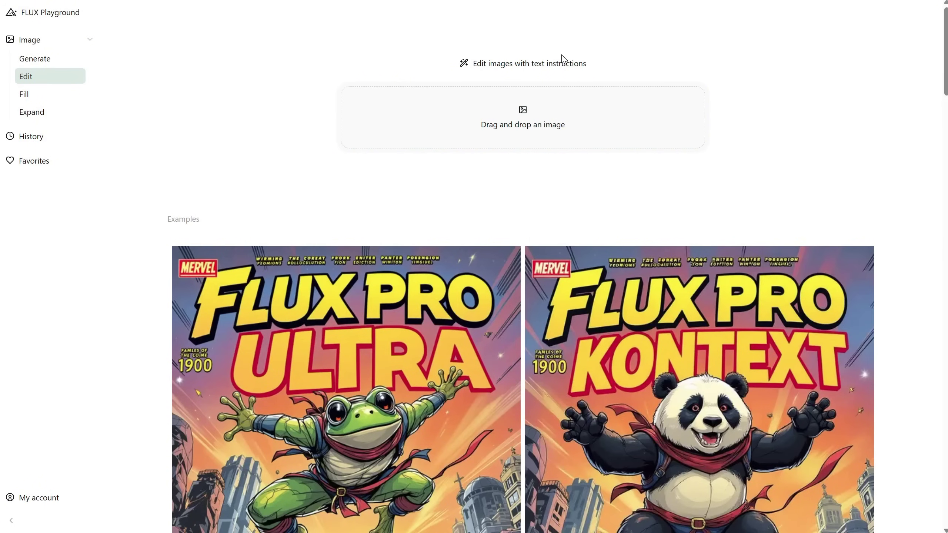
left_click(31, 95)
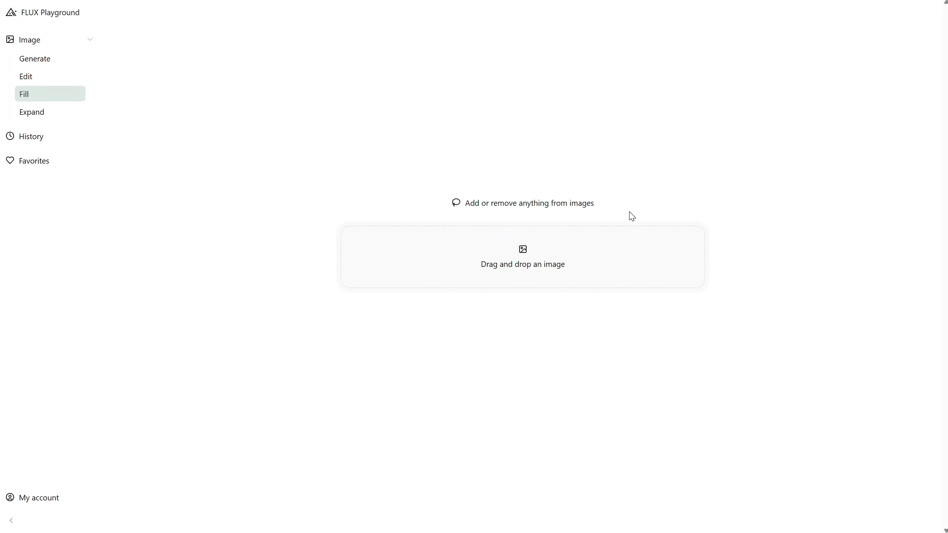
left_click(49, 119)
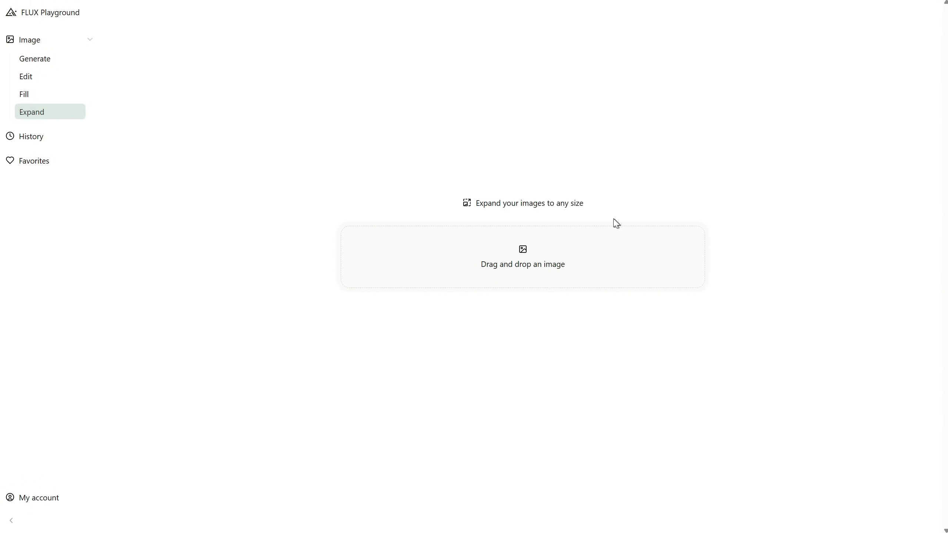
left_click(36, 63)
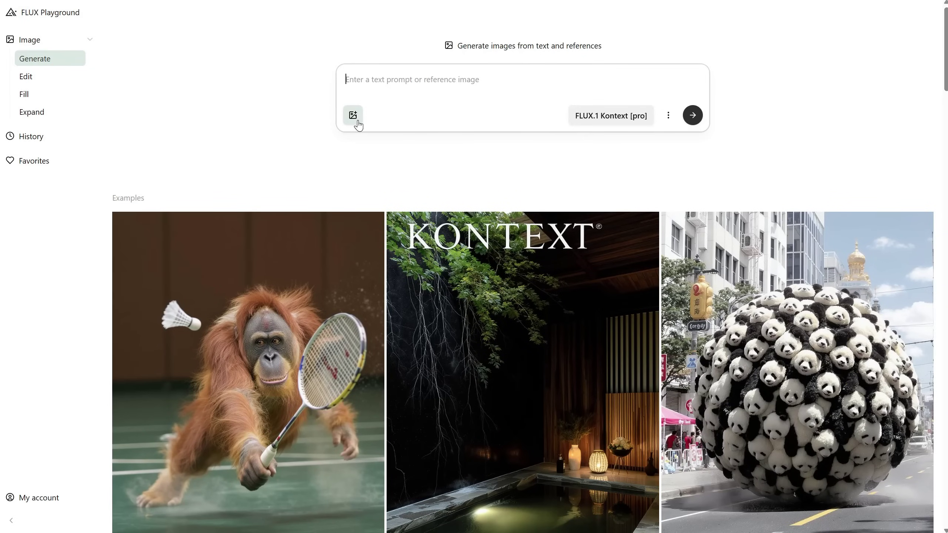
Attach the cartoon girl image and prompt her walking on the street coming from school with a backpack.
left_click(353, 116)
double_click(586, 143)
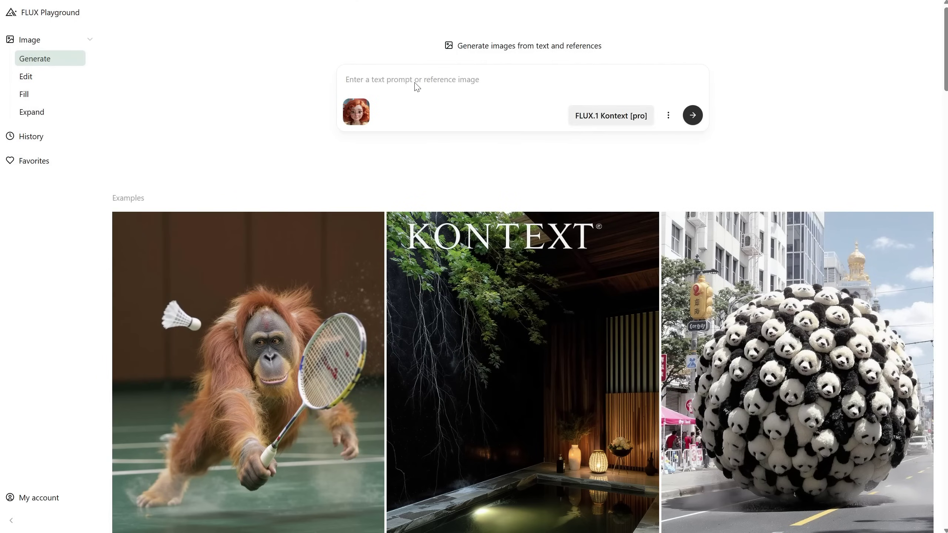
left_click(396, 78)
type("I wa")
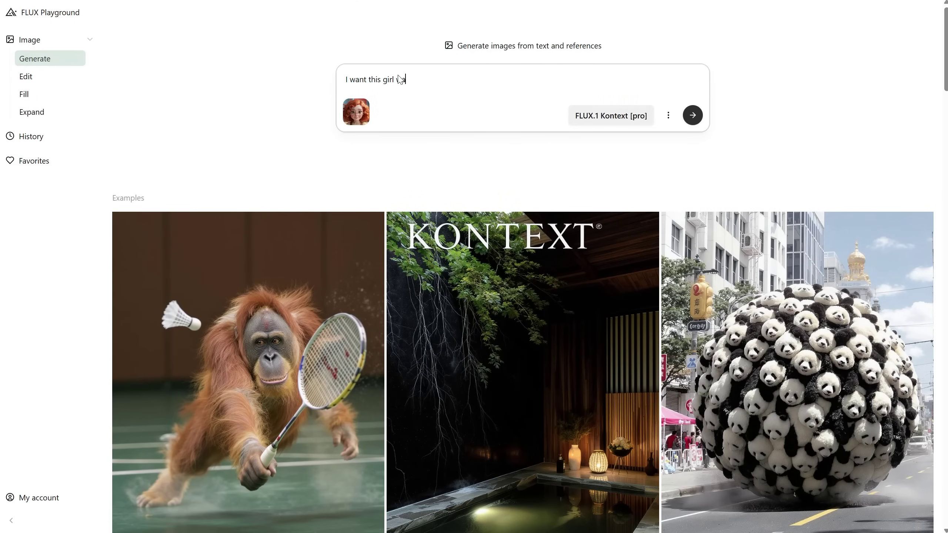
type("nt this girl walking on the street, coming from school, it has a backpack, a pink one")
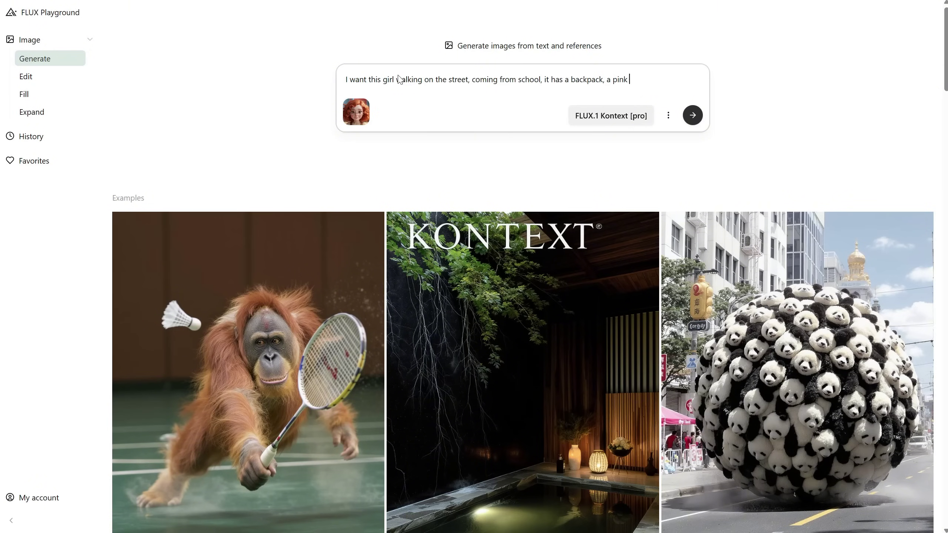
Set a 16:9 aspect ratio, batch size 2 and PNG output, then generate.
left_click(668, 116)
left_click(724, 145)
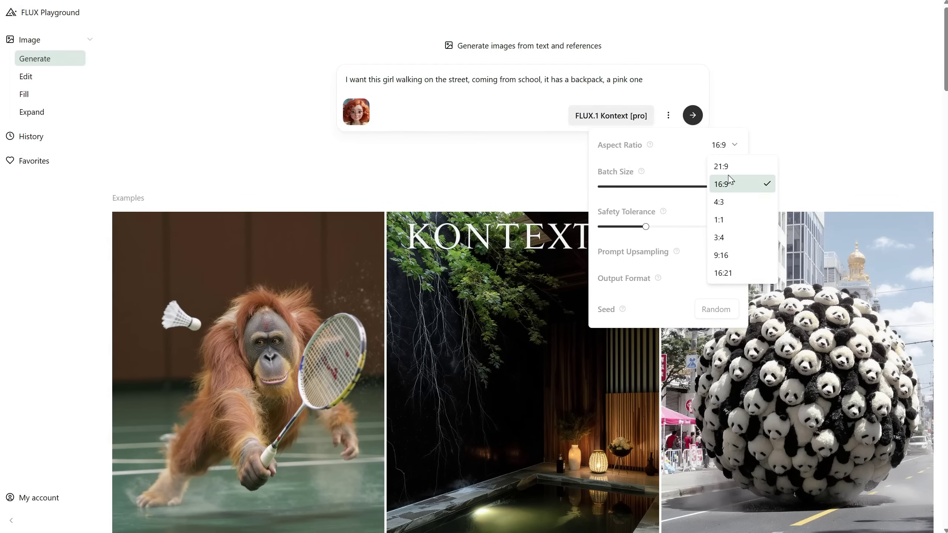
left_click(727, 186)
left_click(601, 186)
left_click_drag(607, 186, 646, 187)
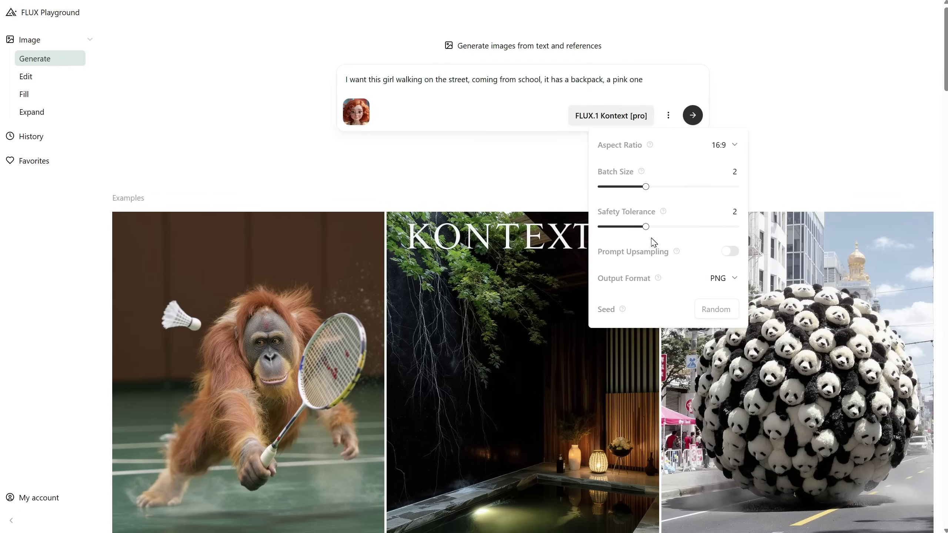
left_click(733, 289)
left_click(733, 289)
left_click(693, 119)
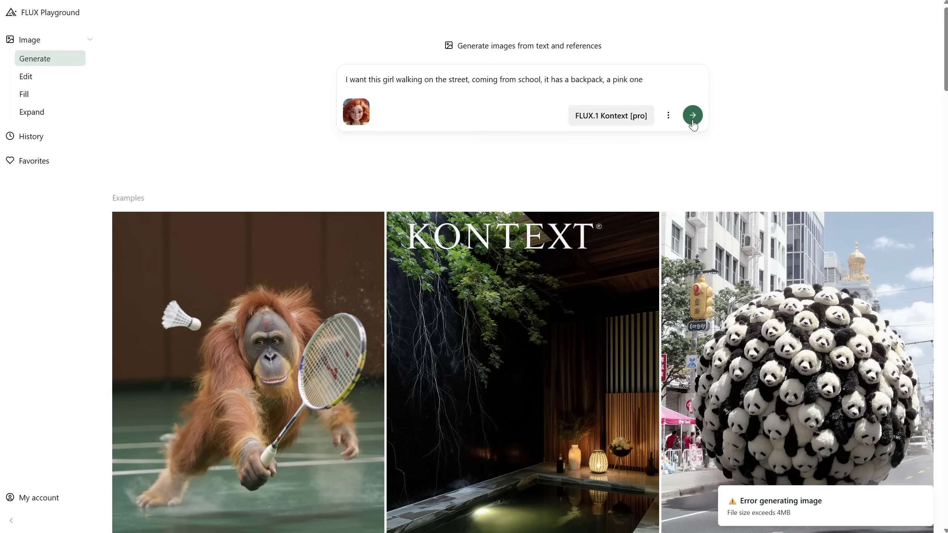
Re-attach the girl image after the 4MB error, regenerate, and view the first result full size.
mouse_move(761, 505)
left_click(354, 116)
left_click(353, 116)
double_click(93, 206)
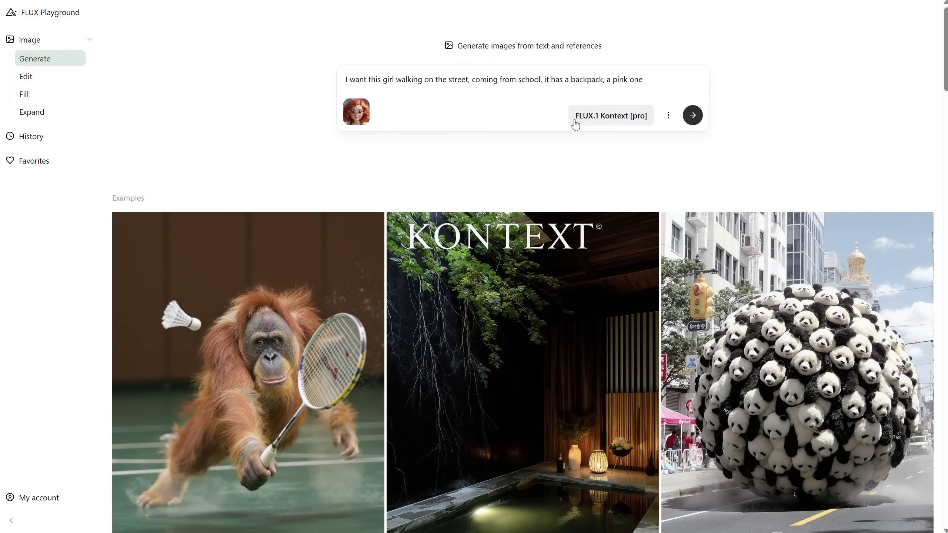
left_click(693, 120)
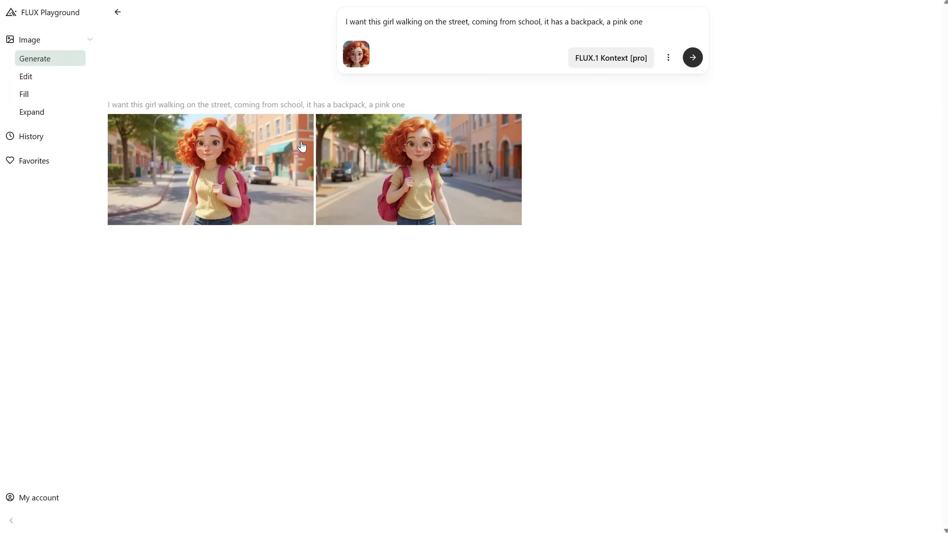
left_click(208, 170)
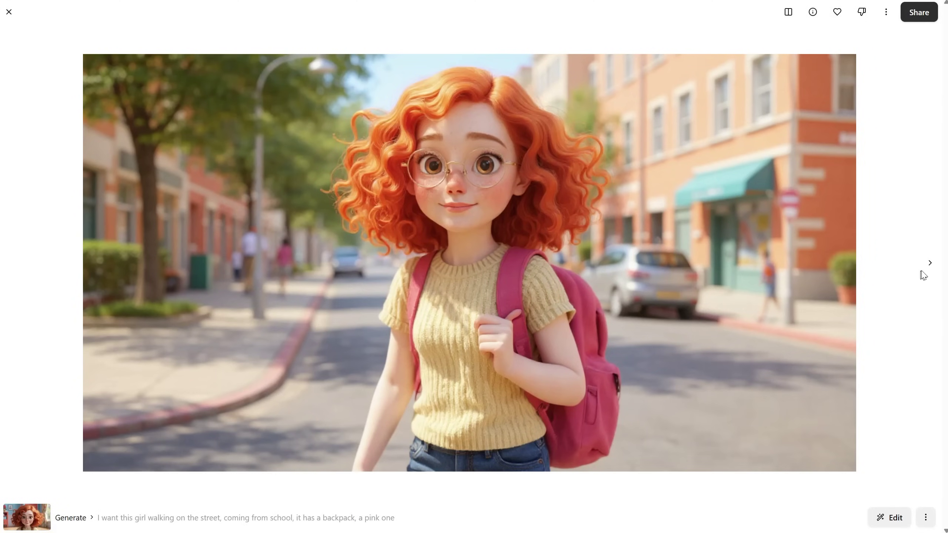
Review the second street result, then change the prompt ending to 'to have purple hair' and generate.
left_click(930, 263)
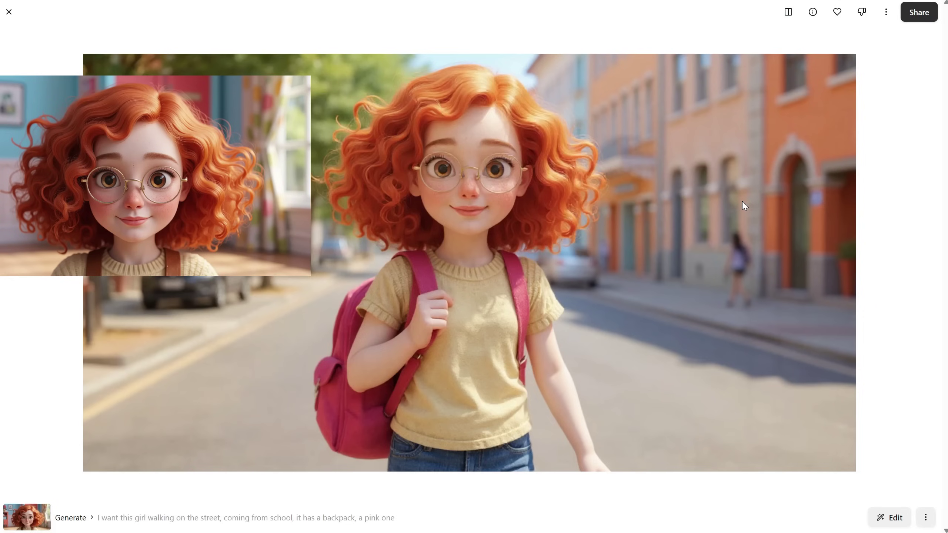
left_click(11, 13)
left_click_drag(656, 21, 397, 21)
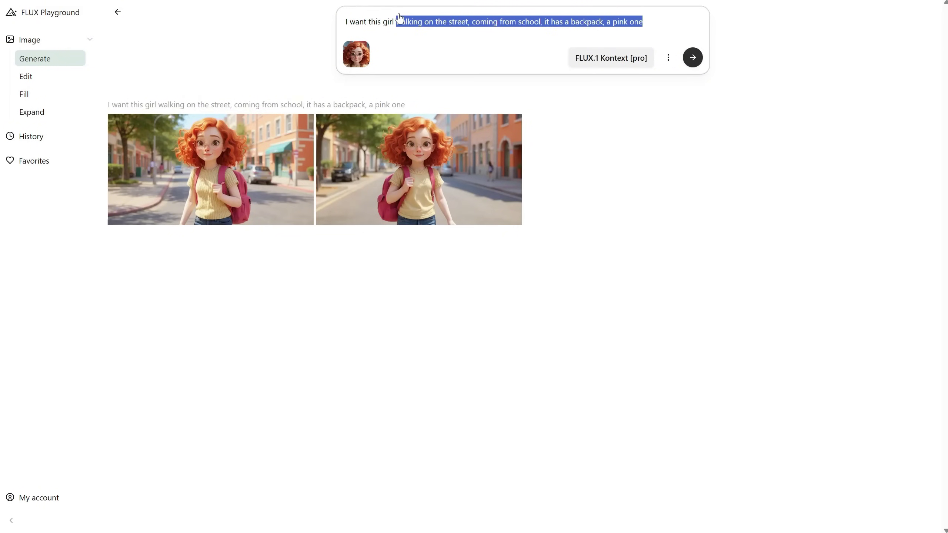
type("to have purple hair")
key("Return")
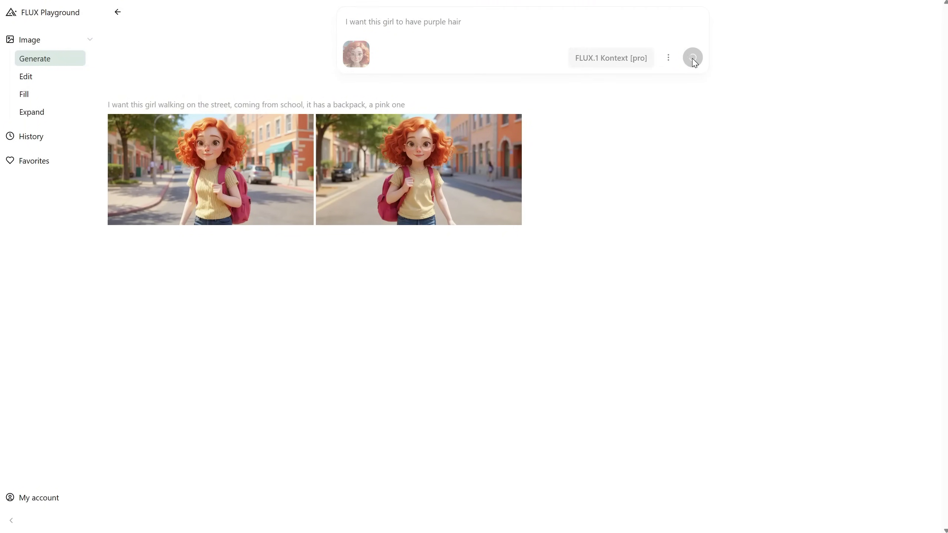
Review both purple-hair results and begin choosing a new reference image file.
left_click(223, 157)
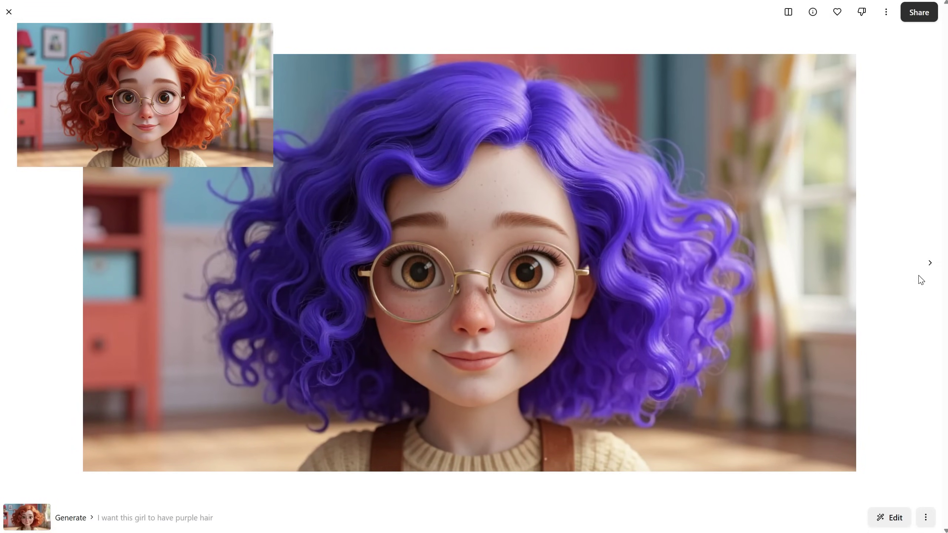
left_click(931, 263)
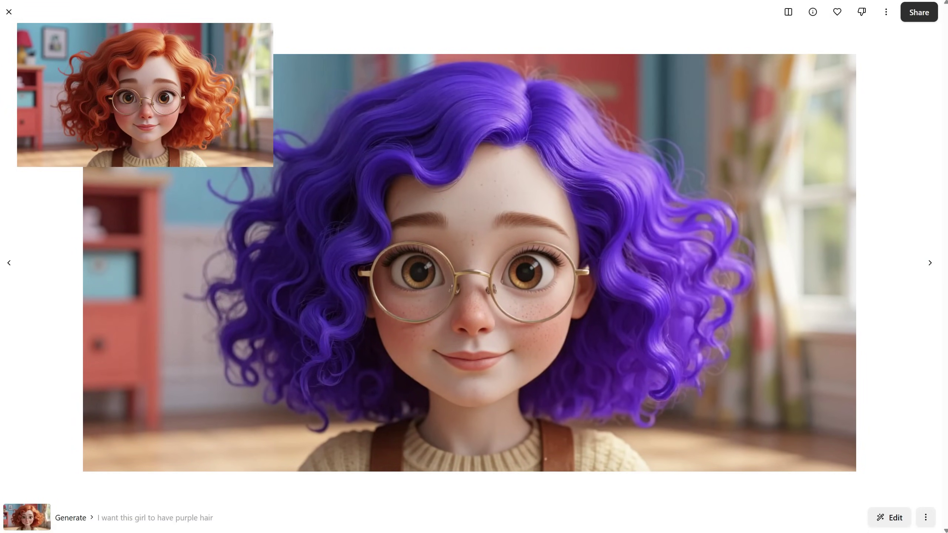
left_click(9, 12)
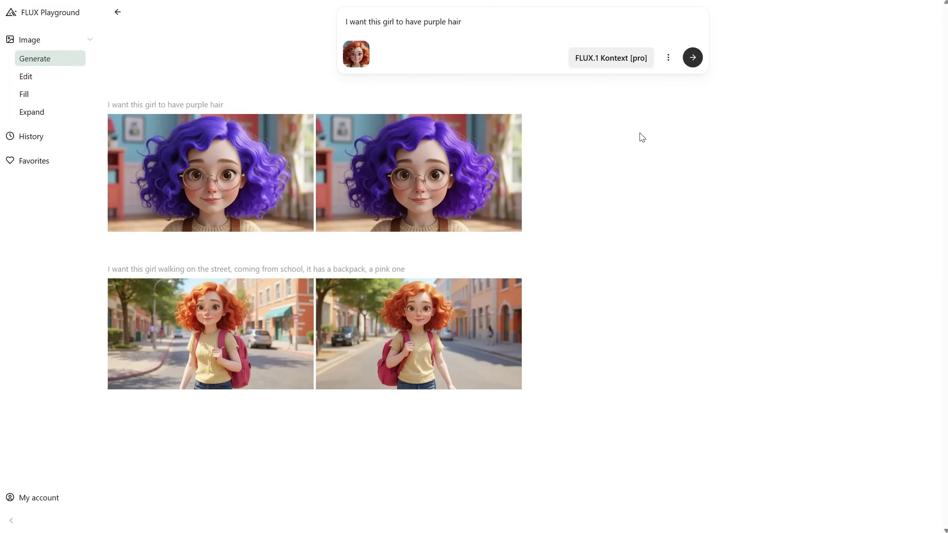
left_click(355, 56)
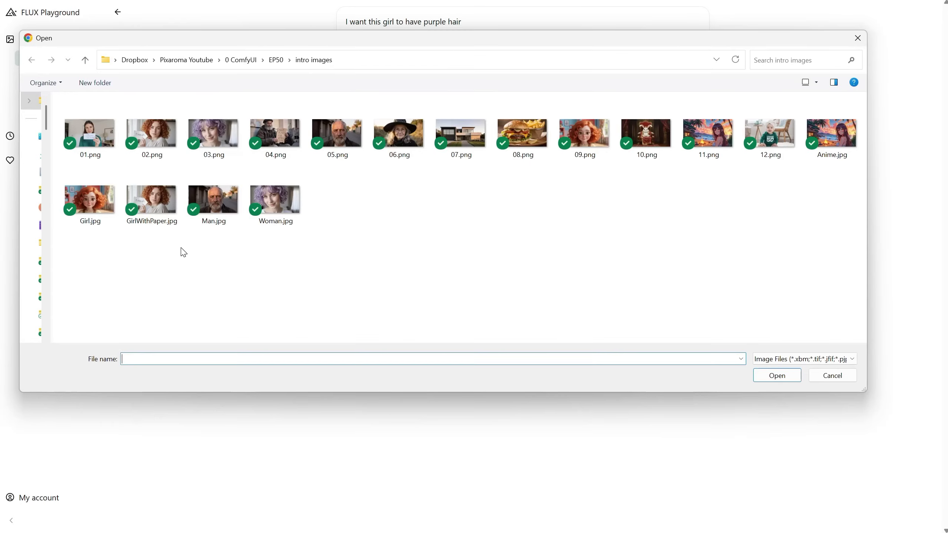
Load GirlWithPaper.jpg, make its sign read AI2PLAY instead of Pixaroma, and review both results.
double_click(142, 202)
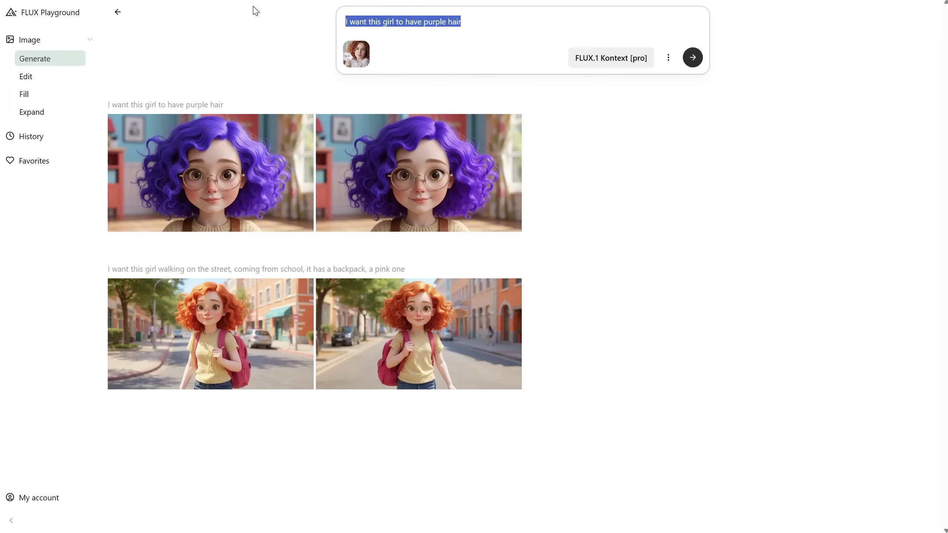
type("replace the text Pixaroma with the text AI2PLAY")
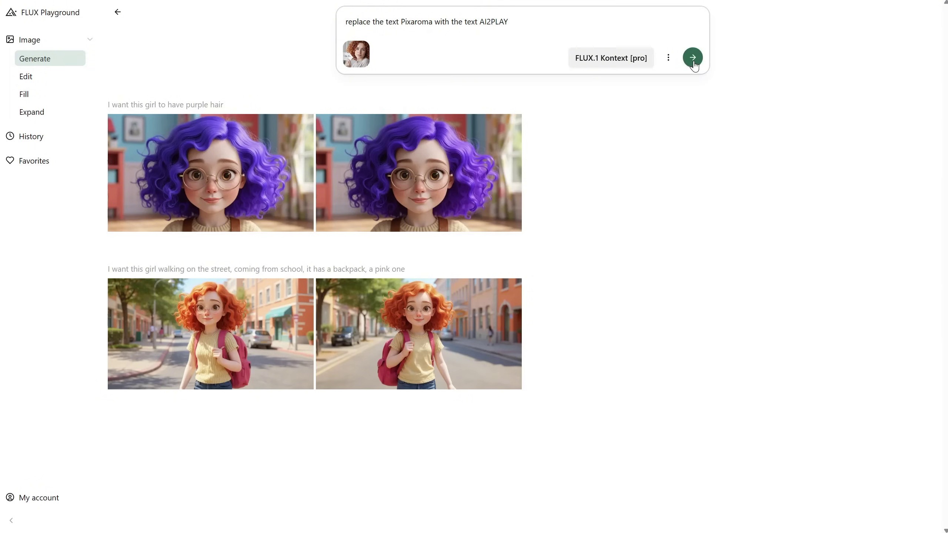
left_click(694, 59)
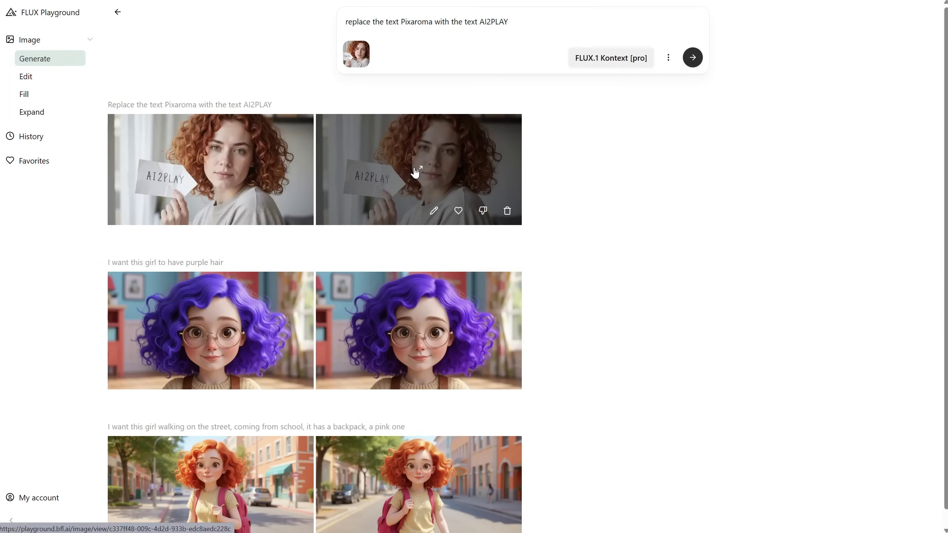
left_click(416, 173)
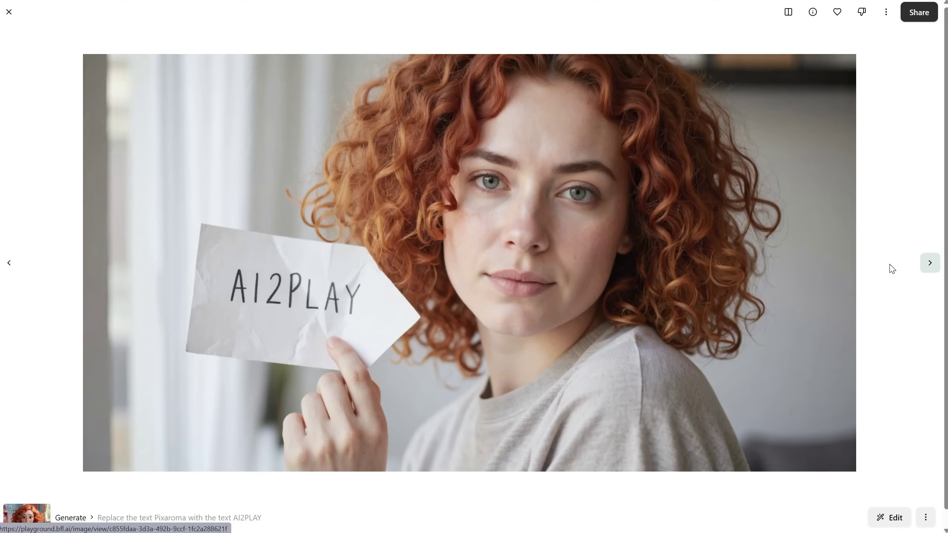
left_click(9, 263)
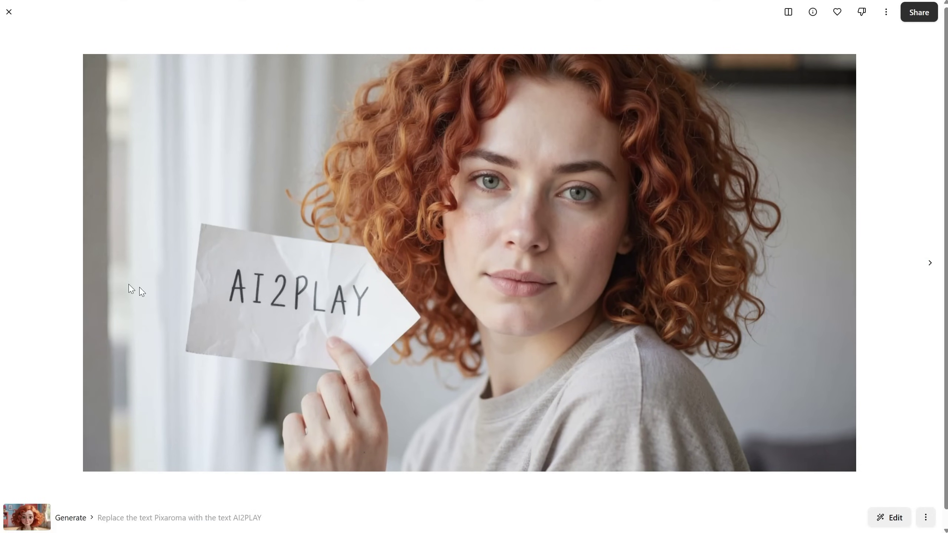
left_click(9, 13)
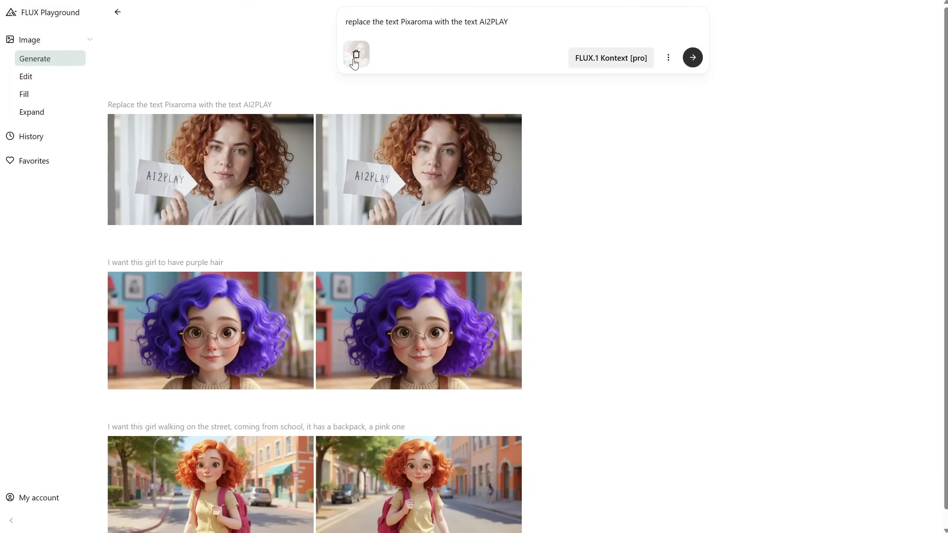
Load the bearded man's photo and generate 'add a black joben hat to this man', reviewing both results.
left_click(354, 61)
double_click(207, 197)
left_click_drag(511, 22, 335, 14)
type("add a black joben hat to this man")
key("Return")
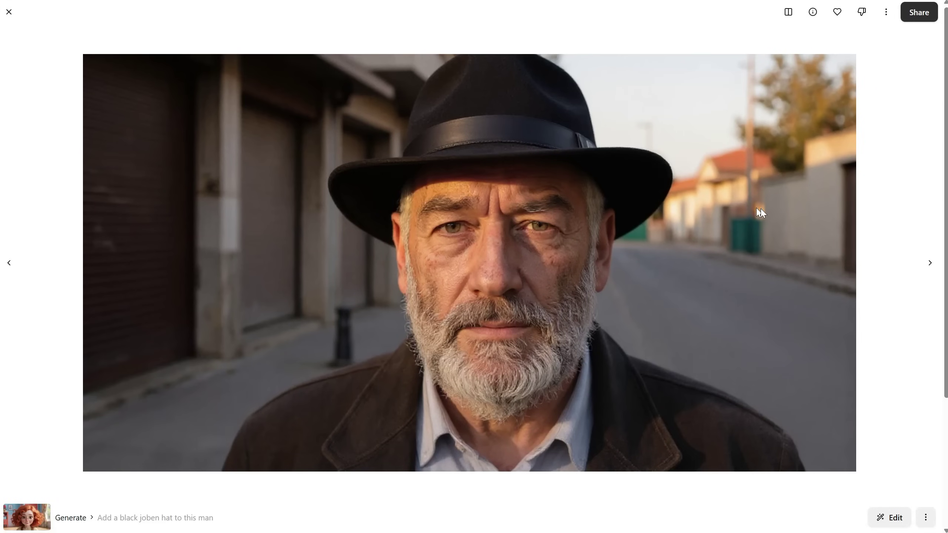
left_click(11, 265)
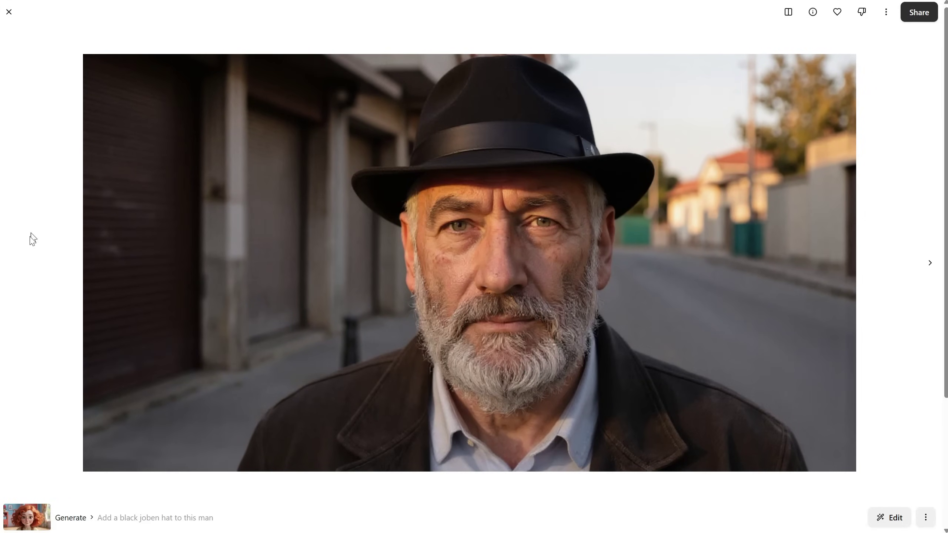
left_click(9, 12)
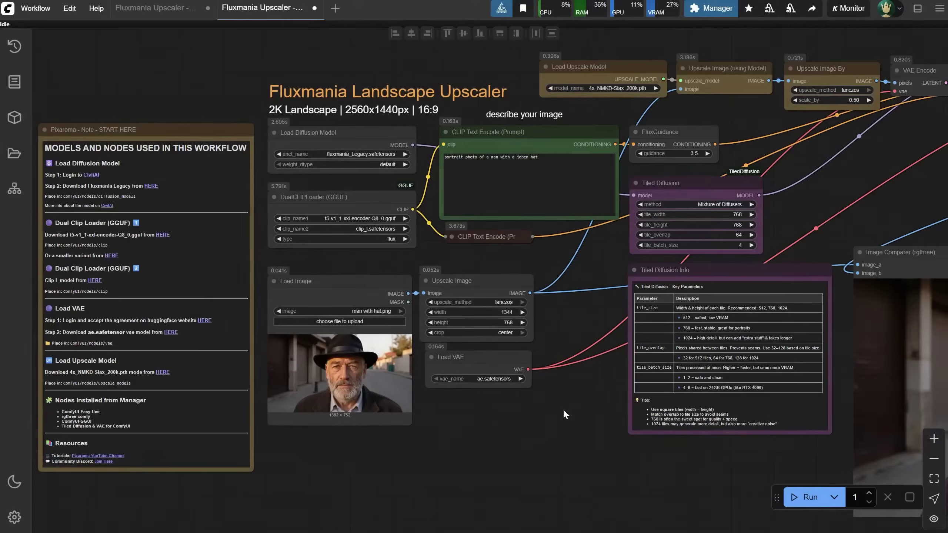
scroll(541, 207, "up", 1)
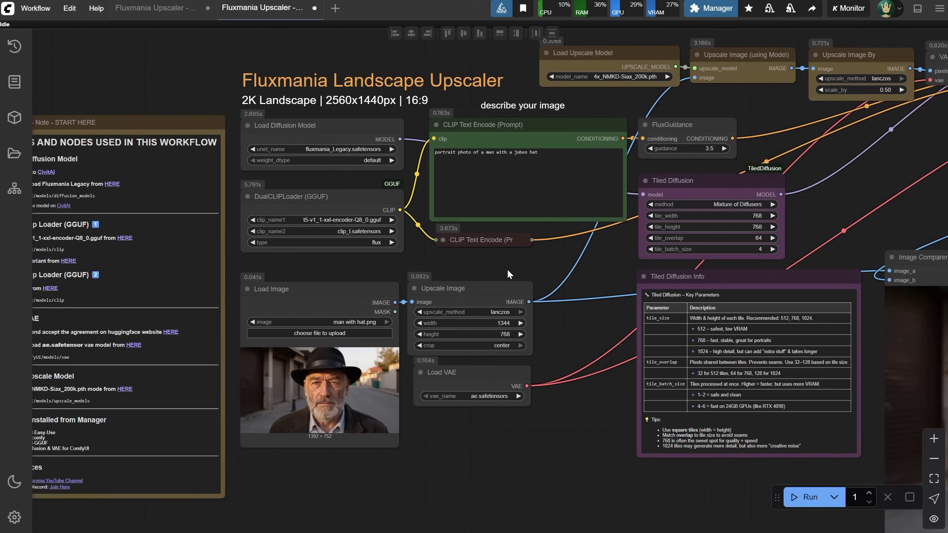
left_click_drag(512, 265, 566, 292)
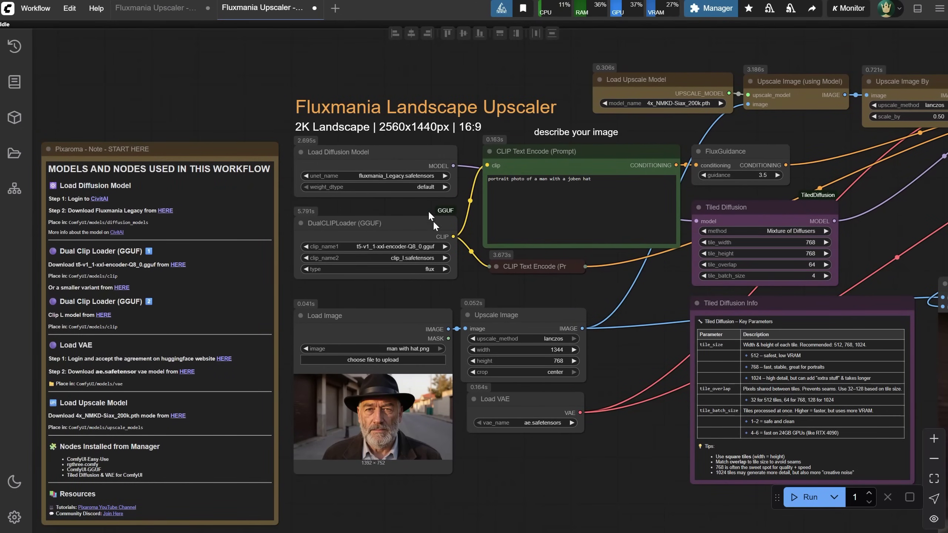
left_click_drag(605, 484, 594, 441)
scroll(423, 380, "up", 6)
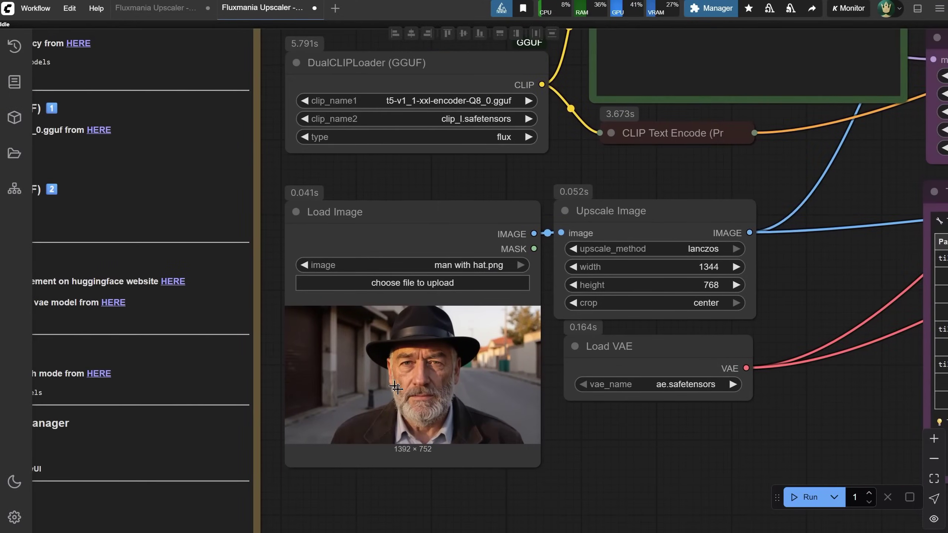
scroll(423, 381, "up", 8)
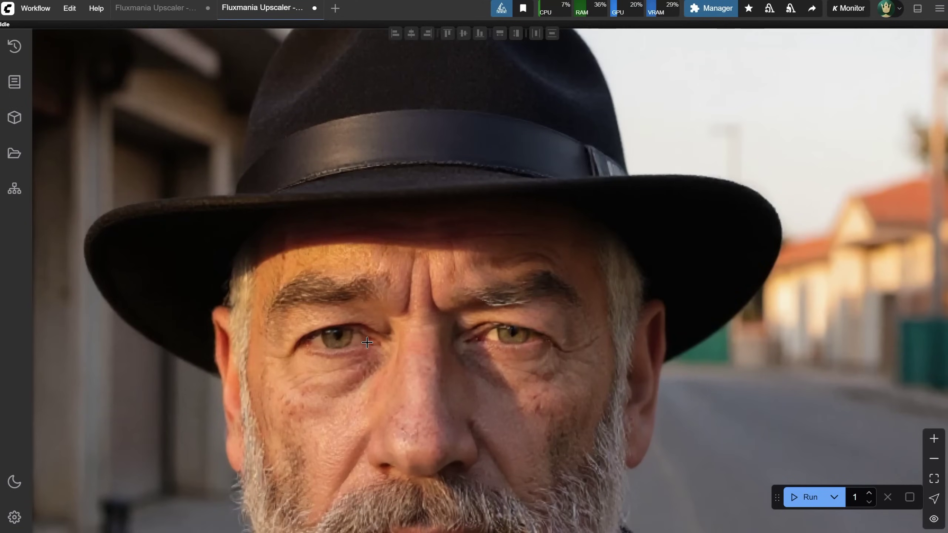
scroll(474, 348, "down", 10)
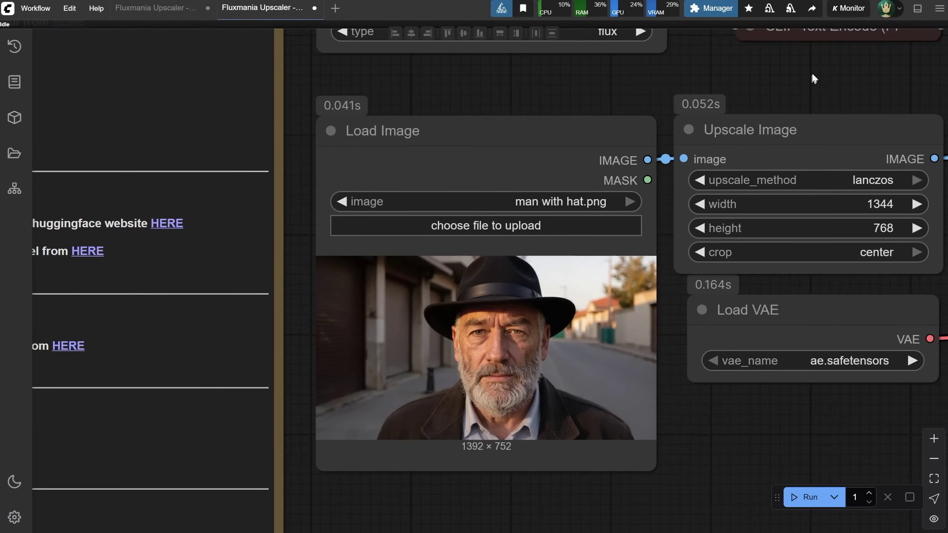
left_click_drag(804, 65, 553, 223)
scroll(553, 224, "down", 8)
scroll(593, 246, "up", 7)
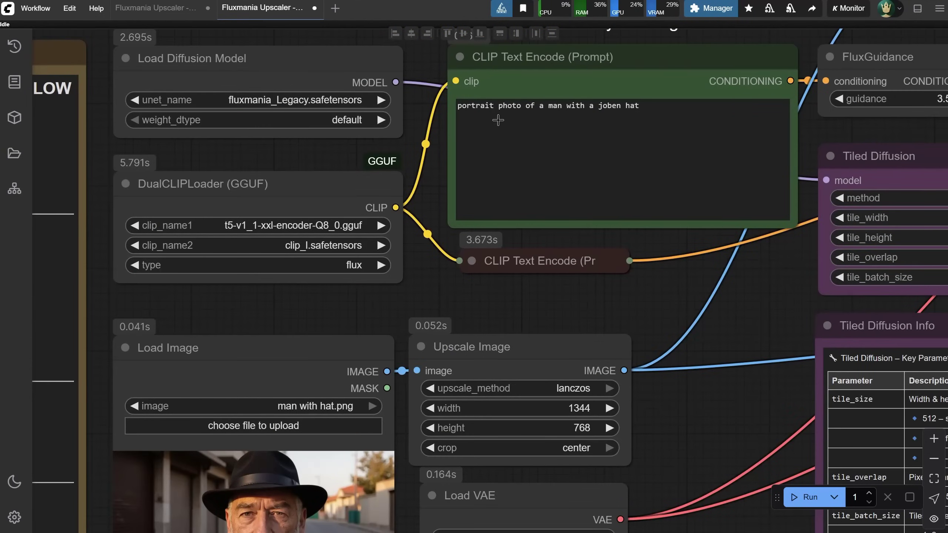
scroll(610, 210, "down", 8)
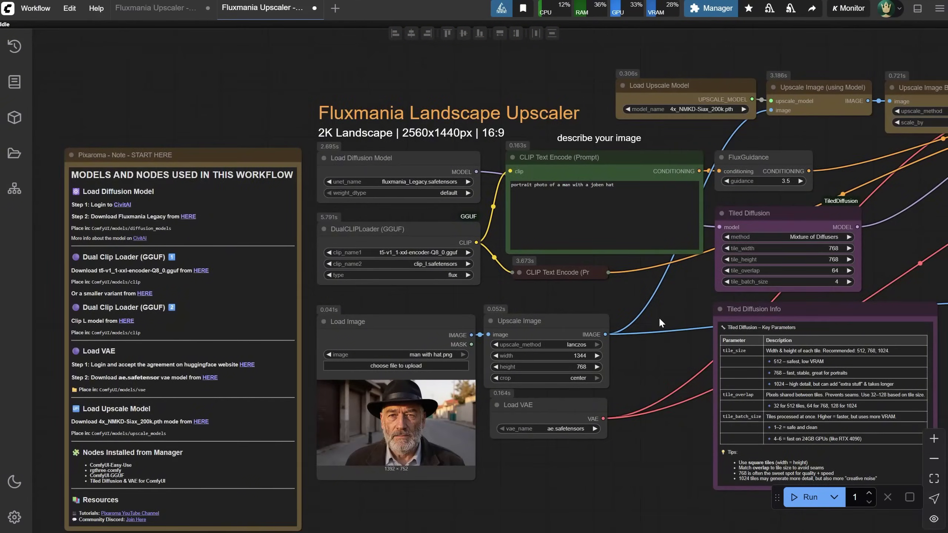
scroll(418, 319, "up", 3)
left_click_drag(418, 318, 336, 315)
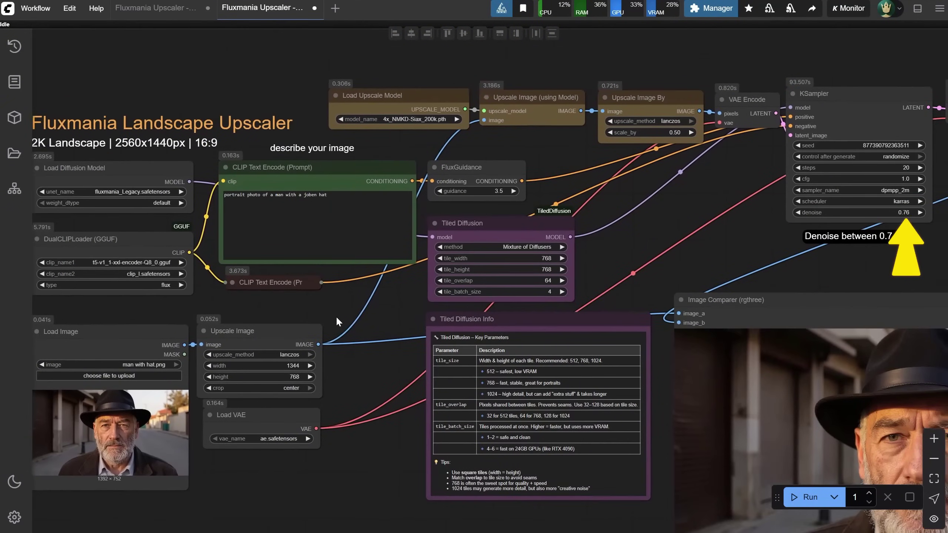
scroll(501, 481, "up", 3)
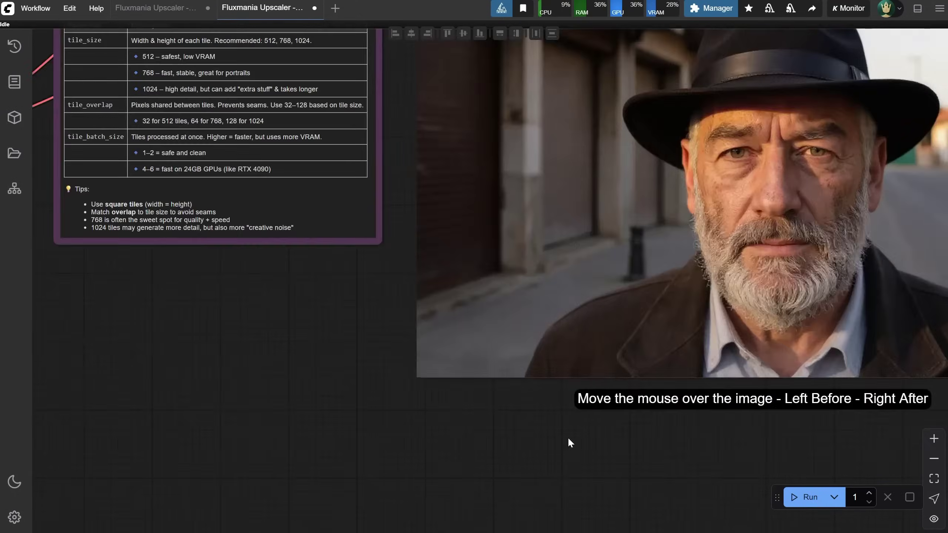
scroll(107, 348, "up", 3)
left_click_drag(153, 318, 37, 409)
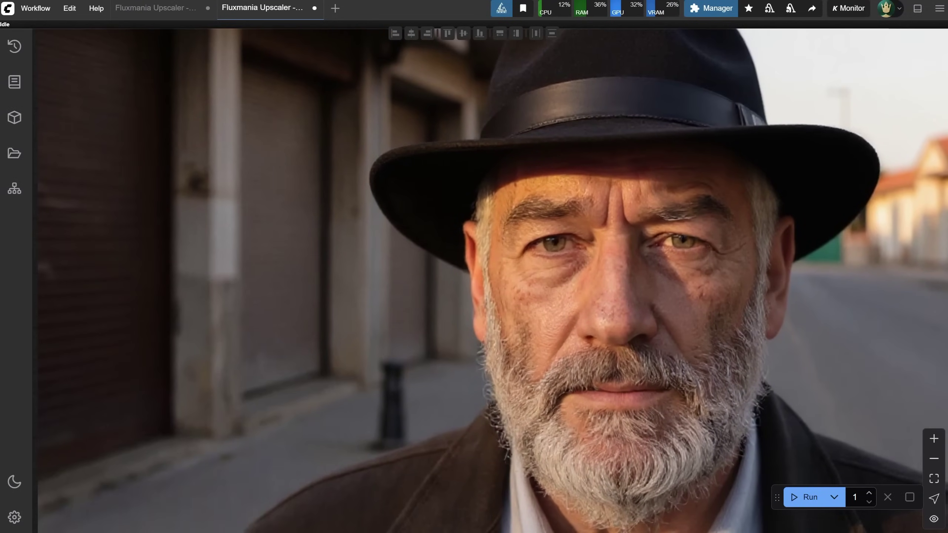
scroll(754, 283, "up", 6)
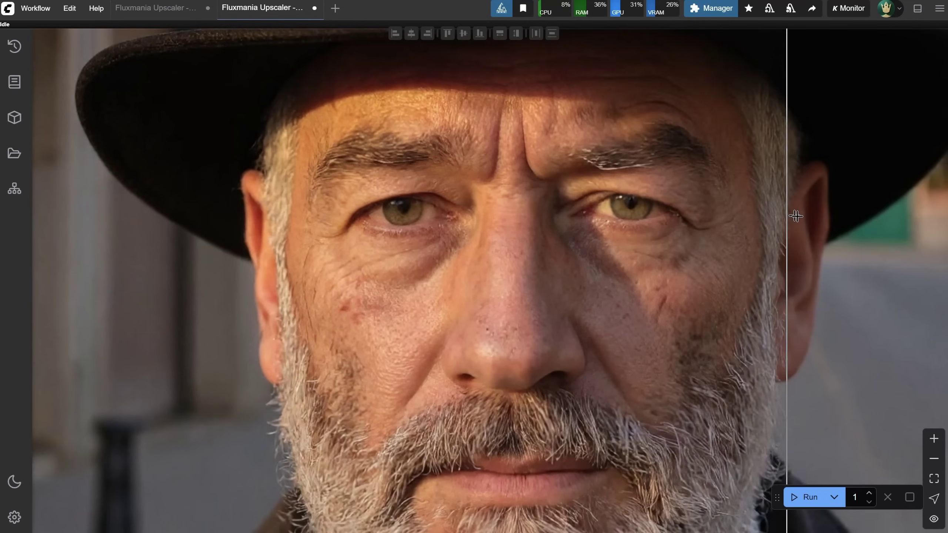
scroll(784, 224, "down", 4)
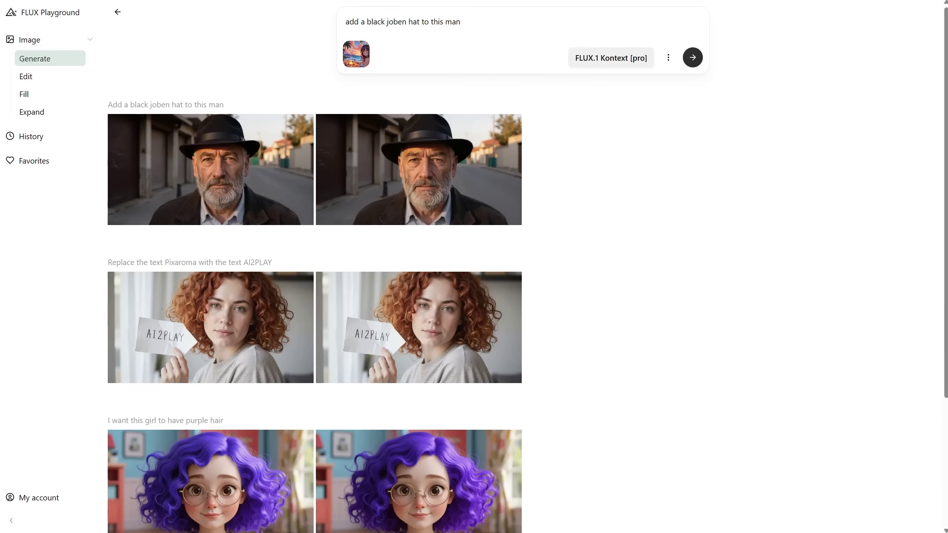
Generate the edit 'replace the girl with a pirate anime style'.
left_click_drag(464, 21, 299, 11)
type("replace the girl with a pirate anime style")
left_click(693, 59)
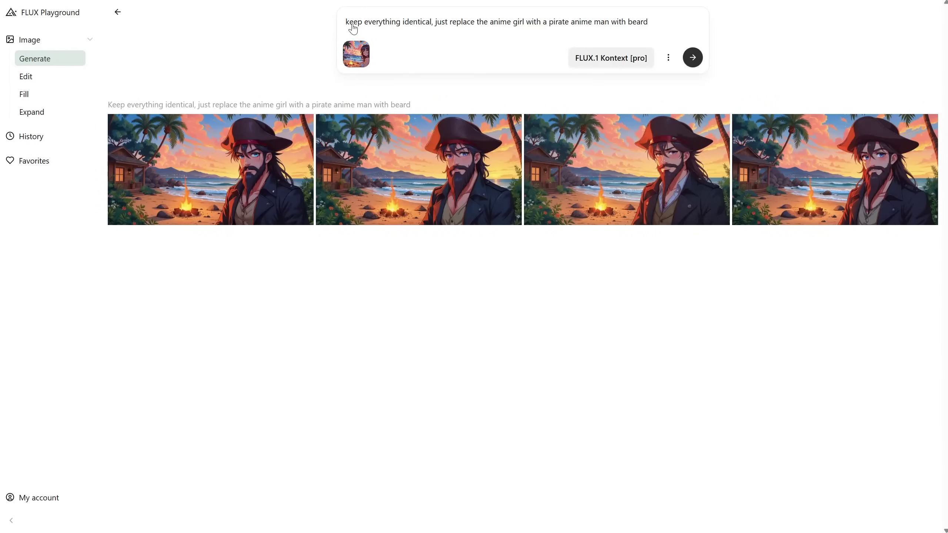
left_click_drag(349, 22, 681, 21)
left_click(681, 21)
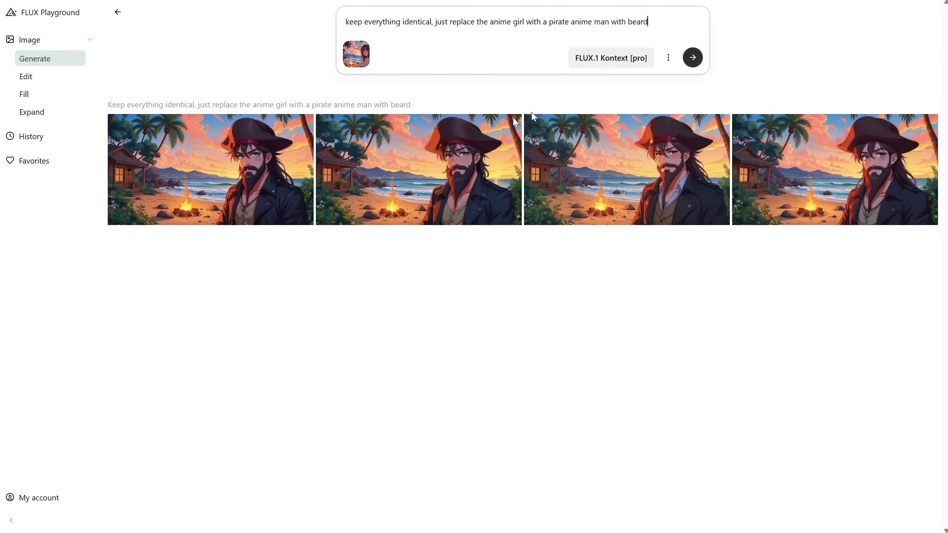
Browse the pirate results full-screen, then close the viewer.
left_click(211, 176)
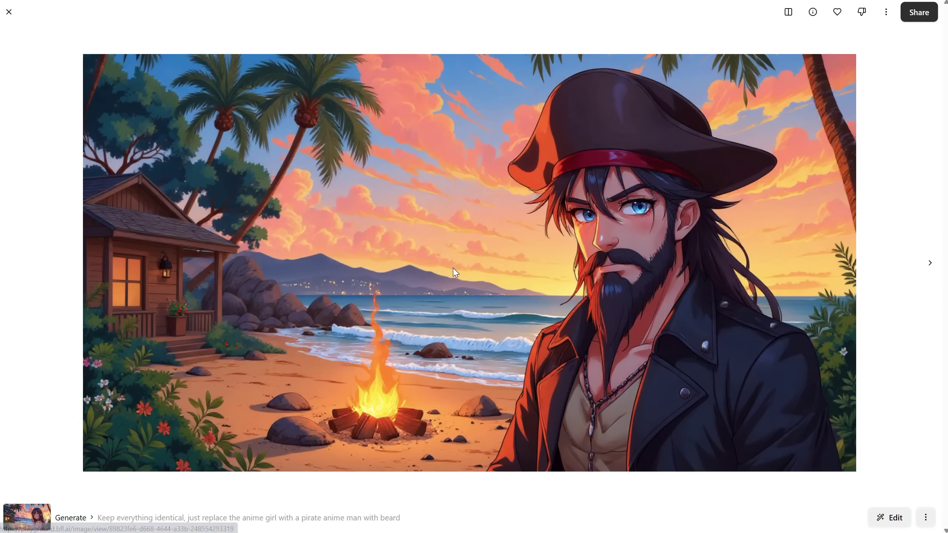
left_click(929, 264)
left_click(930, 266)
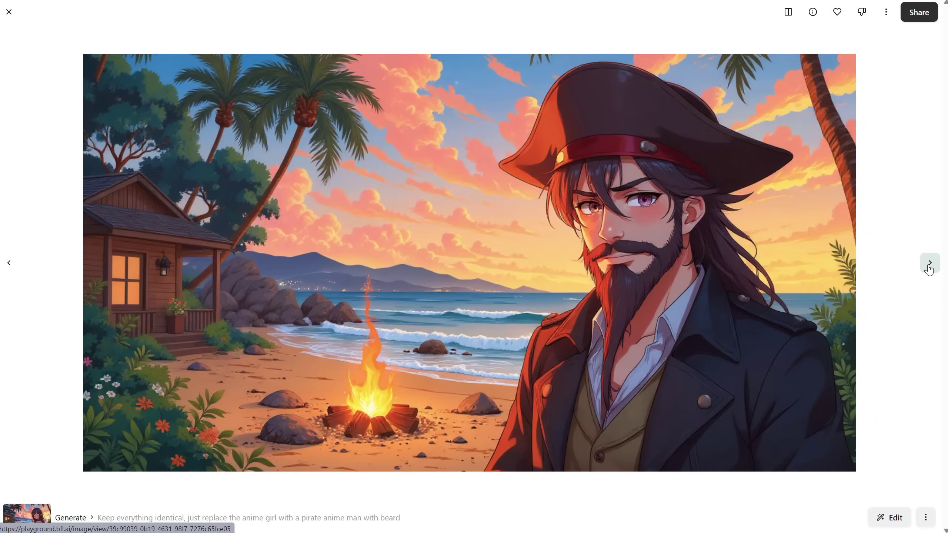
left_click(929, 266)
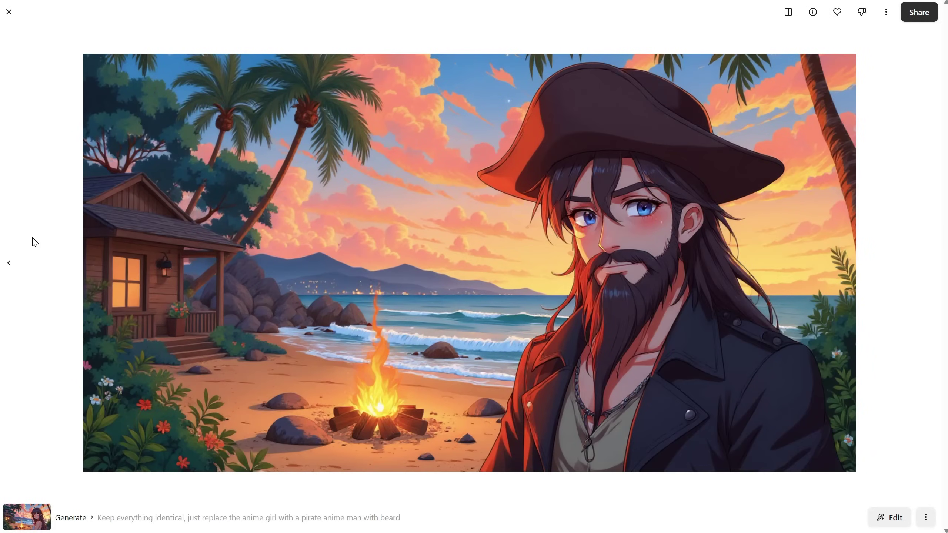
left_click(9, 265)
left_click(9, 265)
key("Escape")
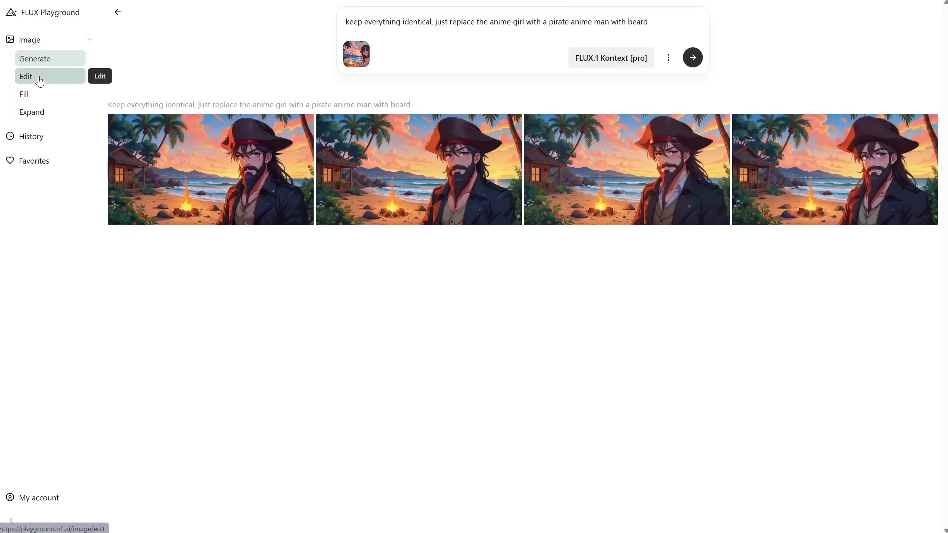
Return to an empty Edit page and pick Anime.jpg as the source image.
left_click(39, 80)
left_click(507, 123)
left_click(507, 125)
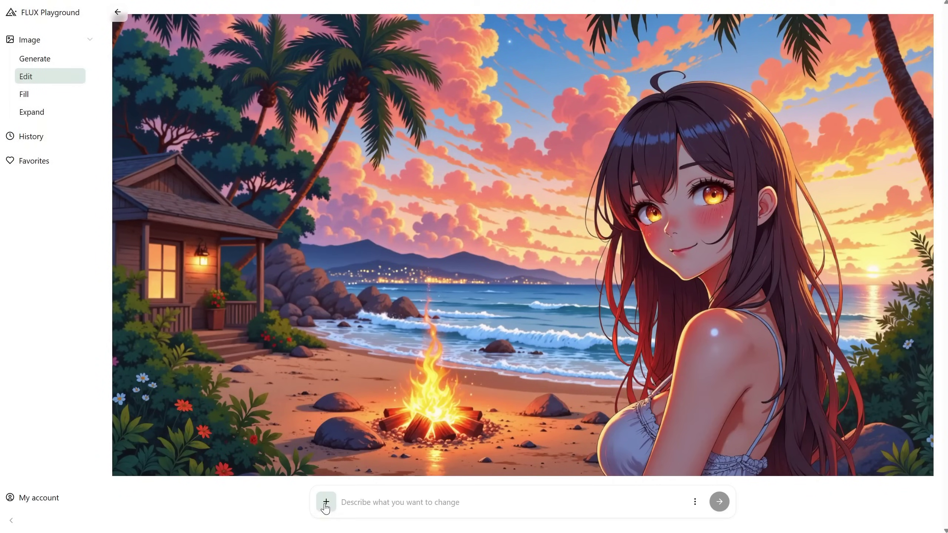
Add a rectangle hint around the anime girl and generate 'a girl with pirate hat'.
left_click(326, 501)
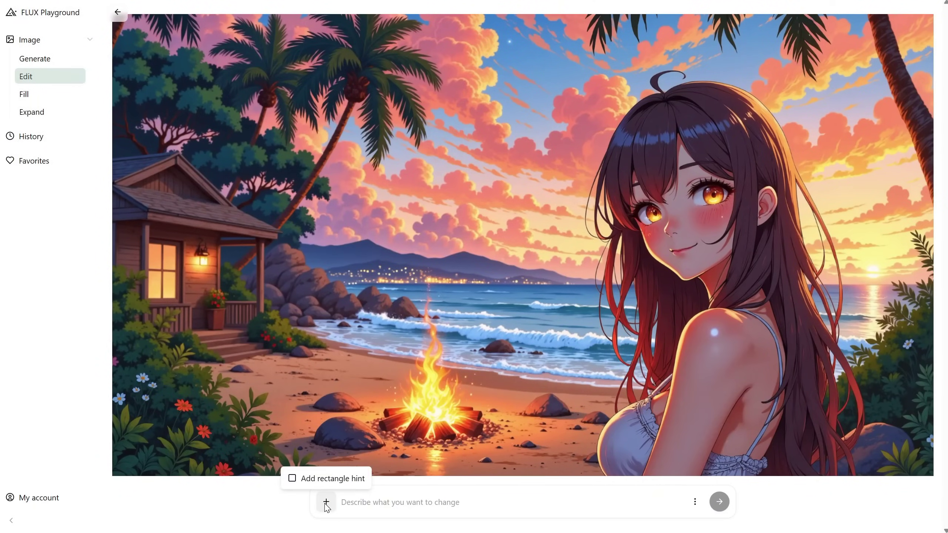
left_click(310, 480)
left_click_drag(555, 36, 884, 373)
left_click(378, 505)
type("a girl with pirate hat")
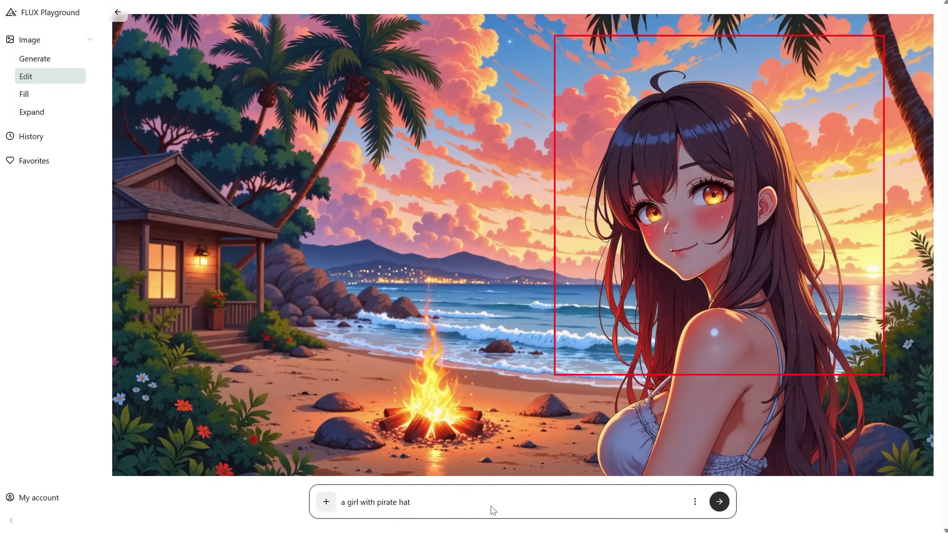
left_click(695, 502)
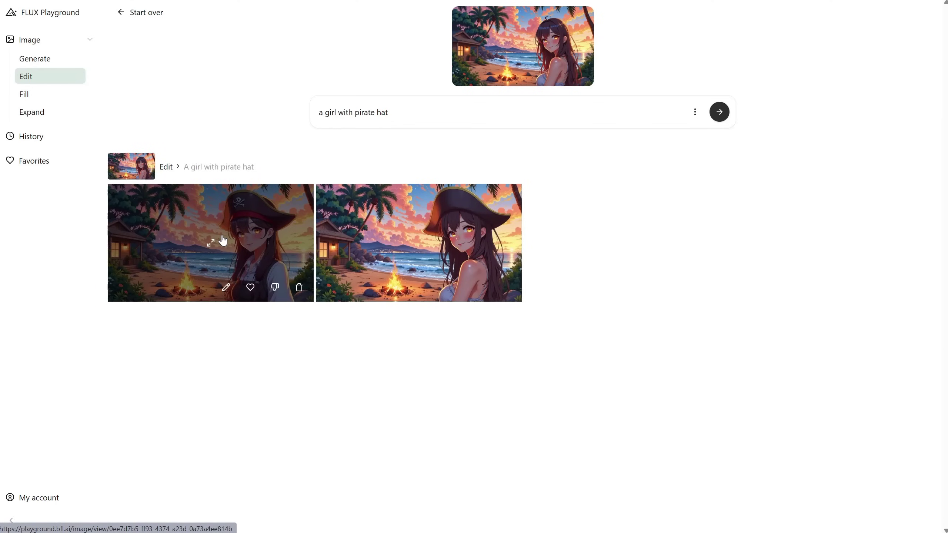
Compare the two pirate-hat results, settling on the skull-and-crossbones hat.
left_click(211, 240)
left_click(10, 269)
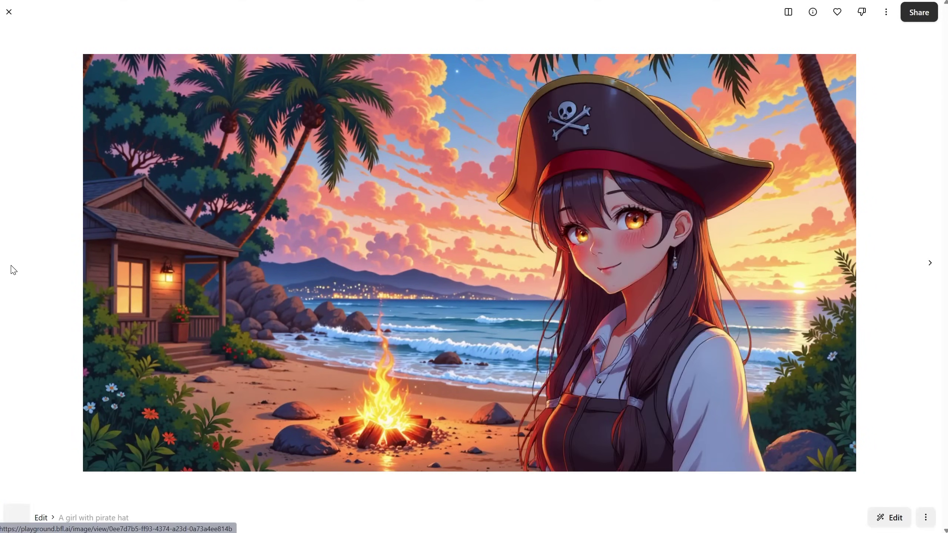
left_click(930, 263)
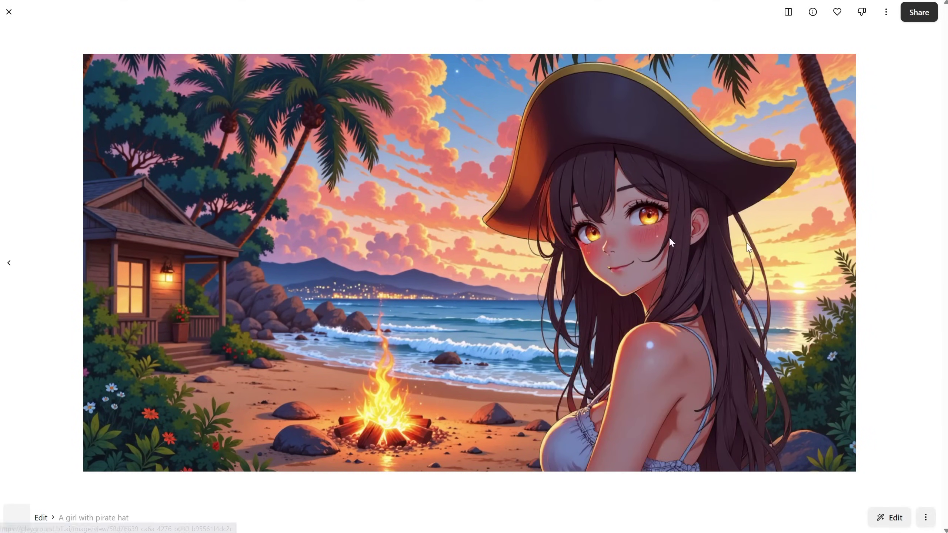
left_click(9, 264)
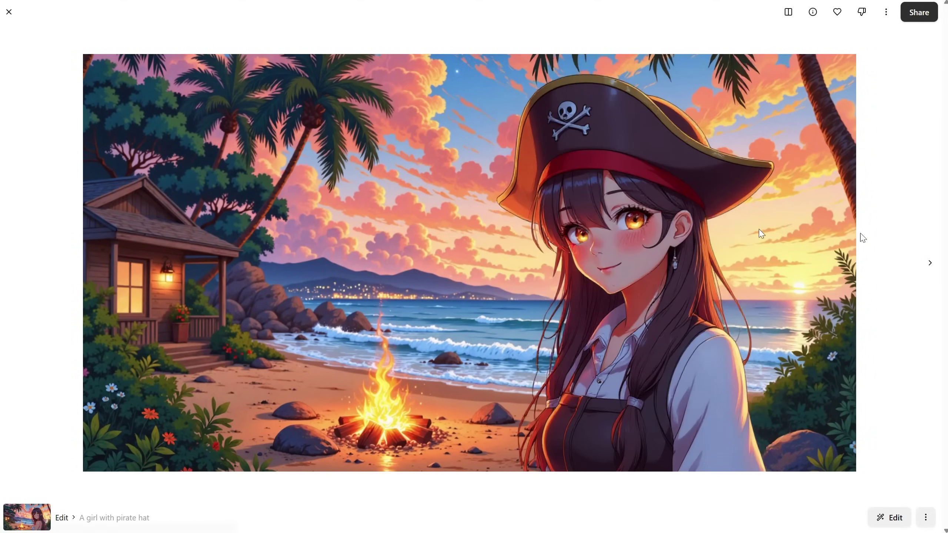
left_click(930, 263)
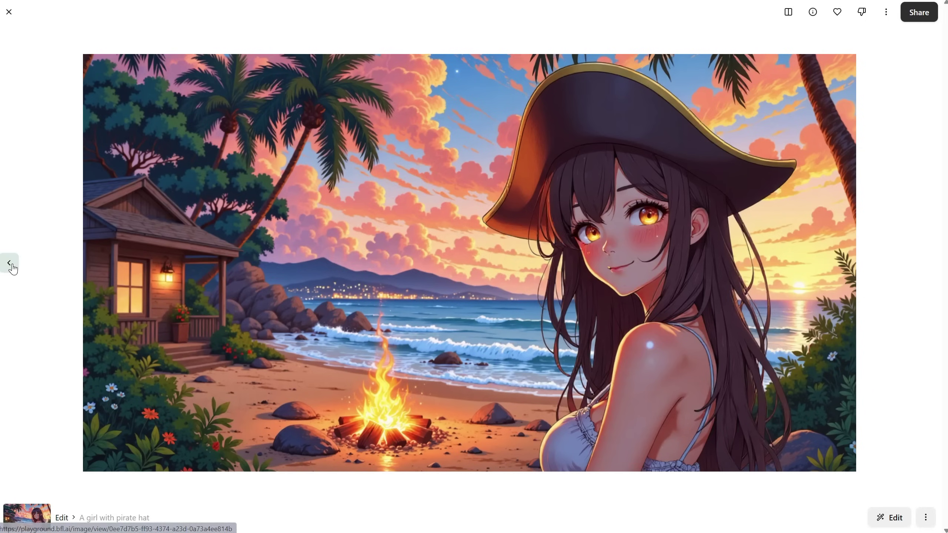
left_click(10, 264)
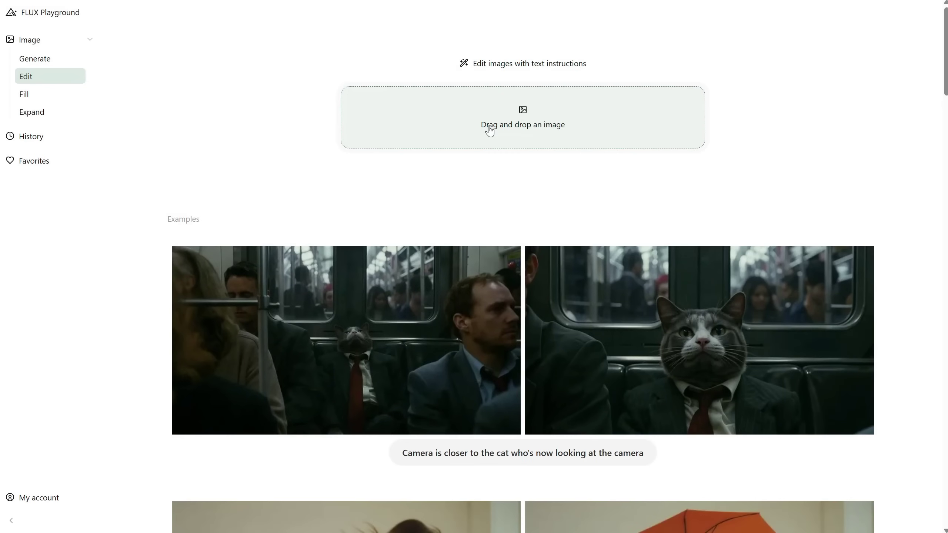
Load Man.jpg and submit 'keep the same pose,but close the eyes of the man'.
left_click(490, 131)
double_click(216, 209)
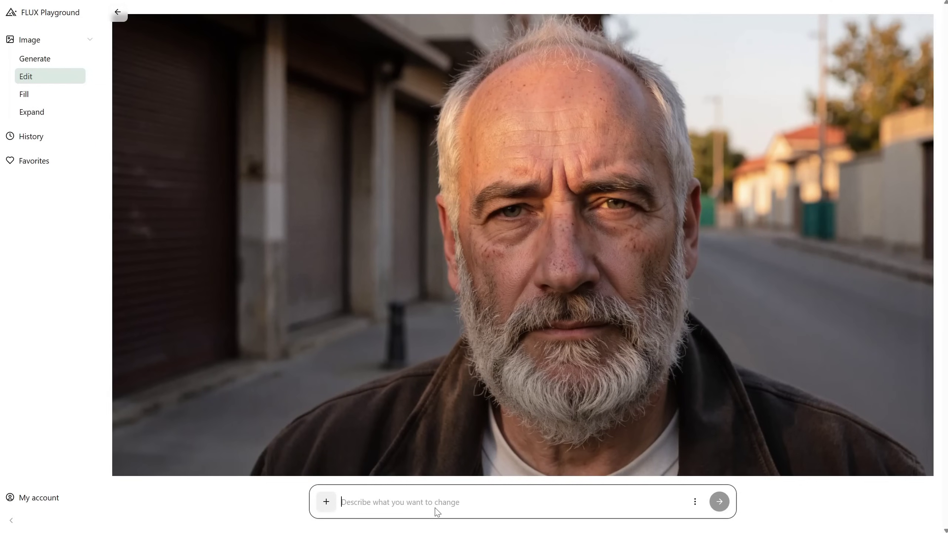
type("the ma")
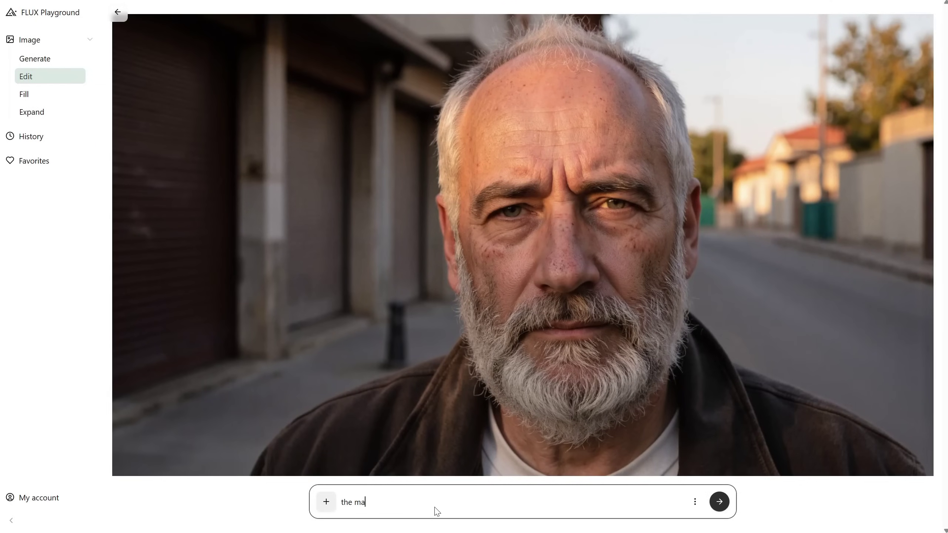
type("n")
key("ctrl+a")
type("keep the same pose,but close the eyes of the man")
key("Return")
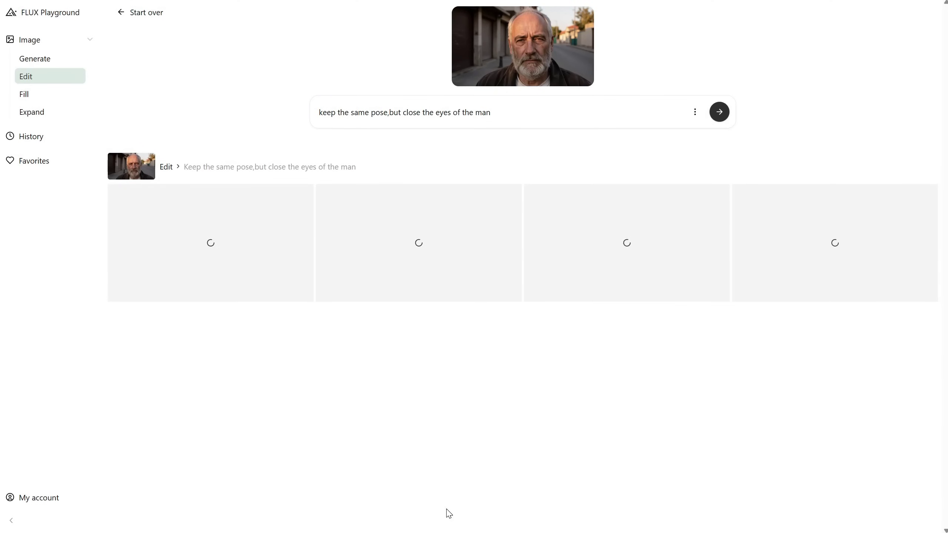
Reduce Batch Size from 4 to 1 in the generation settings.
left_click(693, 116)
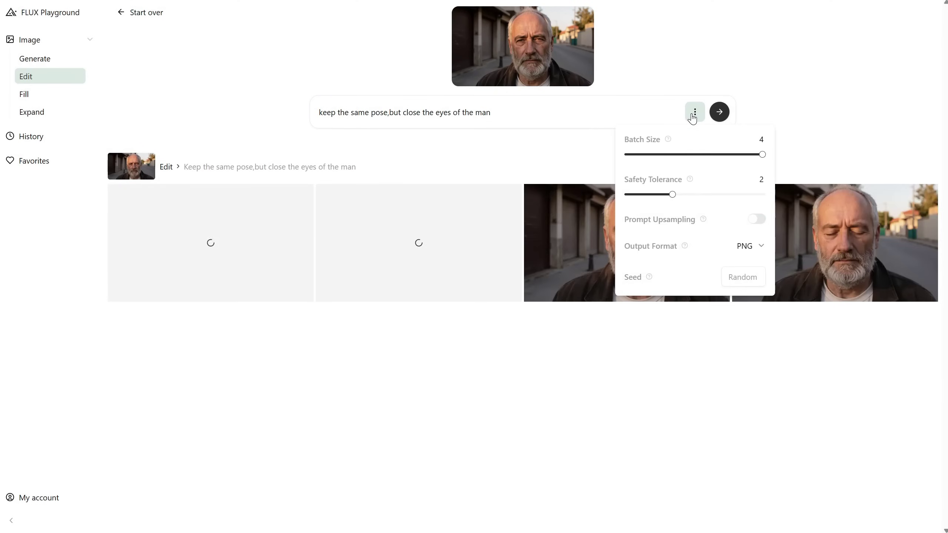
left_click_drag(762, 154, 627, 153)
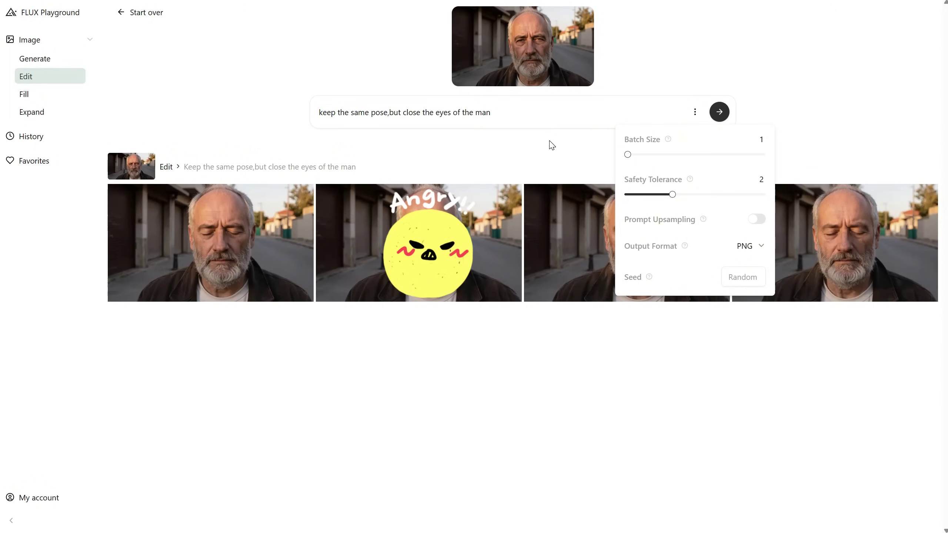
left_click(549, 144)
Review the closed-eyes results, then begin replacing the prompt with a new one.
left_click(265, 243)
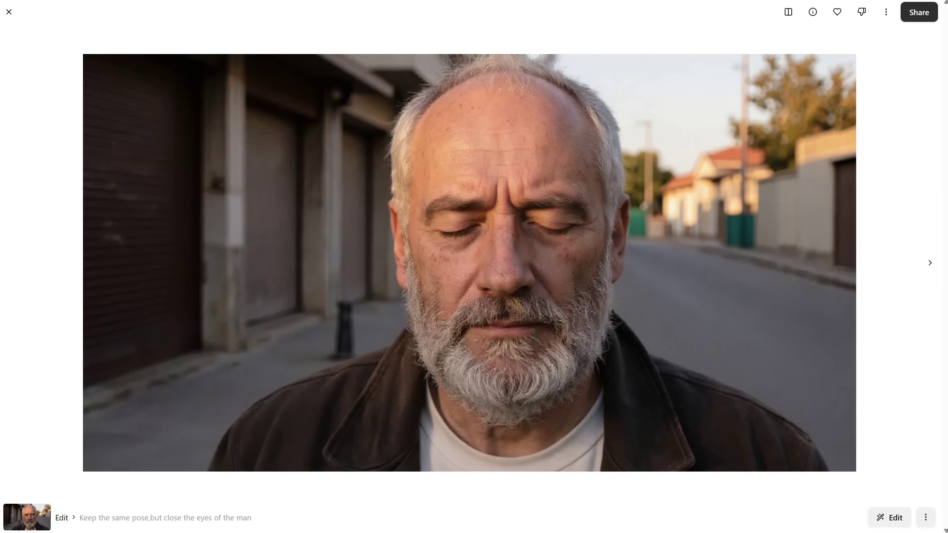
left_click(930, 263)
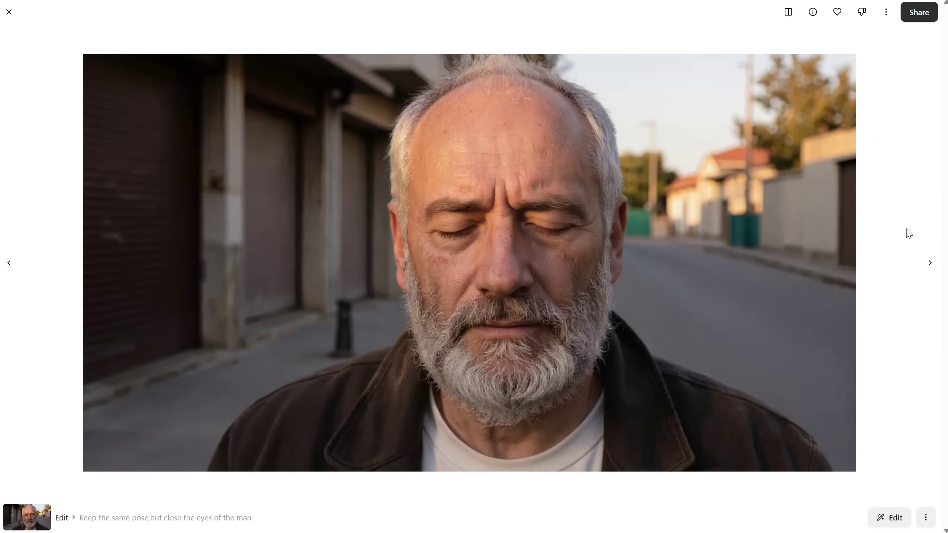
left_click(931, 265)
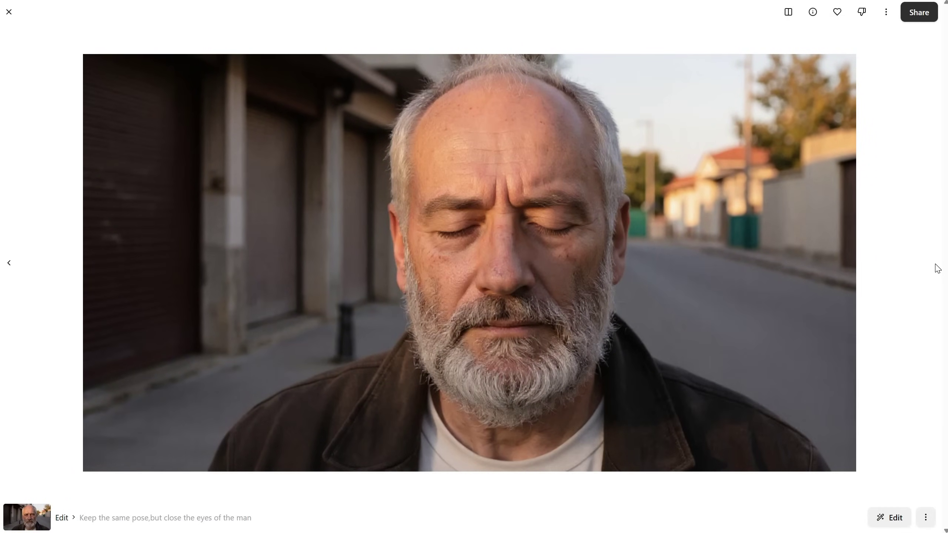
left_click(9, 12)
triple_click(563, 114)
type("the man look like a clo")
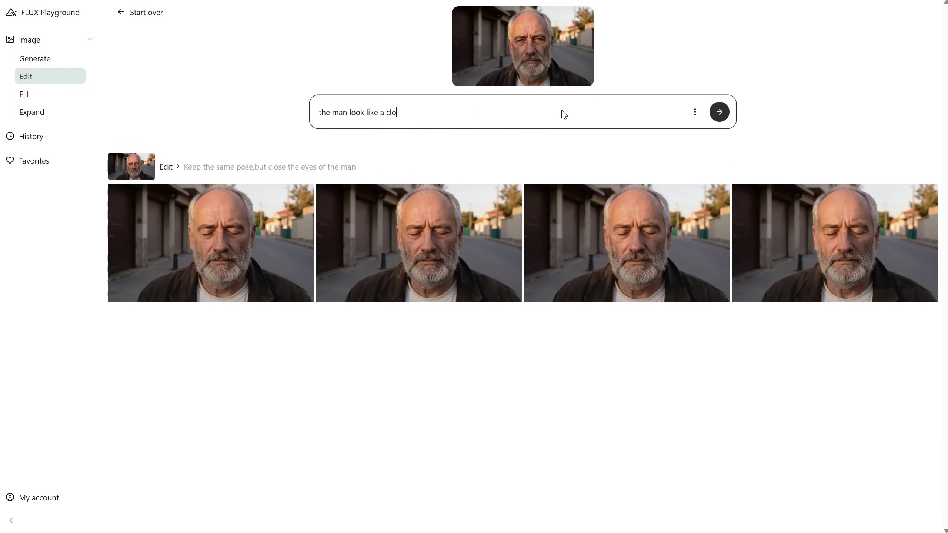
Generate 'the man look like a clown', view the red-nosed clown, then start over.
left_click(719, 113)
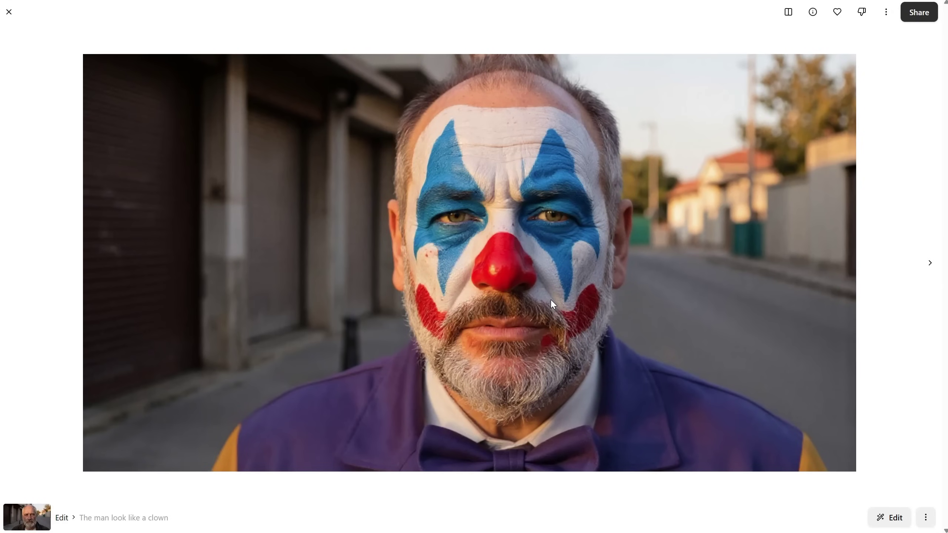
key("Escape")
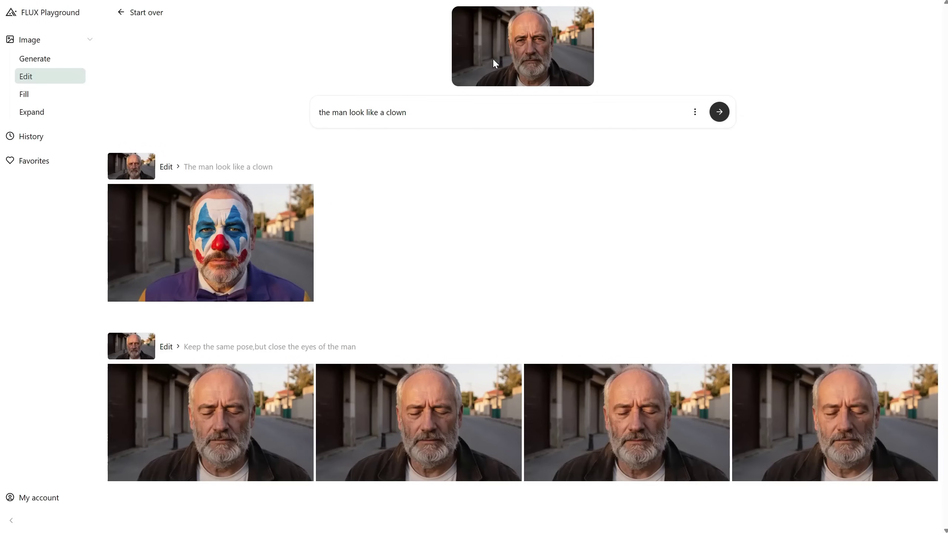
left_click(131, 15)
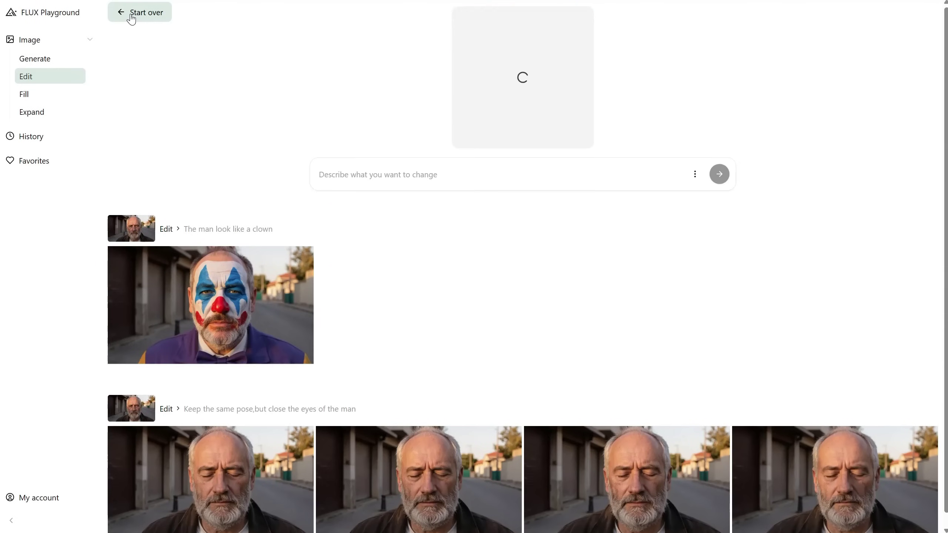
Load Woman.jpg and submit 'portrait of this woman wearing a red dress, medium portrait, in france'.
left_click(523, 120)
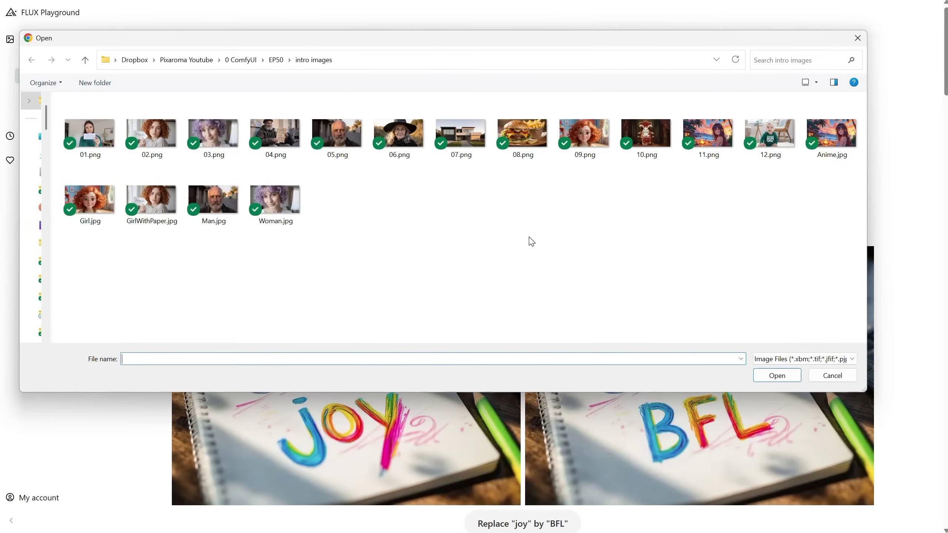
double_click(281, 210)
type("portrait of this woman wearing a red dress, medium portrait, in france")
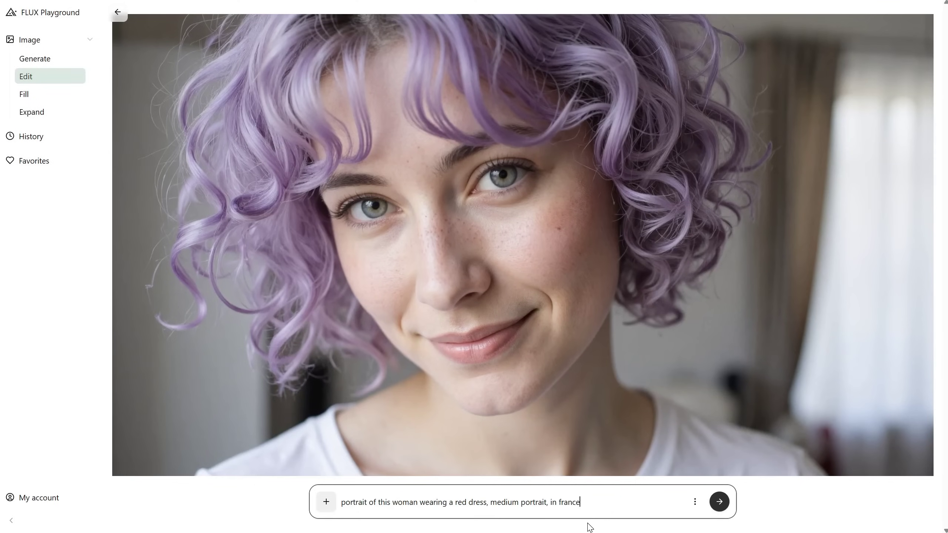
key("Return")
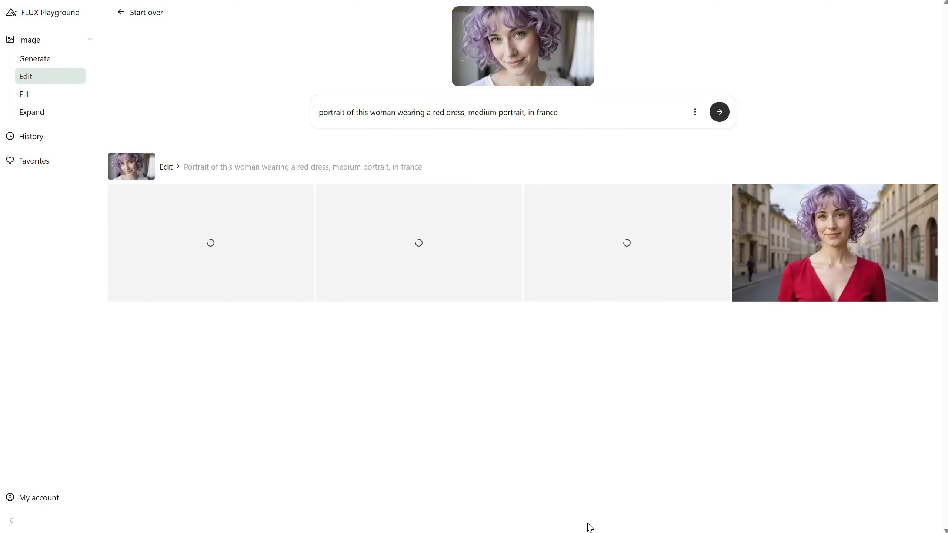
Browse the red-dress portraits full-screen and return to the arched hallway one.
left_click(869, 283)
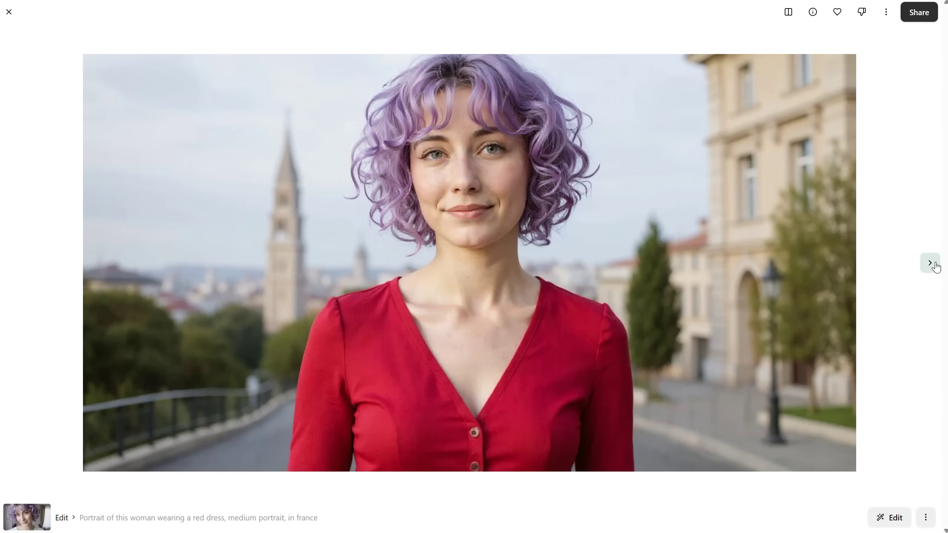
left_click(931, 263)
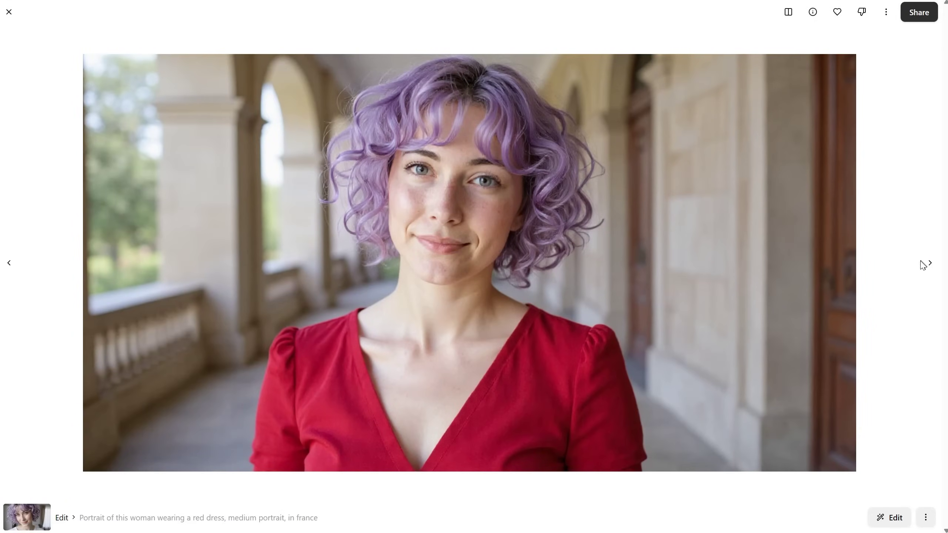
left_click(928, 263)
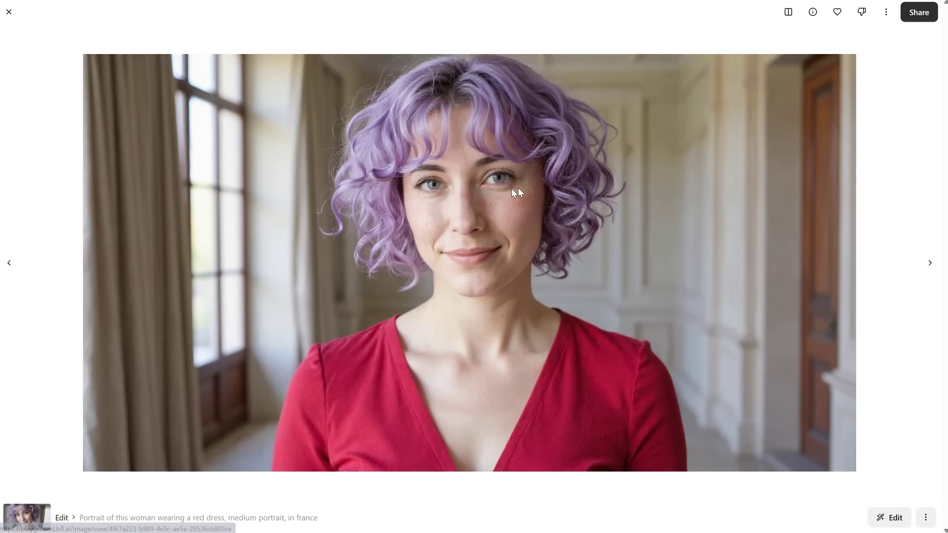
left_click(932, 268)
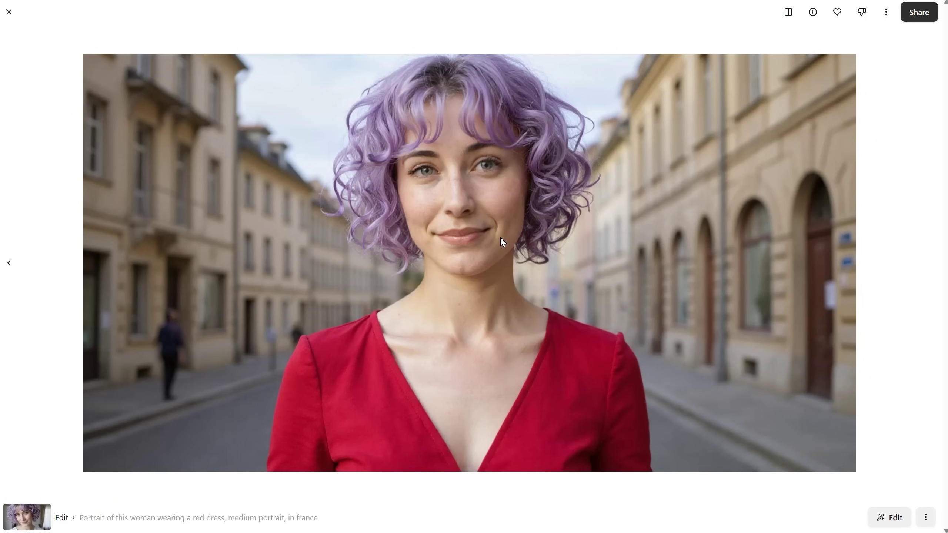
key("Left")
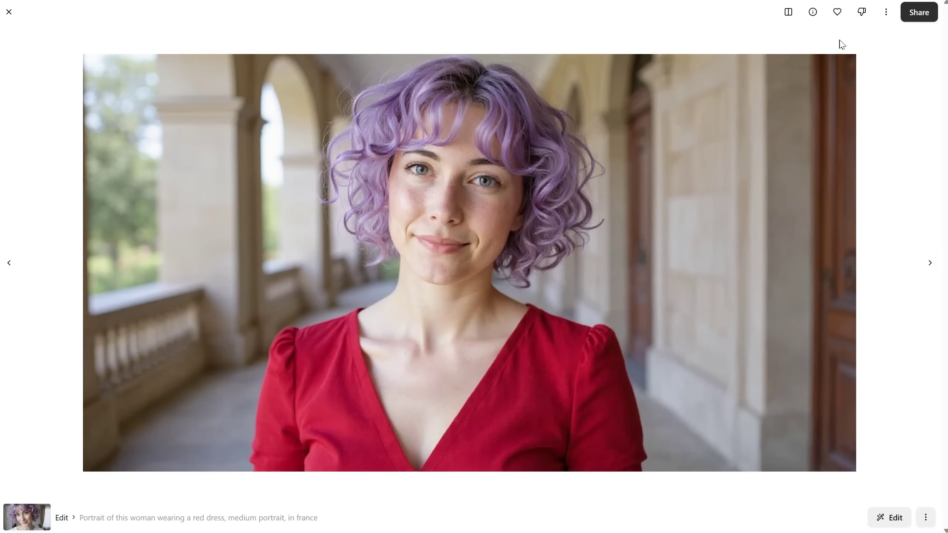
Compare the hallway portrait with the original, check its Image Info, and inspect the actions menu.
left_click(789, 13)
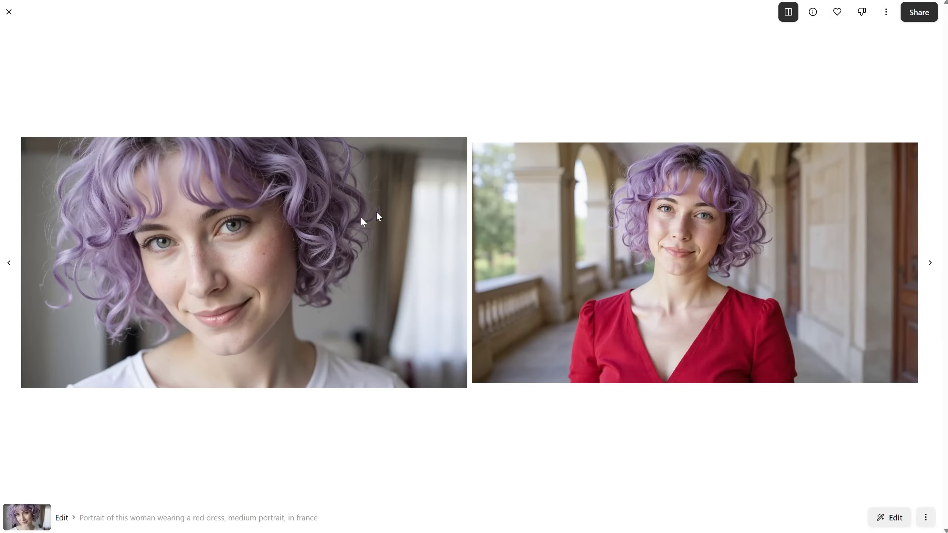
left_click(813, 14)
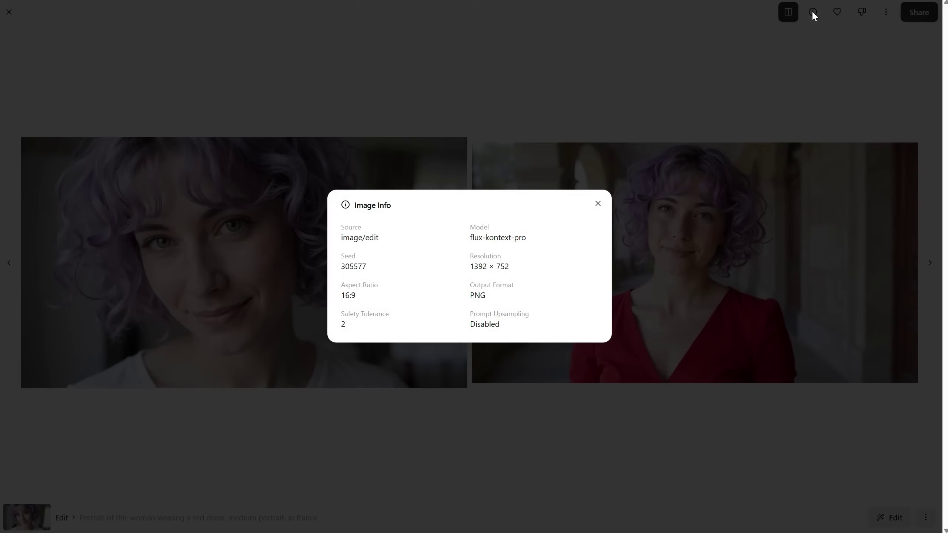
left_click(598, 205)
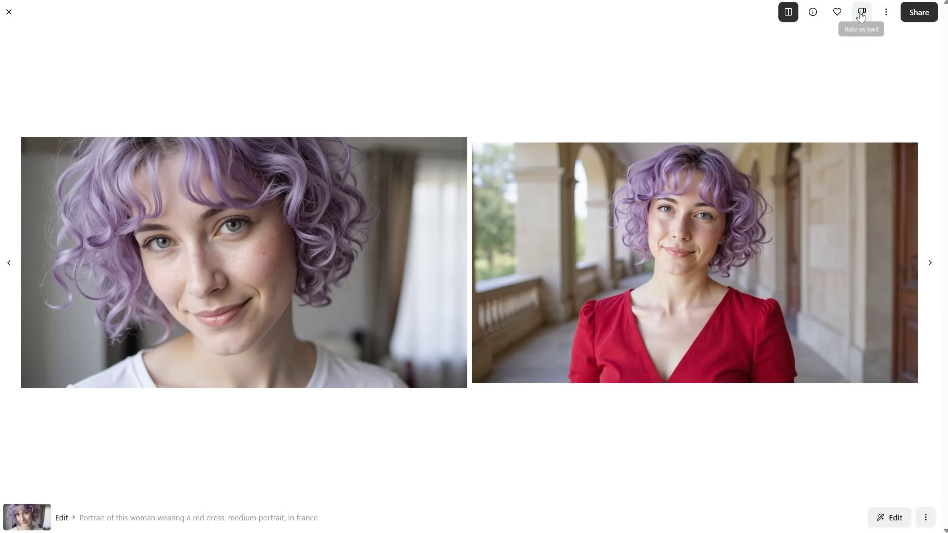
left_click(886, 14)
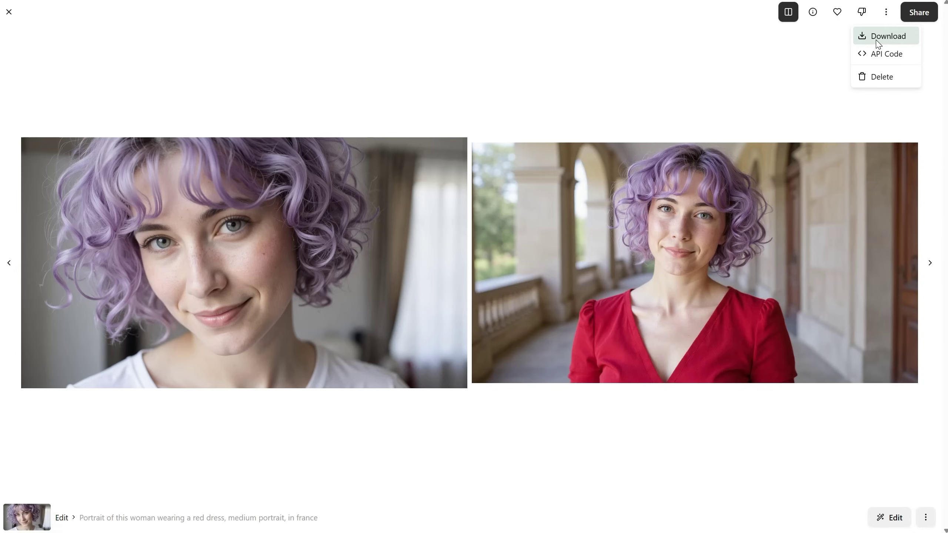
left_click(768, 83)
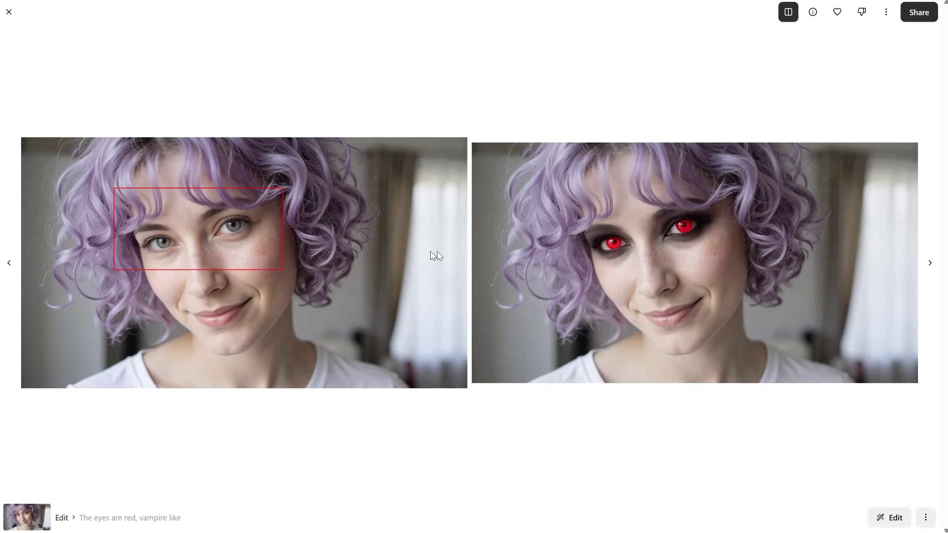
Toggle the before/after view of the red-eyes result, close it, and start over with the file picker.
left_click(788, 11)
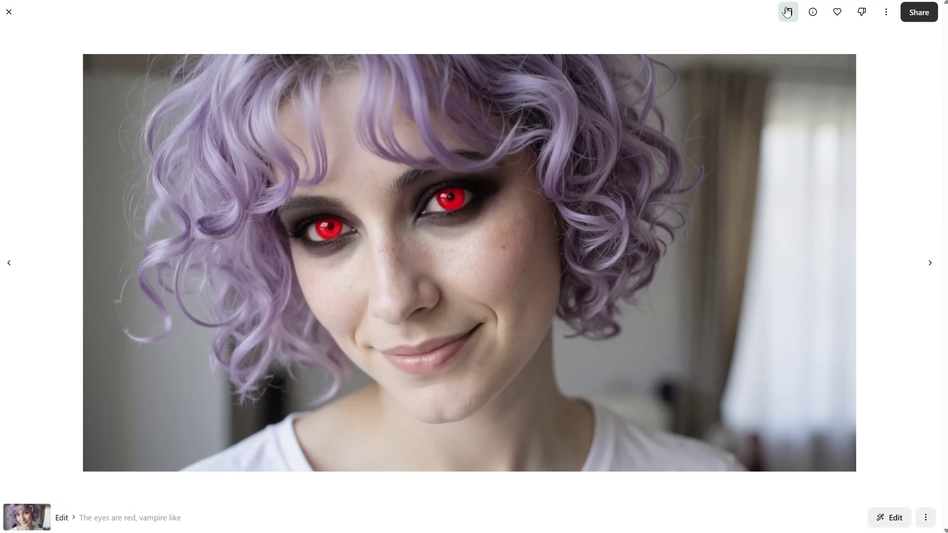
left_click(788, 12)
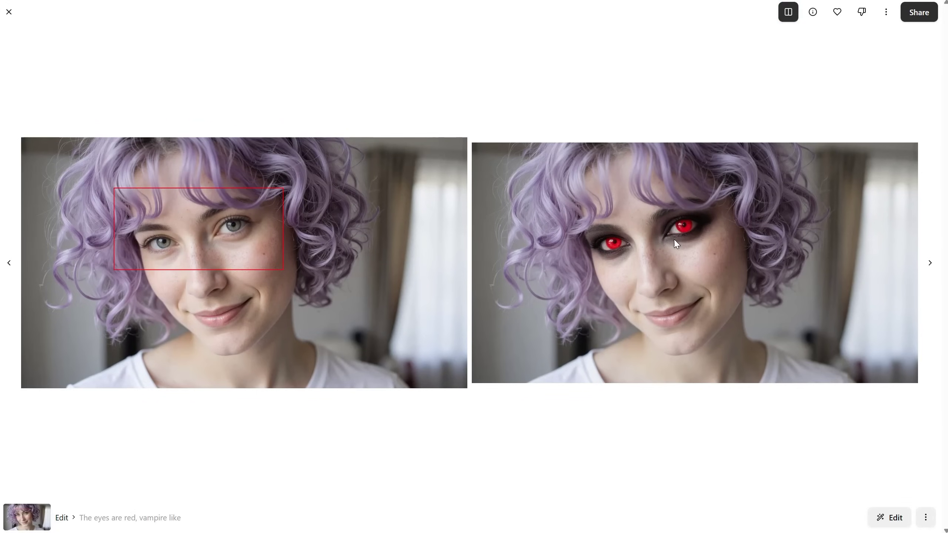
left_click(9, 11)
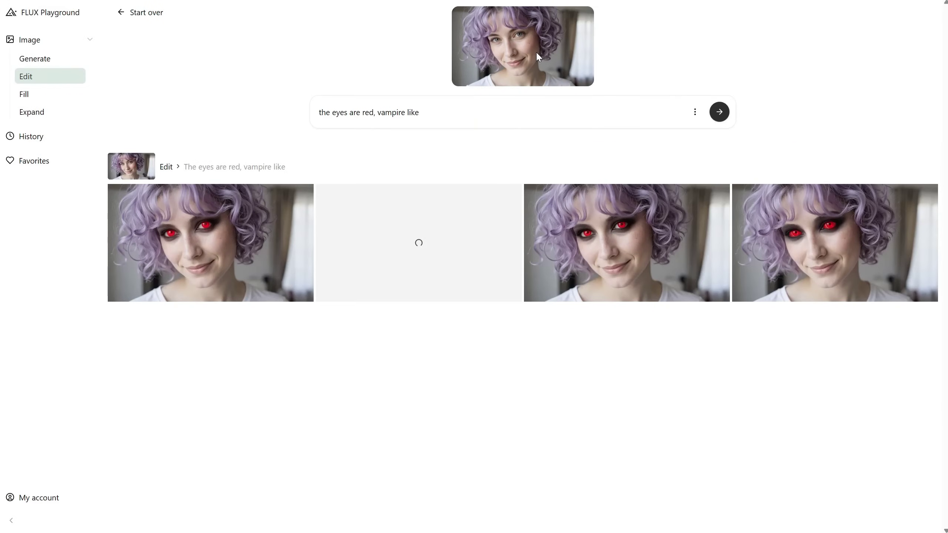
left_click(143, 13)
left_click(522, 117)
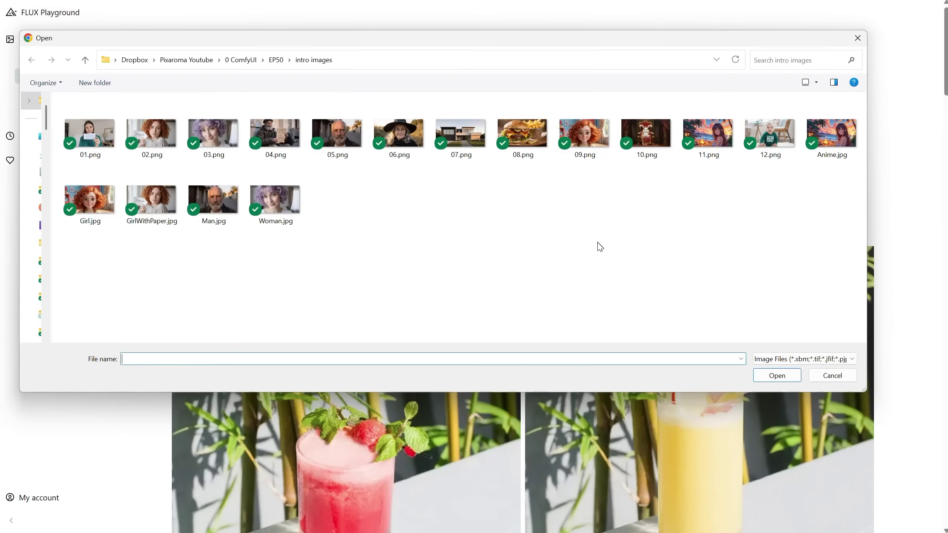
Load the cartoon girl, add a rectangle hint over her collar, and enter 'an orange bowtie, cute'.
double_click(93, 204)
left_click(326, 501)
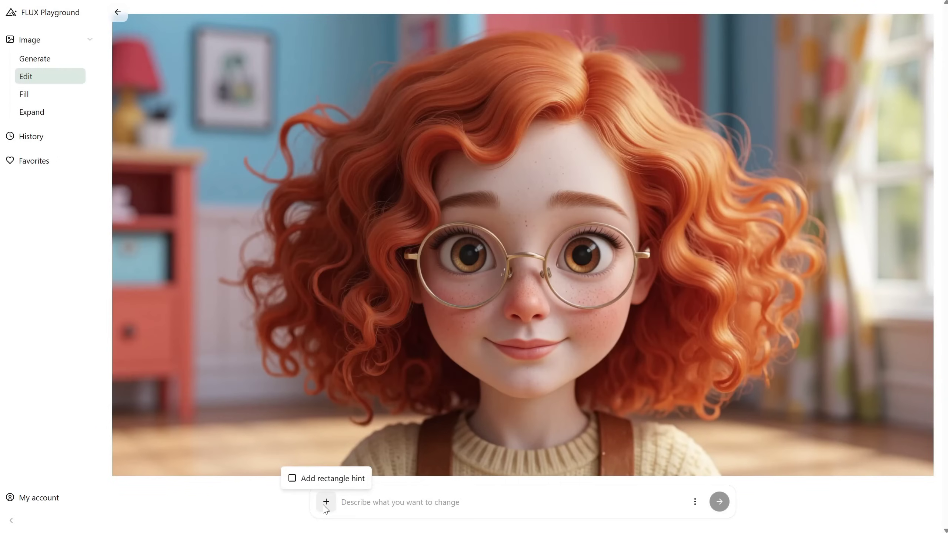
left_click(315, 479)
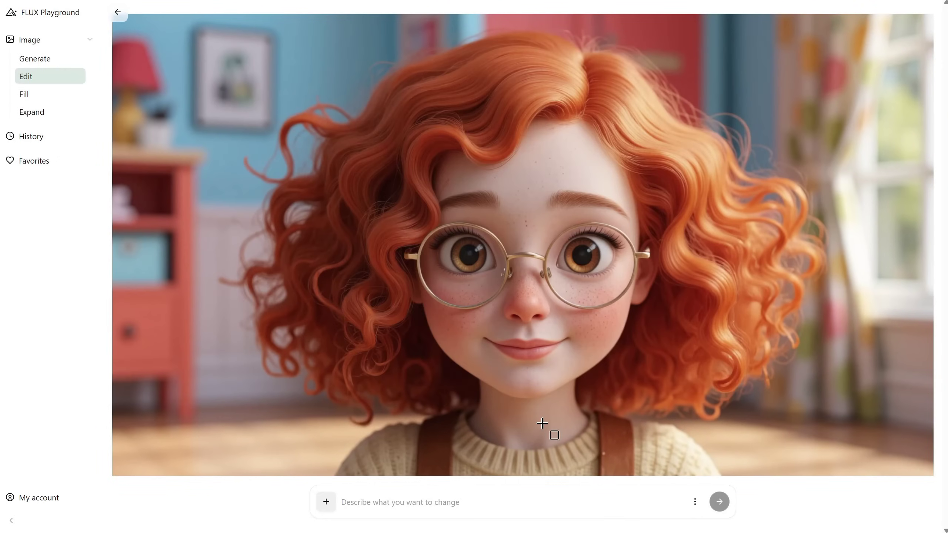
left_click_drag(456, 407, 602, 468)
left_click(439, 498)
type("an orange bowtie, cute")
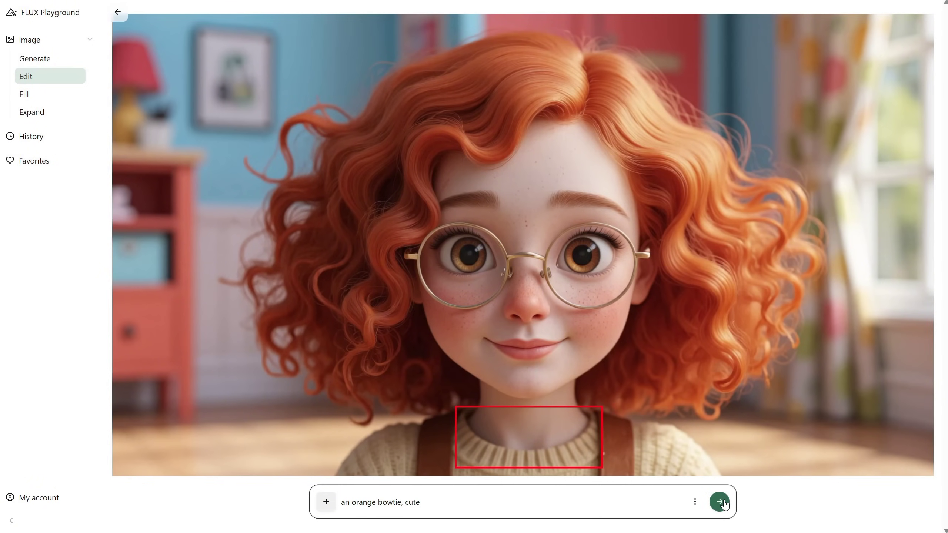
Set Batch Size to 1, generate the bowtie edit, view it, then start over.
left_click(695, 502)
left_click_drag(724, 354, 631, 351)
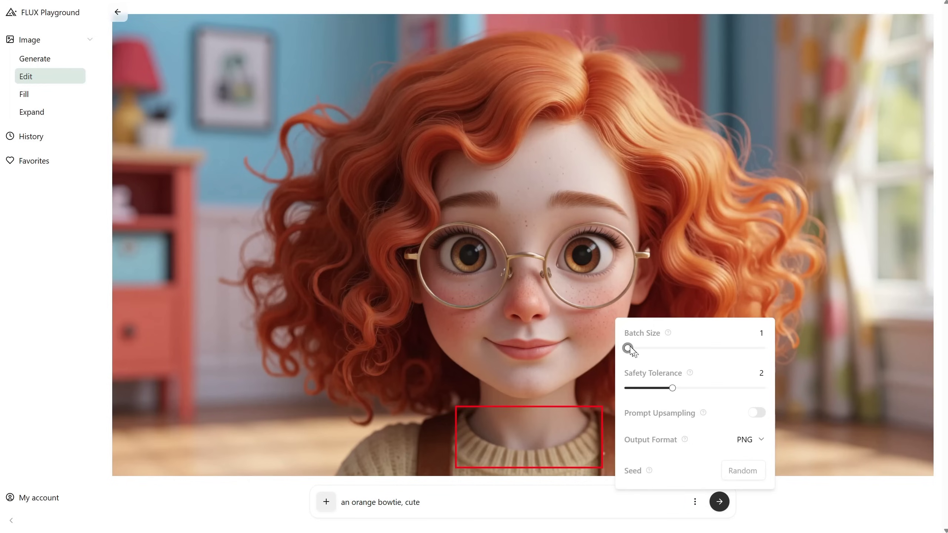
left_click(719, 502)
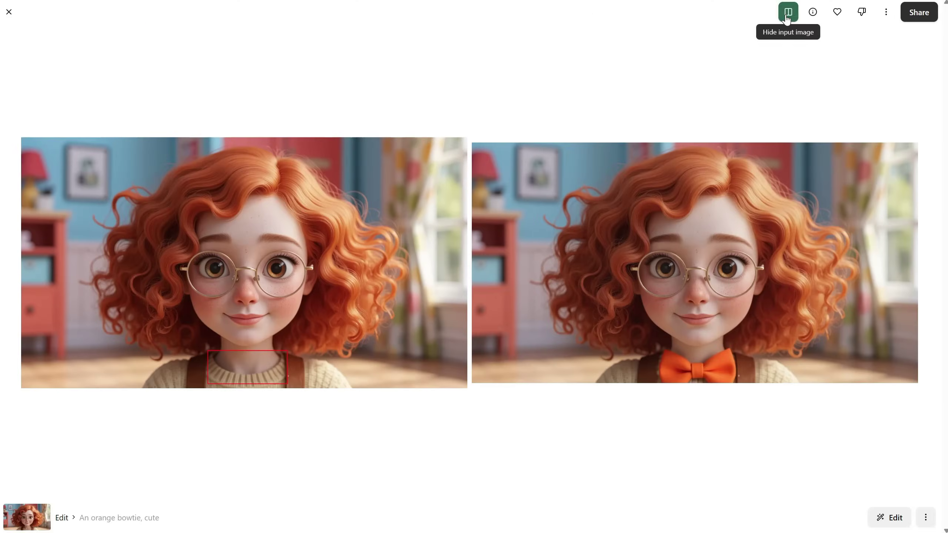
left_click(788, 12)
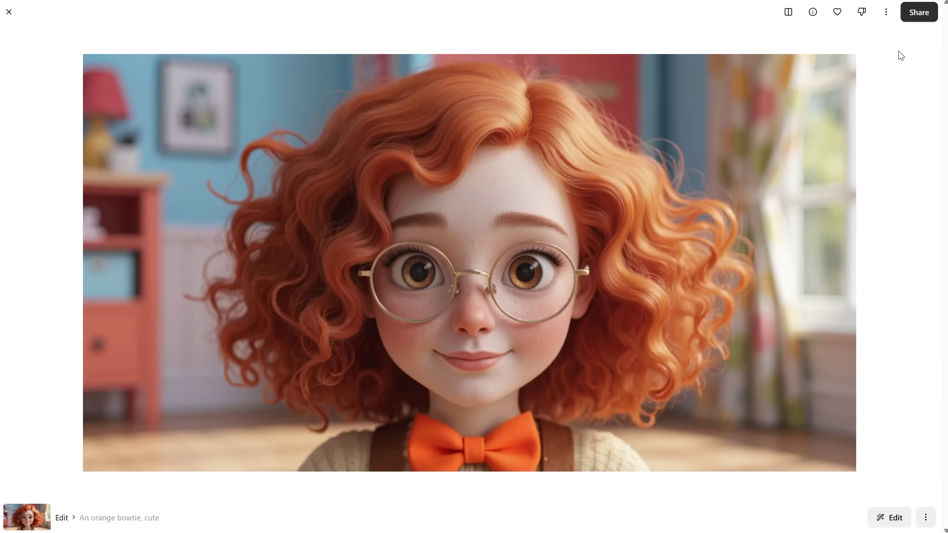
left_click(10, 12)
left_click(135, 11)
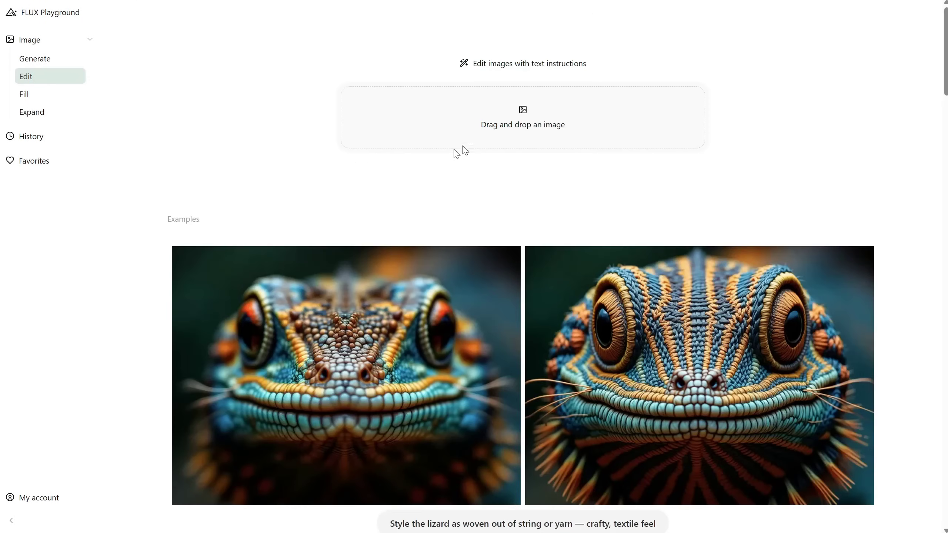
Load the PIXAROMA photo, mark the paper and hand, and submit 'she holds a orange perfume bottle'.
left_click(459, 99)
double_click(160, 207)
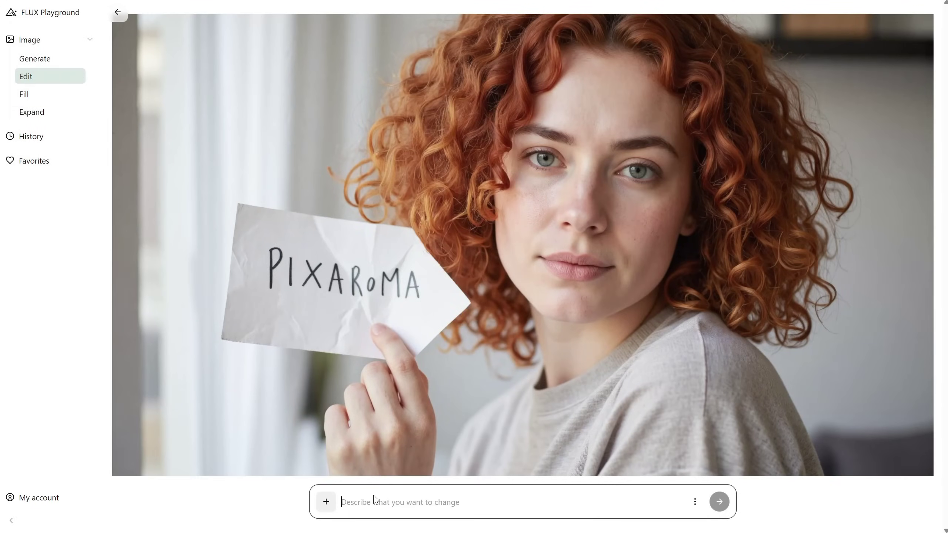
left_click(326, 502)
left_click_drag(204, 172, 486, 460)
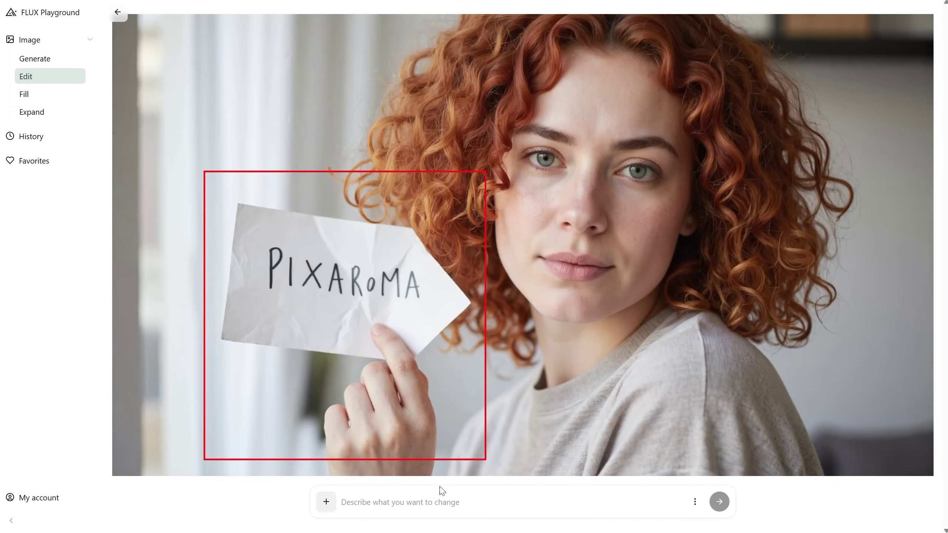
left_click(448, 503)
type("she holds a orange perfume bottle")
key("Return")
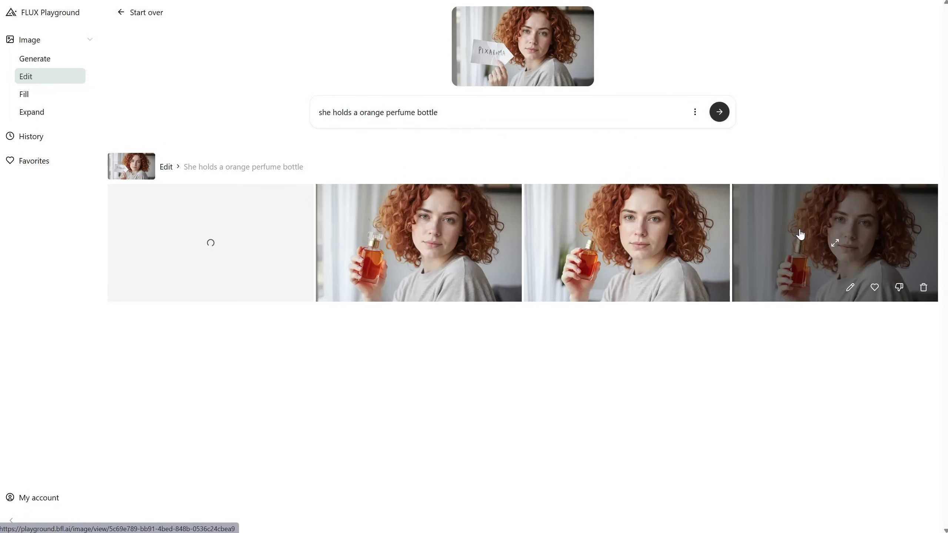
Browse the perfume bottle results full size and bring up the download option.
left_click(800, 231)
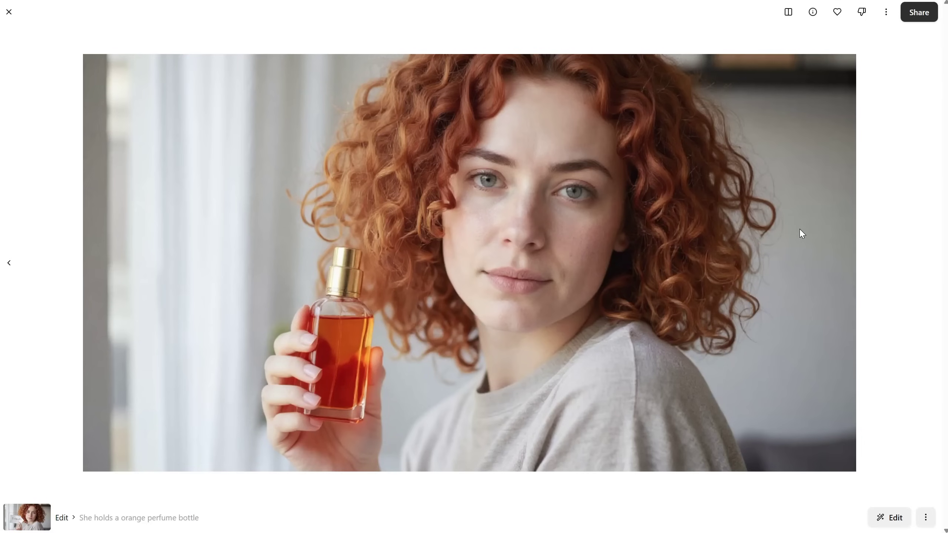
left_click(14, 264)
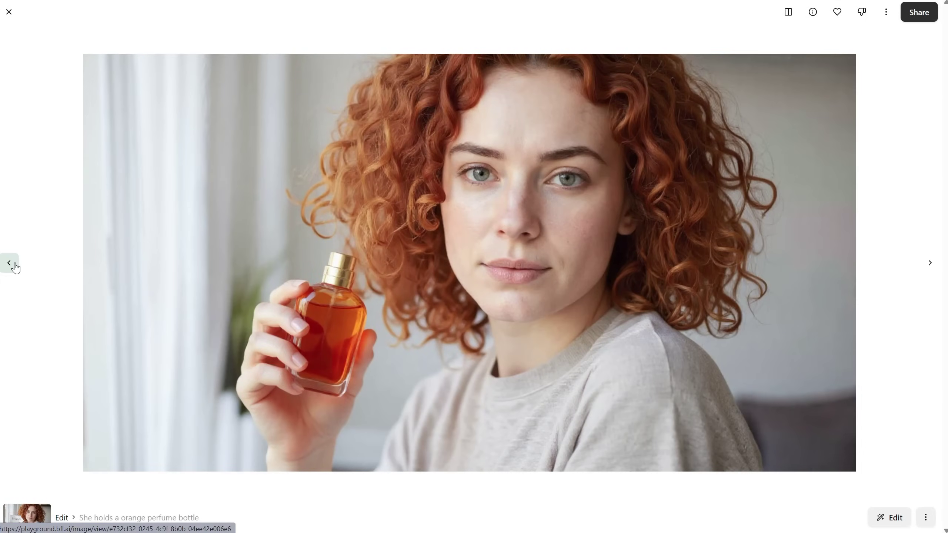
left_click(7, 269)
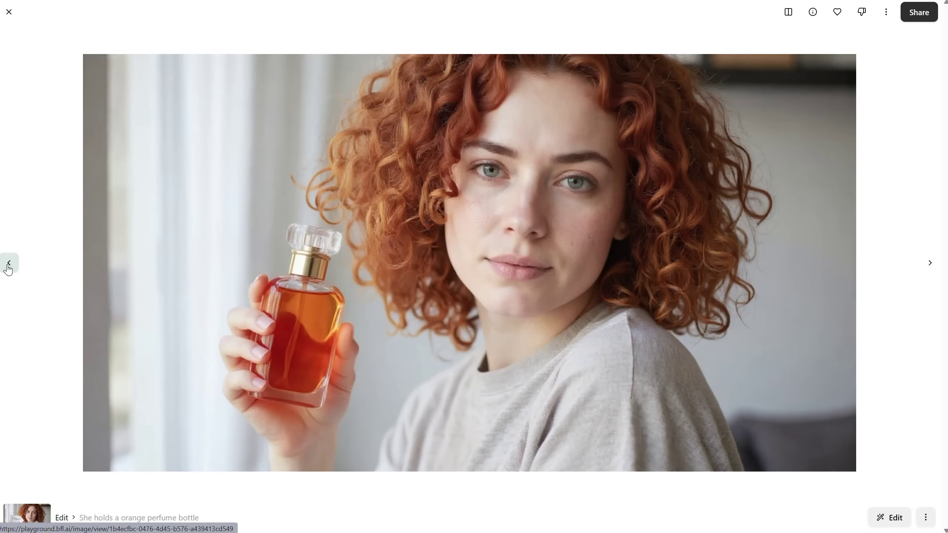
right_click(422, 278)
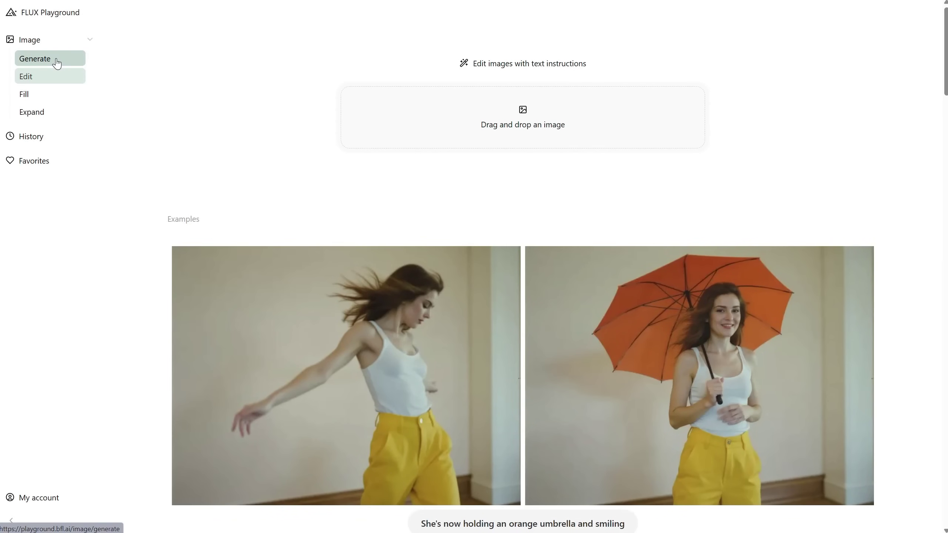
With Anime.jpg as the style reference, generate 'a cute anime bunny walking on the street in this anime style'.
left_click(59, 62)
left_click(352, 123)
double_click(825, 133)
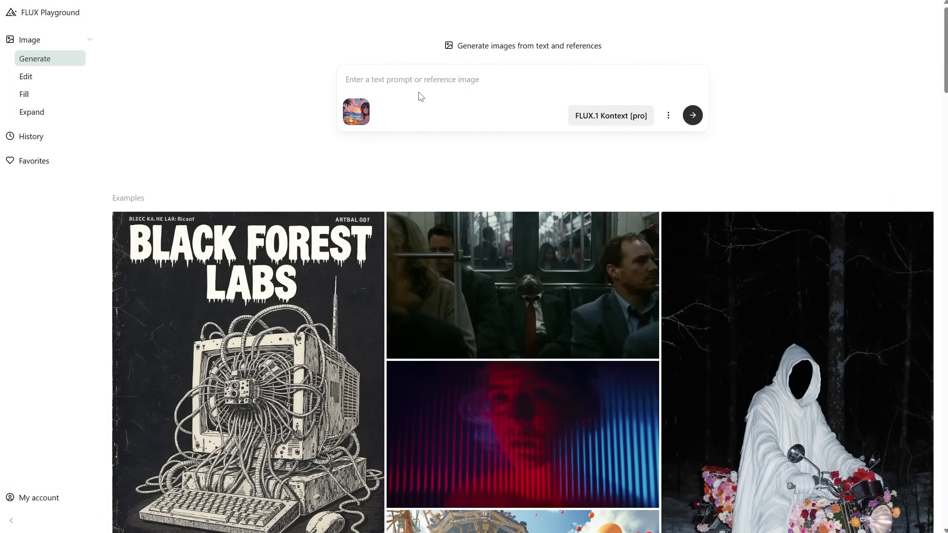
left_click(452, 79)
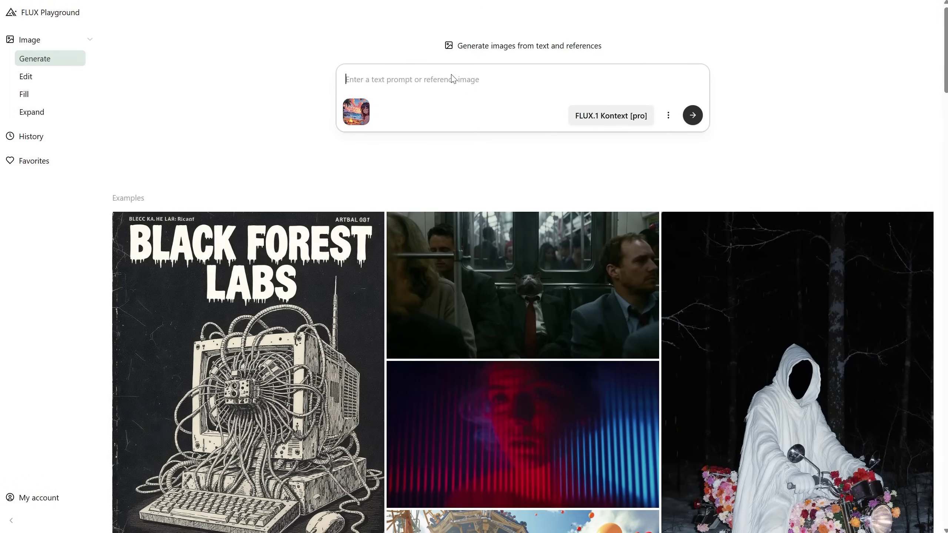
type("create a cute anime bunny walking on the street in this anime style")
left_click(693, 115)
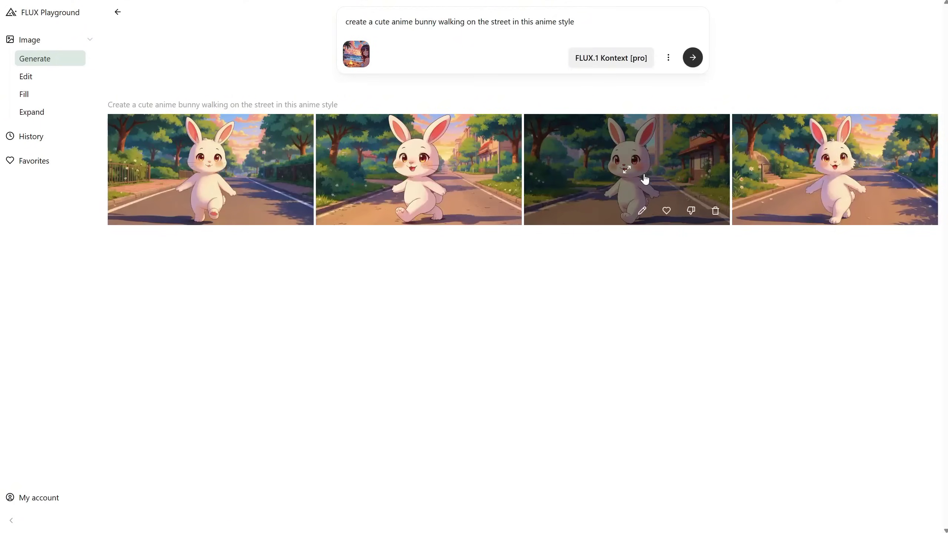
Review the anime bunny results full-size, then return to the grid.
left_click(647, 178)
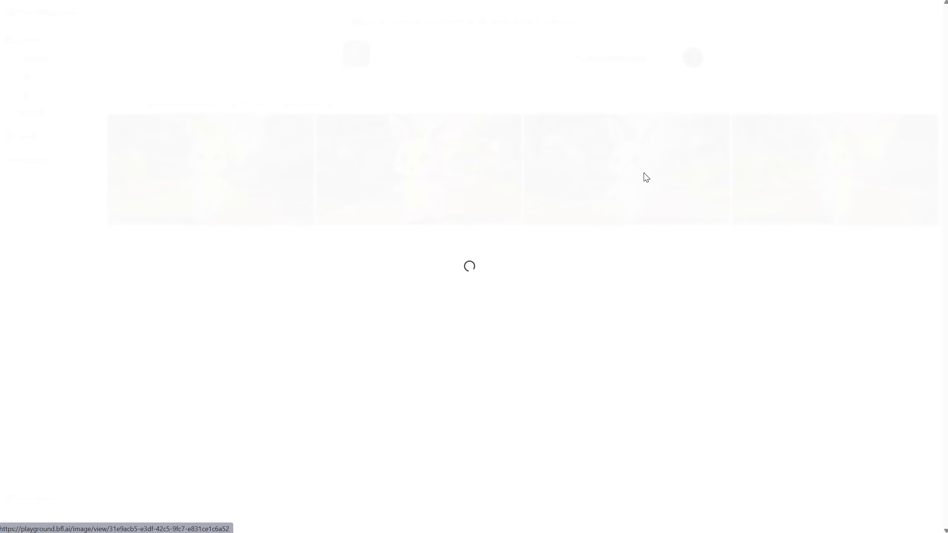
left_click(910, 263)
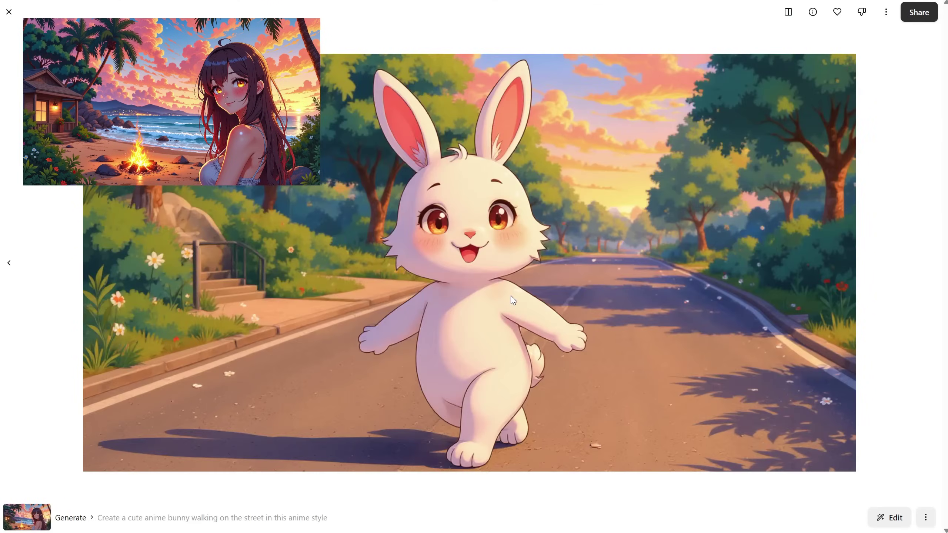
left_click(8, 15)
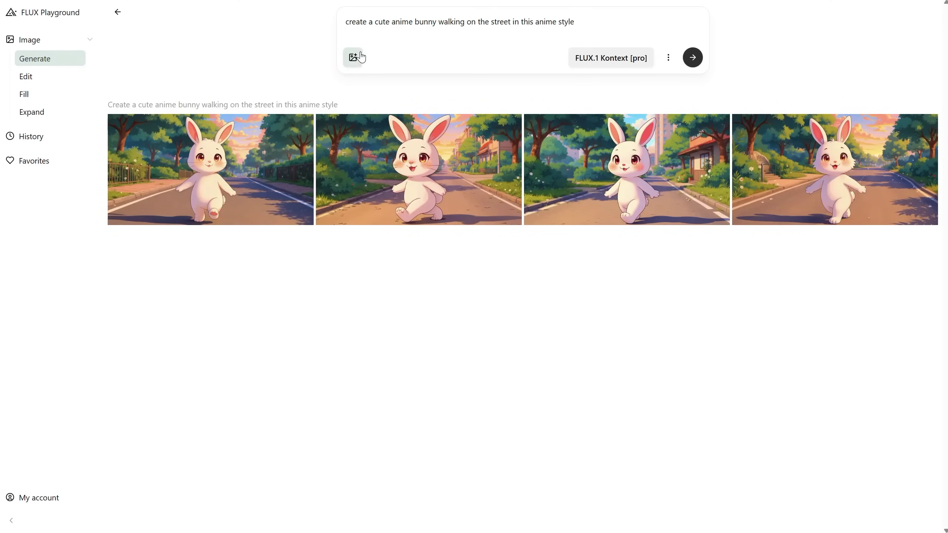
Attach Girl.jpg, change both 'anime' words to 'cartoon', and generate the cartoon bunnies.
left_click(354, 58)
double_click(90, 204)
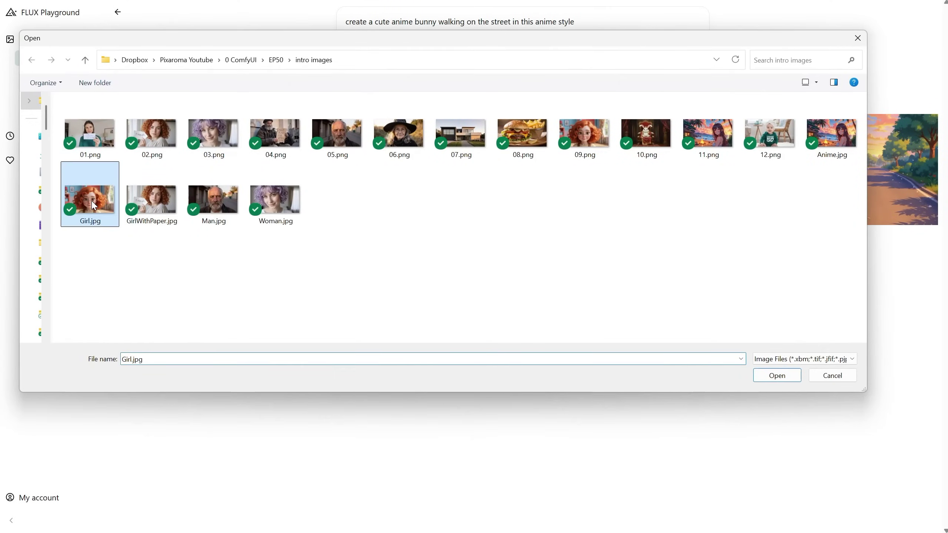
left_click_drag(396, 19, 410, 17)
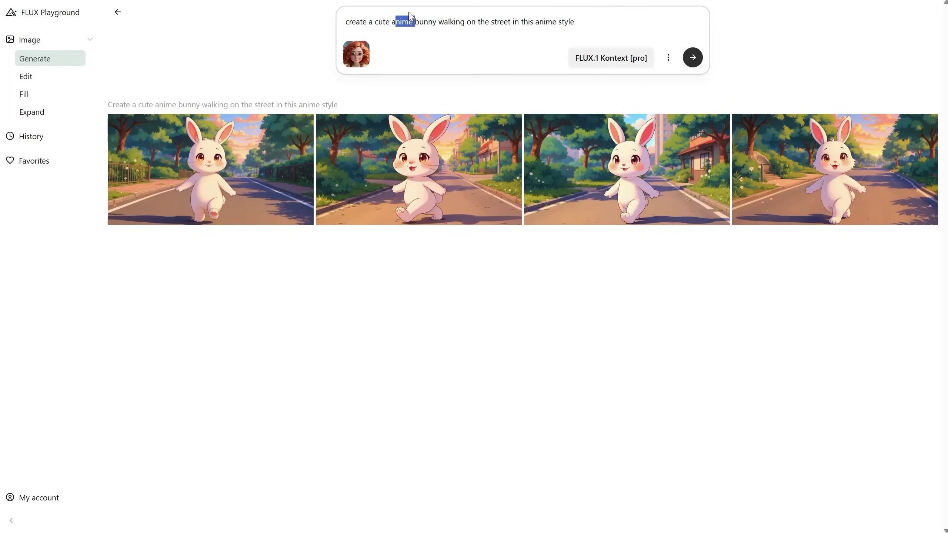
key("BackSpace")
key("BackSpace")
type("cartoon")
double_click(553, 22)
type("cartoon")
left_click(668, 57)
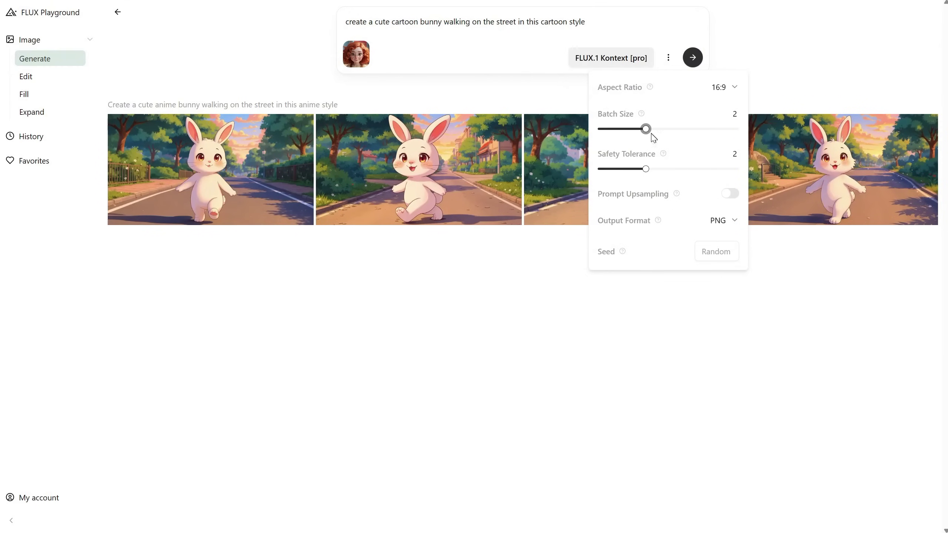
left_click(693, 57)
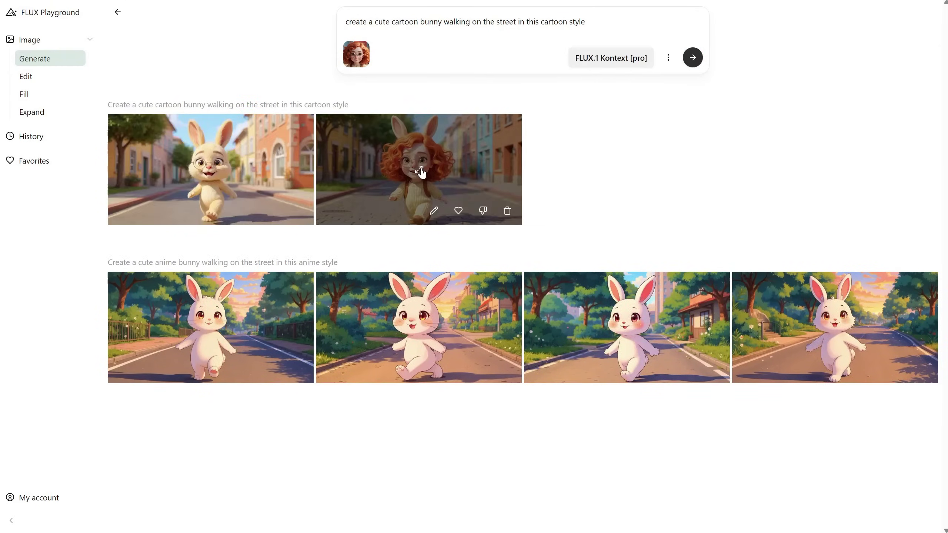
Review both cartoon bunny images in the lightbox and select the prompt for rewriting.
left_click(420, 171)
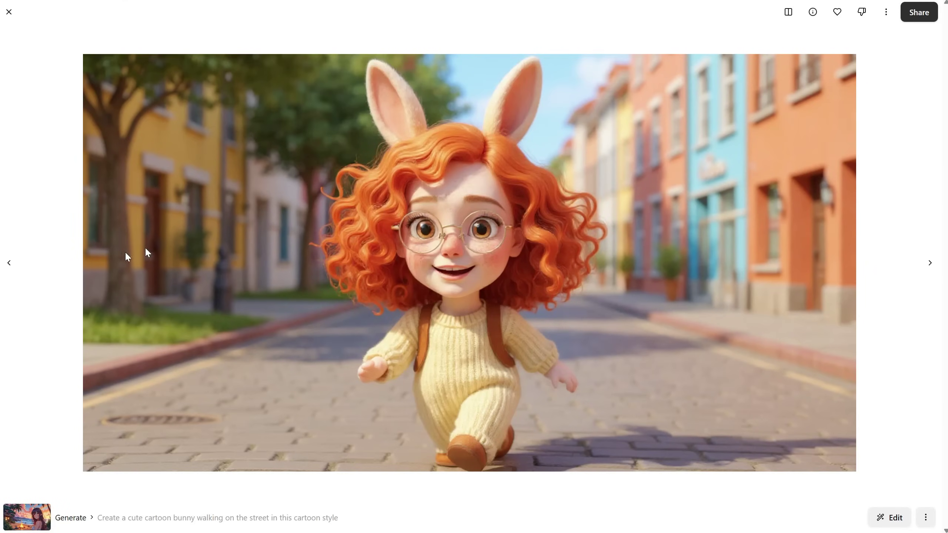
left_click(9, 263)
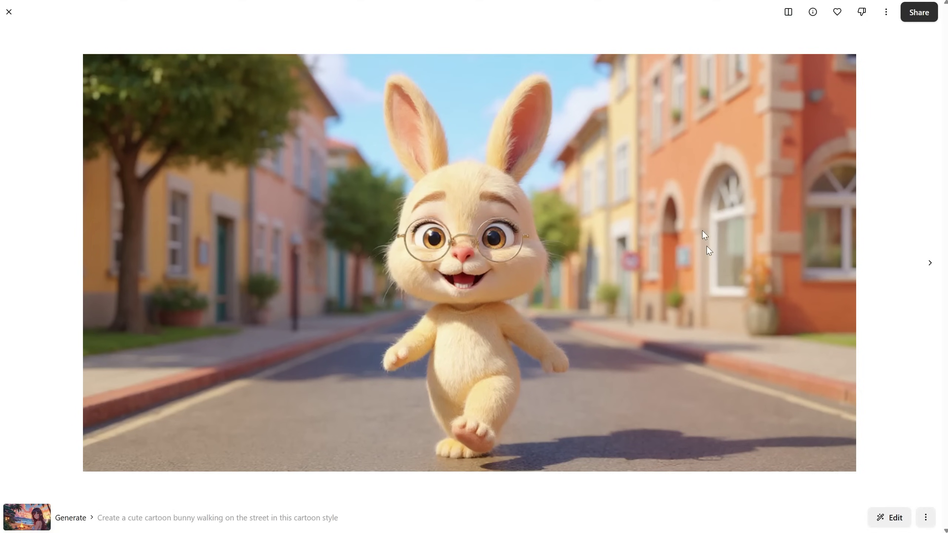
left_click(8, 12)
left_click_drag(587, 22, 316, 5)
Generate with the prompt 'i want a boy instead of the girl'.
type("i want a boy insteaf")
key("BackSpace")
type("d of the girl")
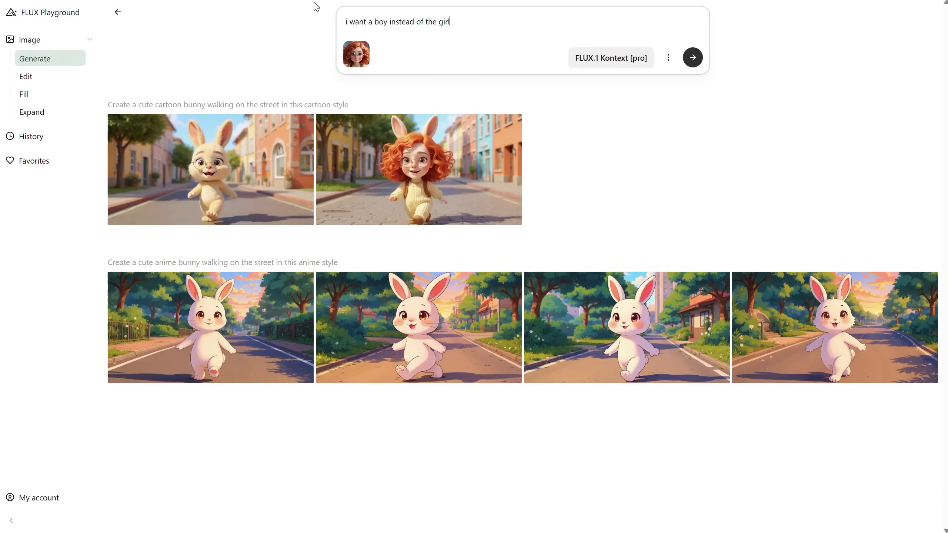
left_click(693, 60)
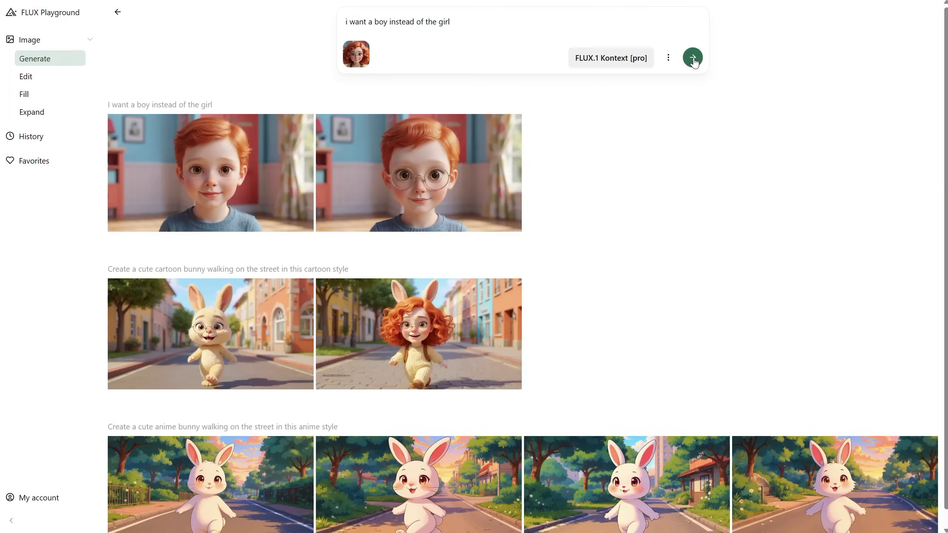
Open the red-haired boy wearing glasses and download that image.
left_click(211, 173)
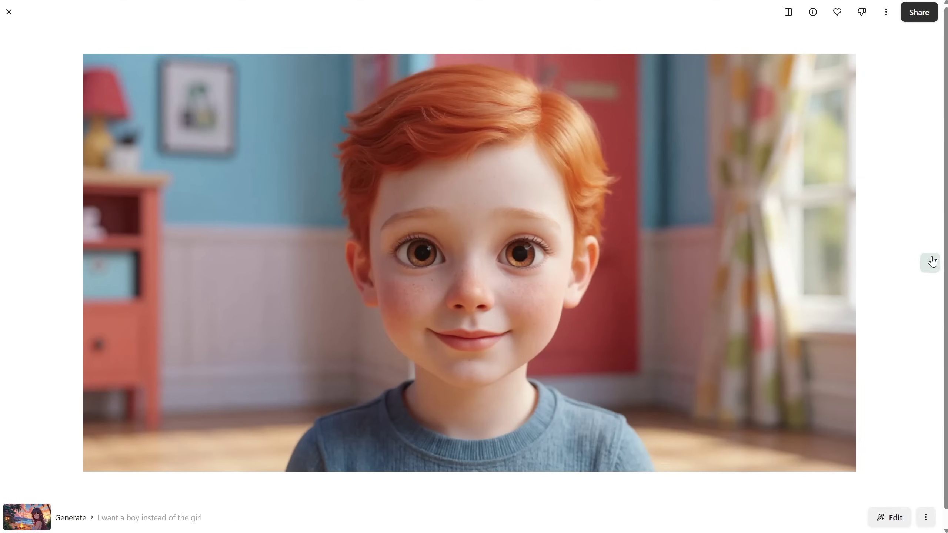
left_click(930, 264)
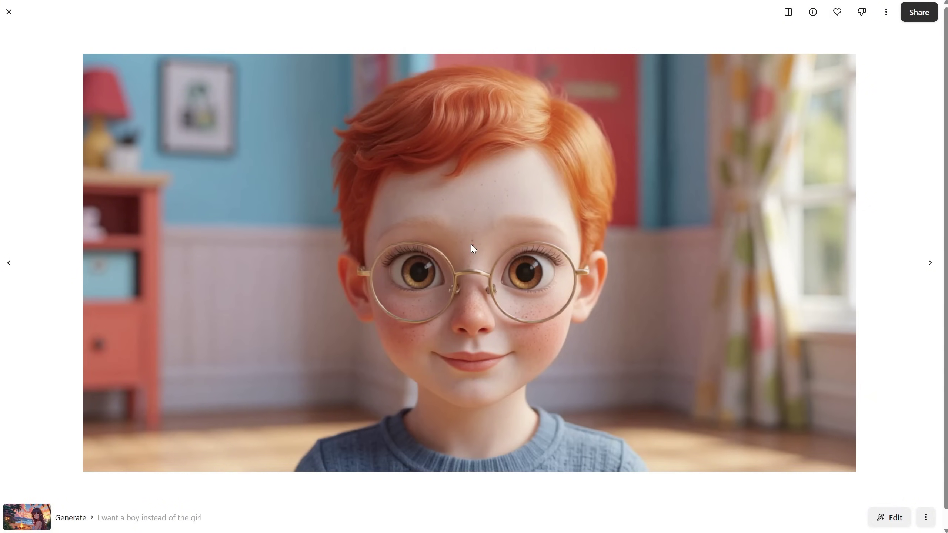
right_click(544, 220)
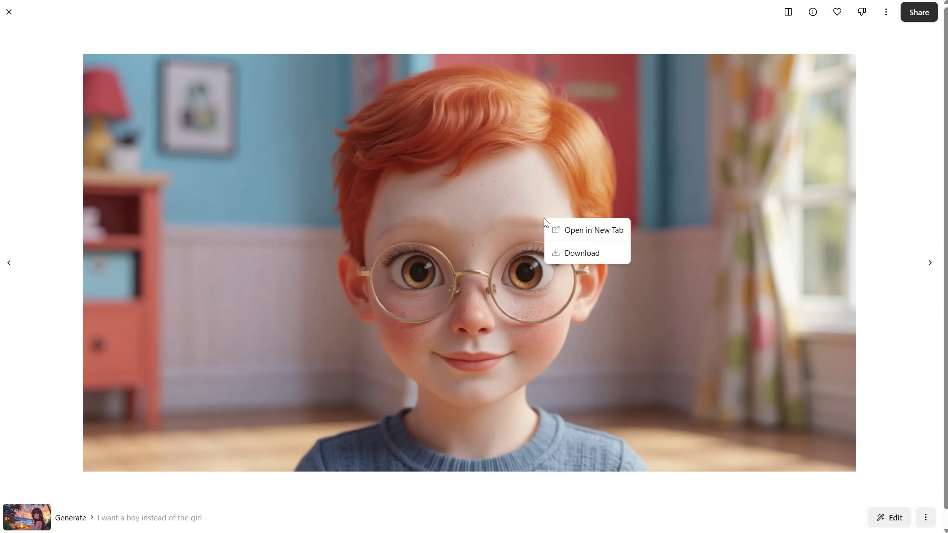
left_click(576, 253)
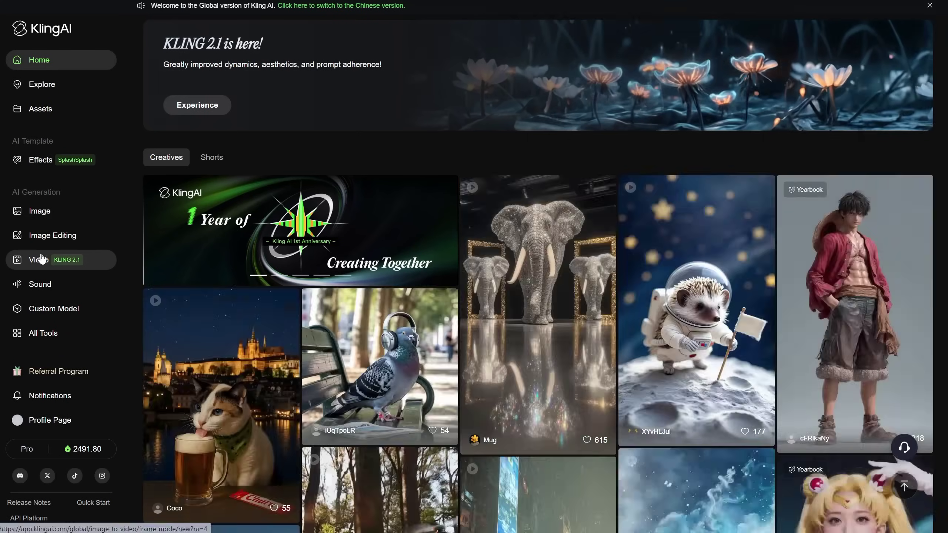
left_click(42, 259)
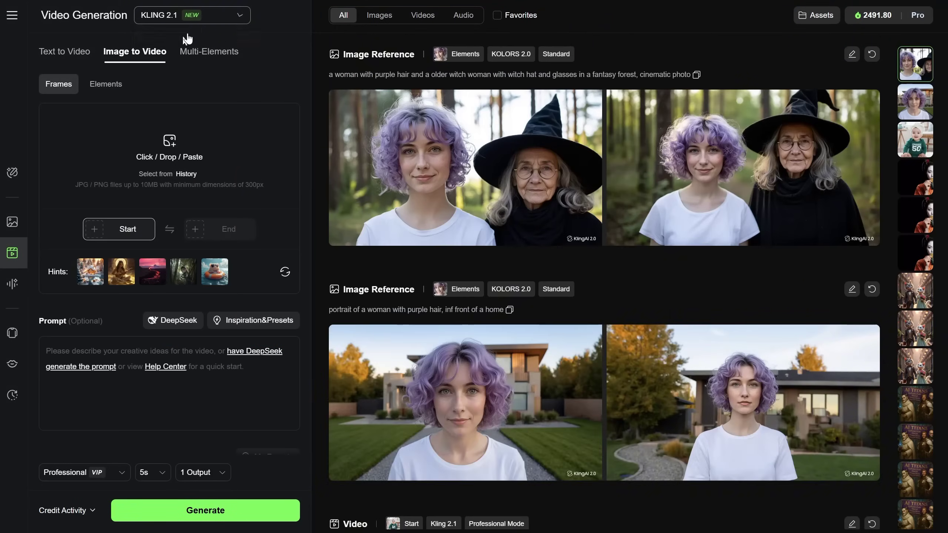
Generate a Kling video from boy.png with the camera-follows-subject preset and 'the boy moves around, and smile to the camera'.
left_click(141, 157)
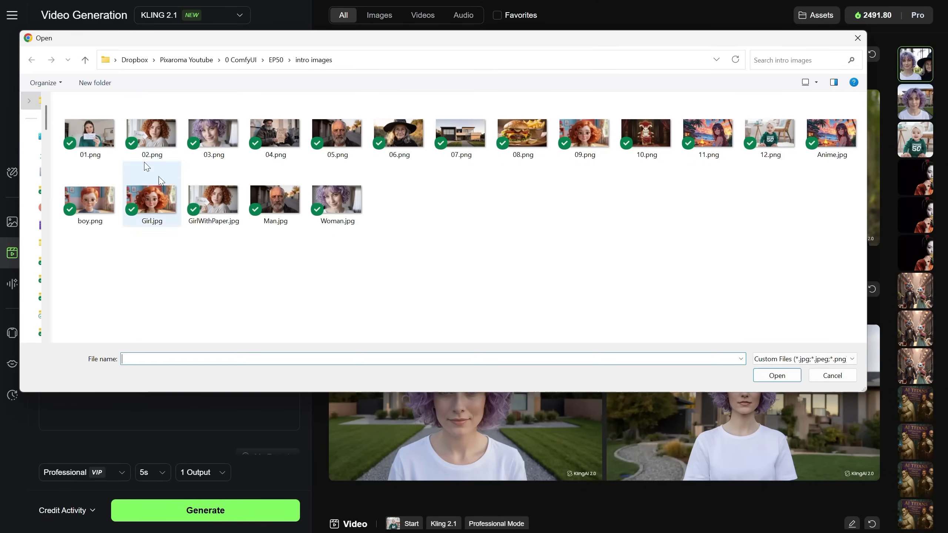
double_click(89, 210)
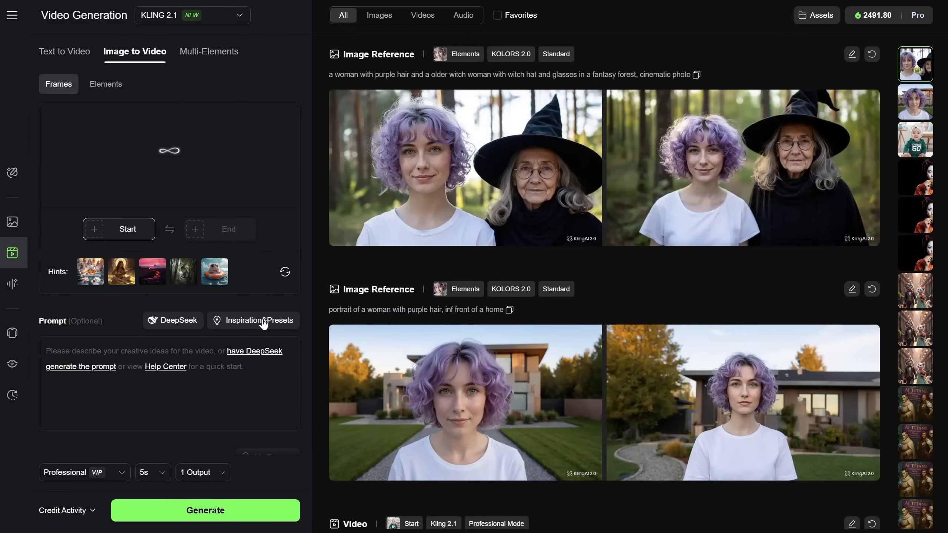
left_click(263, 322)
left_click(377, 160)
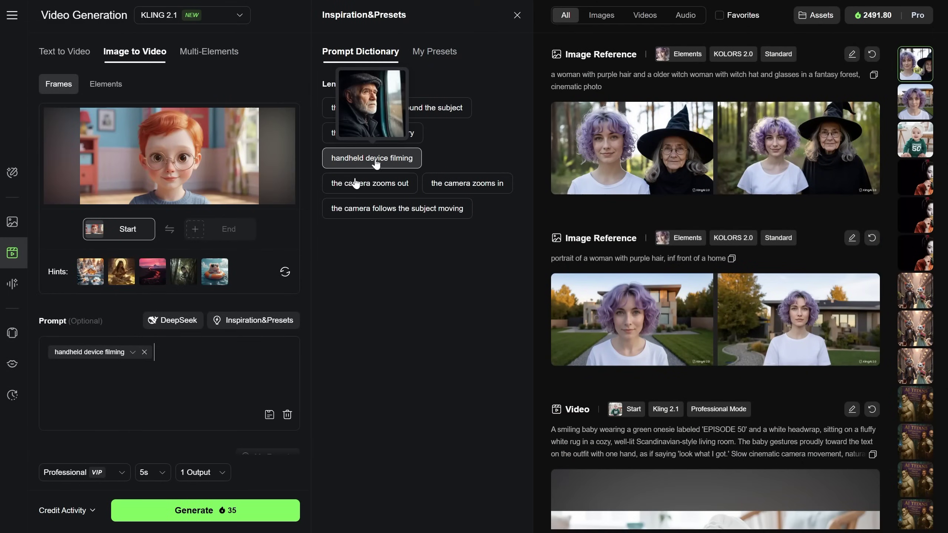
left_click(92, 352)
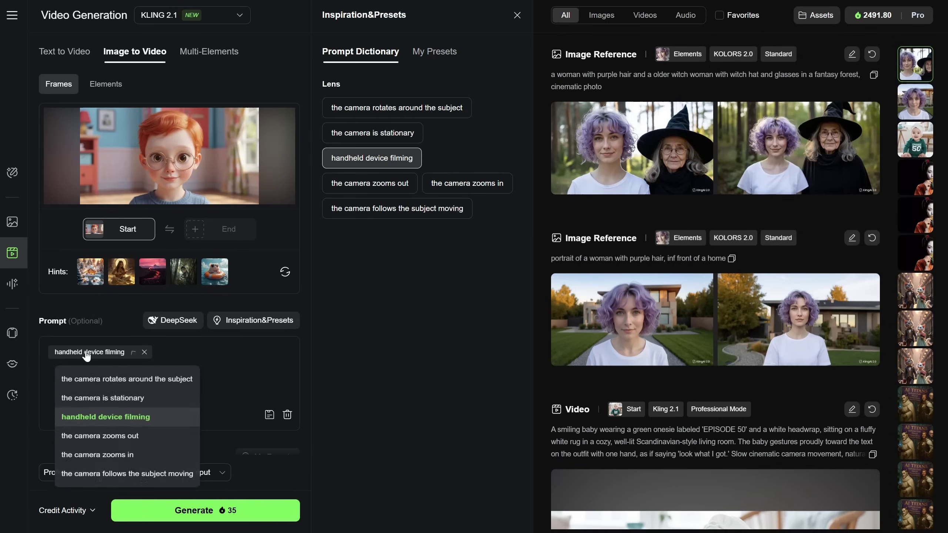
left_click(137, 479)
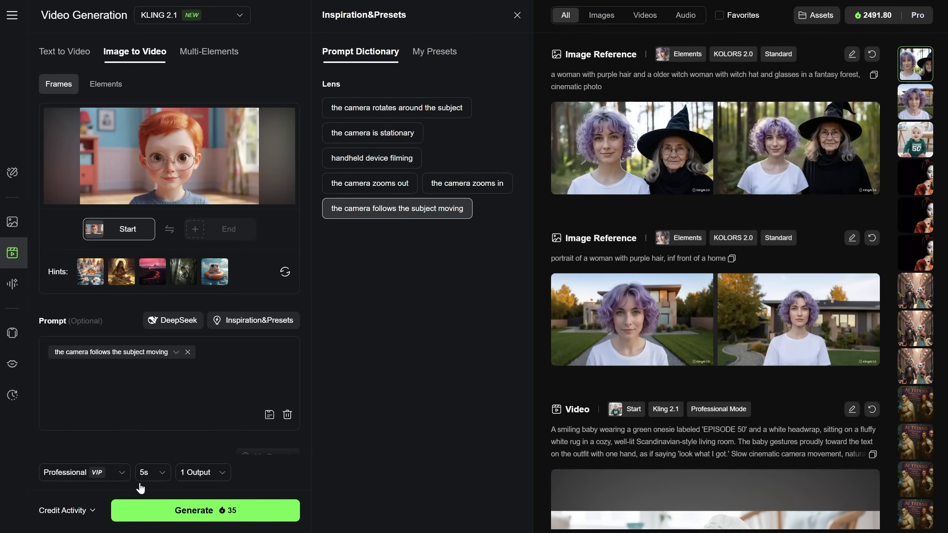
type("the boy moves around, and smile to the camera")
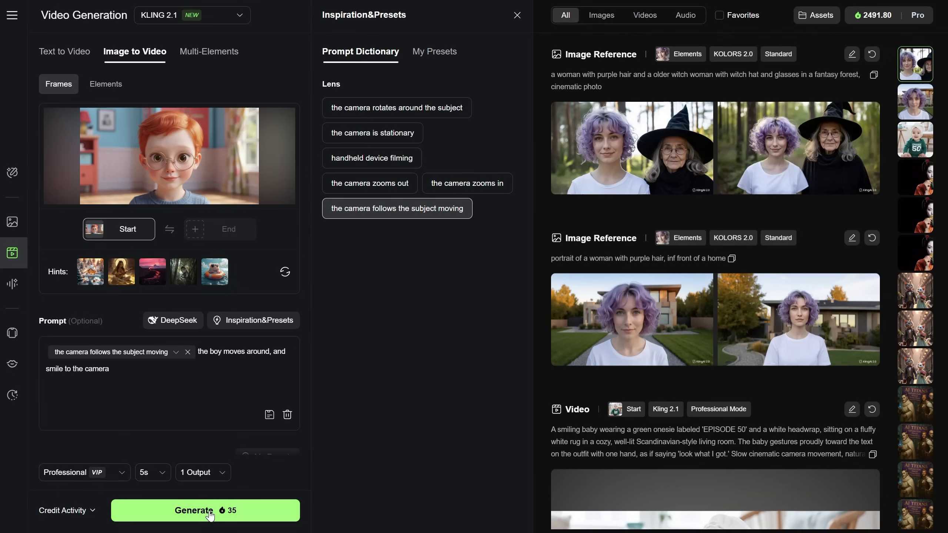
left_click(210, 512)
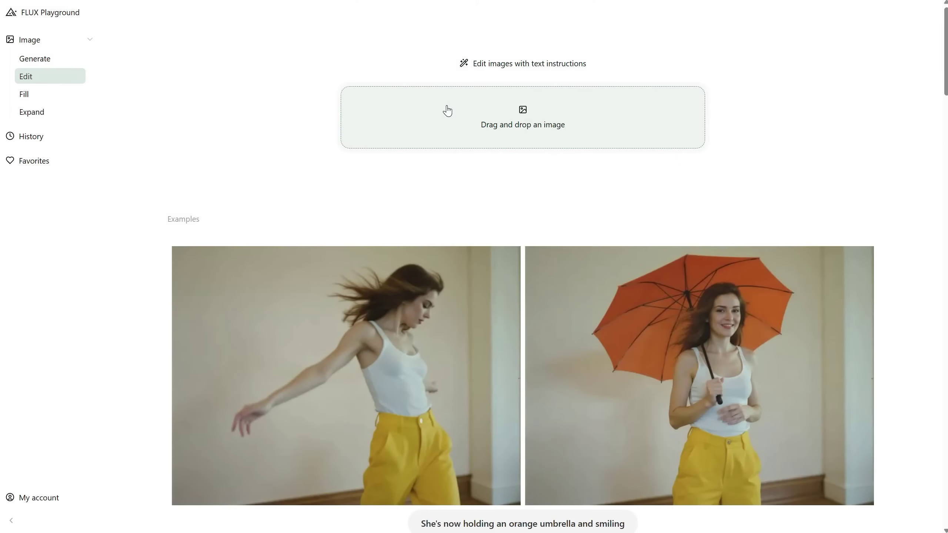
Edit Man.jpg so he holds a cardboard sign saying FLUX, looking homeless, and review the results.
left_click(447, 110)
left_click(276, 210)
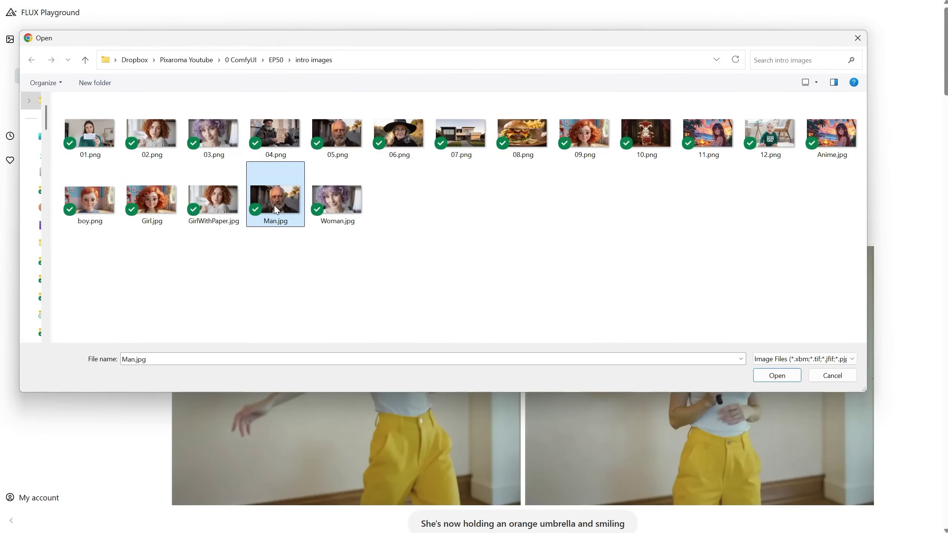
double_click(276, 210)
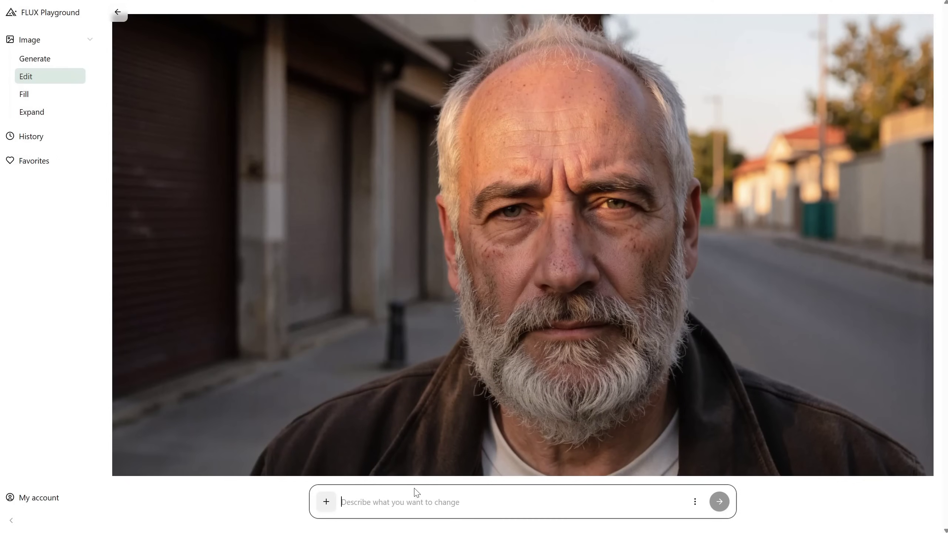
type("this man holding a cardboard sign that says FLUX in caps letters, homeless")
left_click(695, 502)
key("Return")
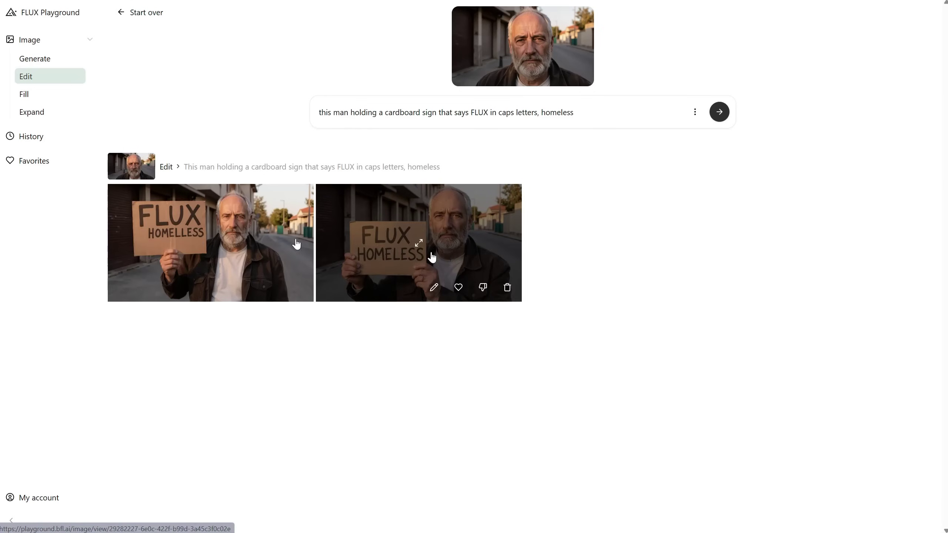
left_click(239, 241)
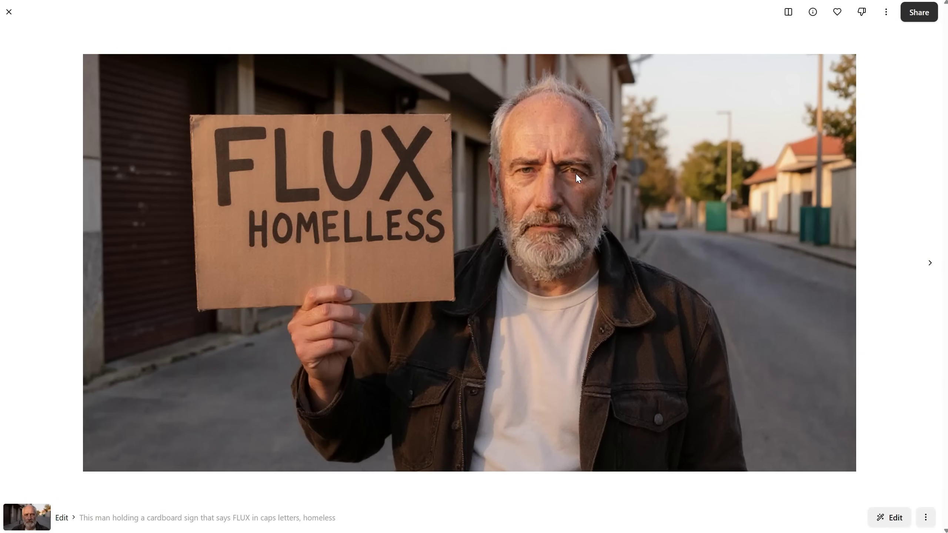
key("Right")
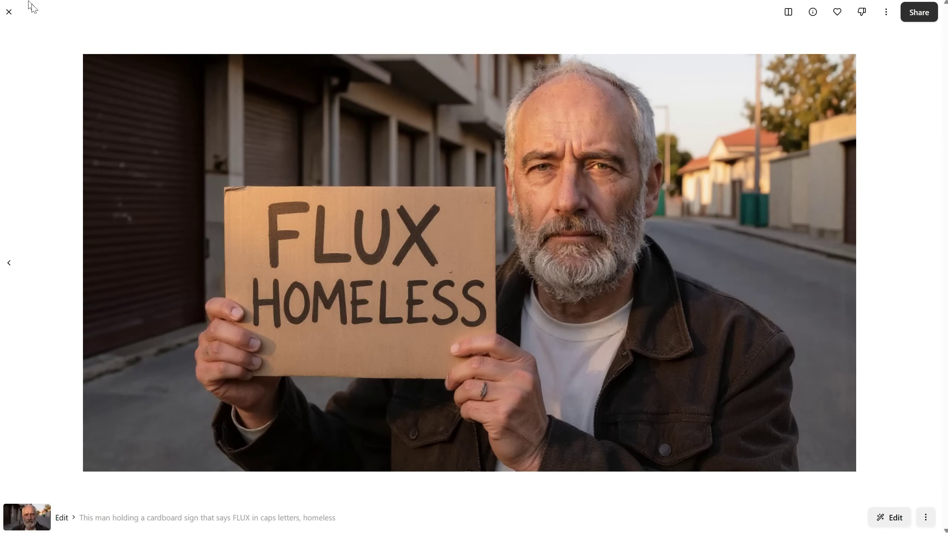
left_click(9, 12)
Revise the prompt to a sign with the word "FLUX" and 'looks like homeless', then regenerate.
left_click(543, 111)
type("looks like")
left_click(469, 111)
type("\"")
left_click(493, 101)
type("\"")
key("Left")
key("Left")
key("Left")
key("Left")
key("Left")
key("Left")
type("the word")
left_click(719, 112)
Browse the revised cardboard-sign results in the viewer.
left_click(381, 230)
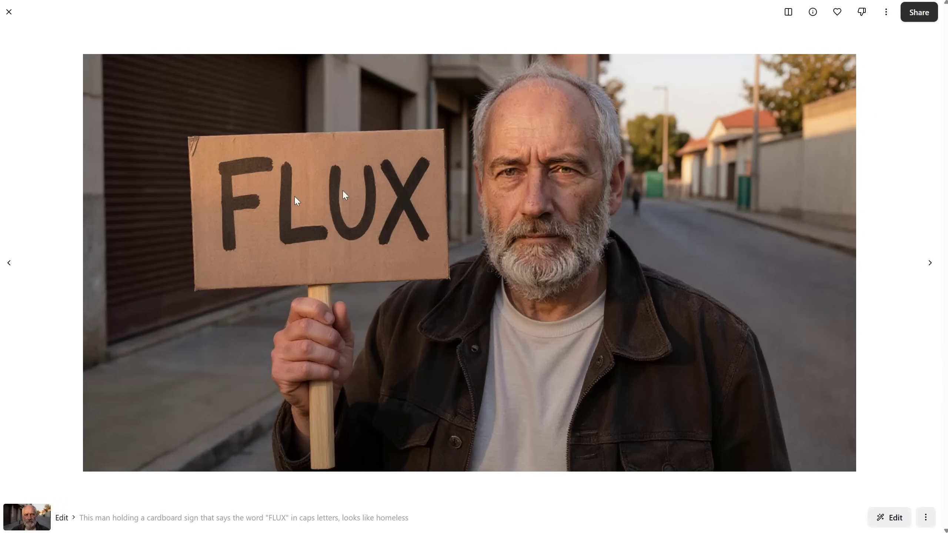
left_click(10, 264)
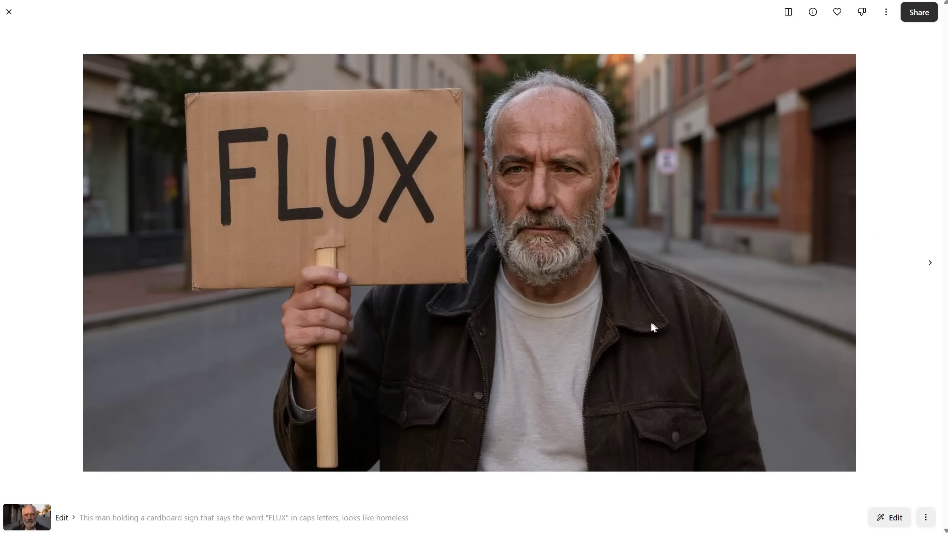
left_click(930, 263)
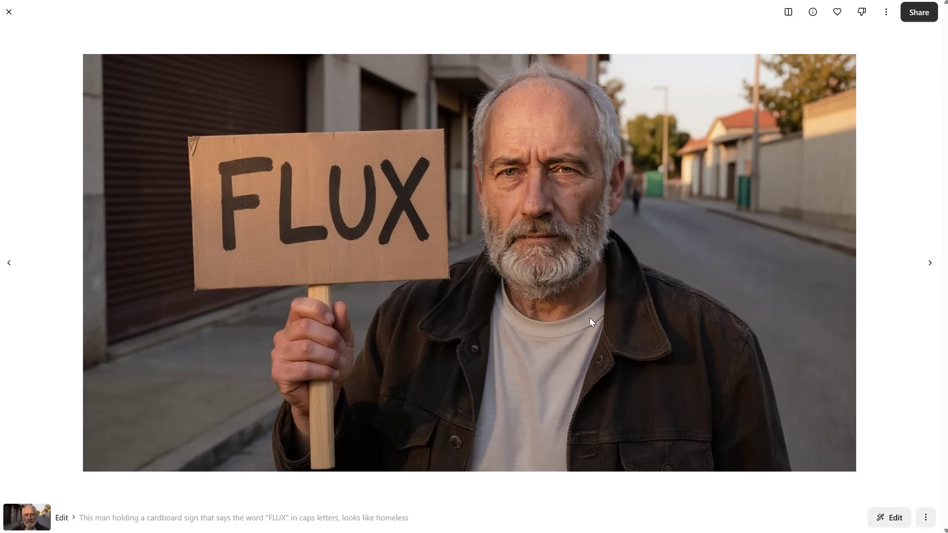
key("Escape")
Generate and review 'side view of this man' portraits.
type("side view of this man")
left_click(720, 112)
left_click(216, 229)
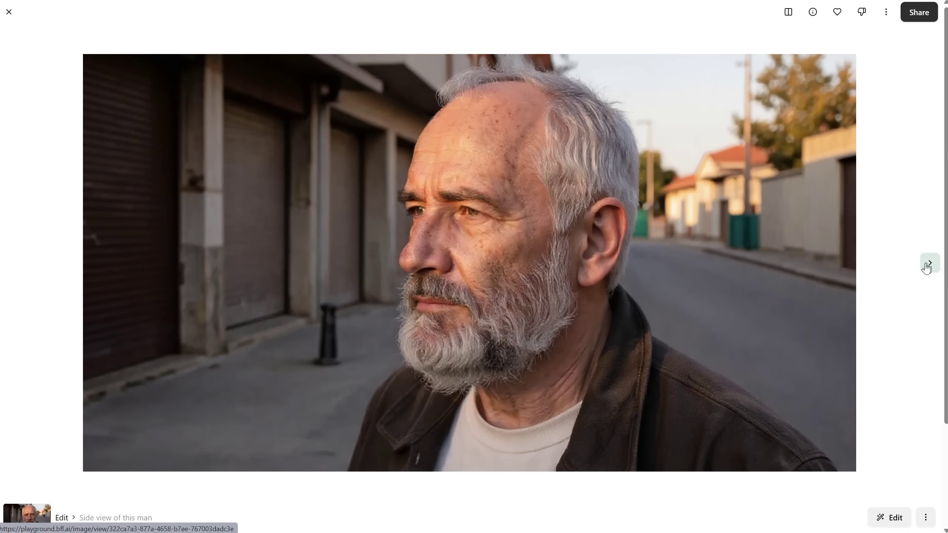
left_click(929, 265)
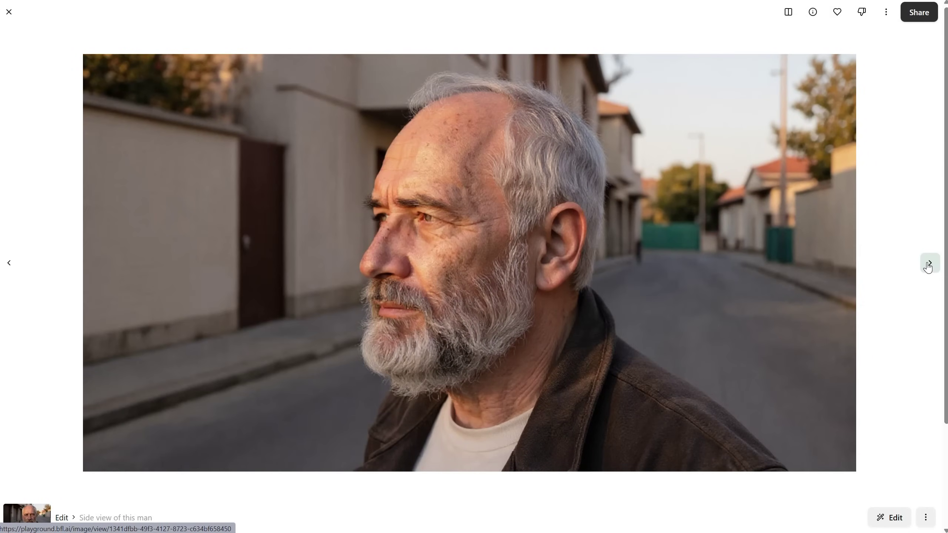
left_click(9, 11)
left_click(31, 61)
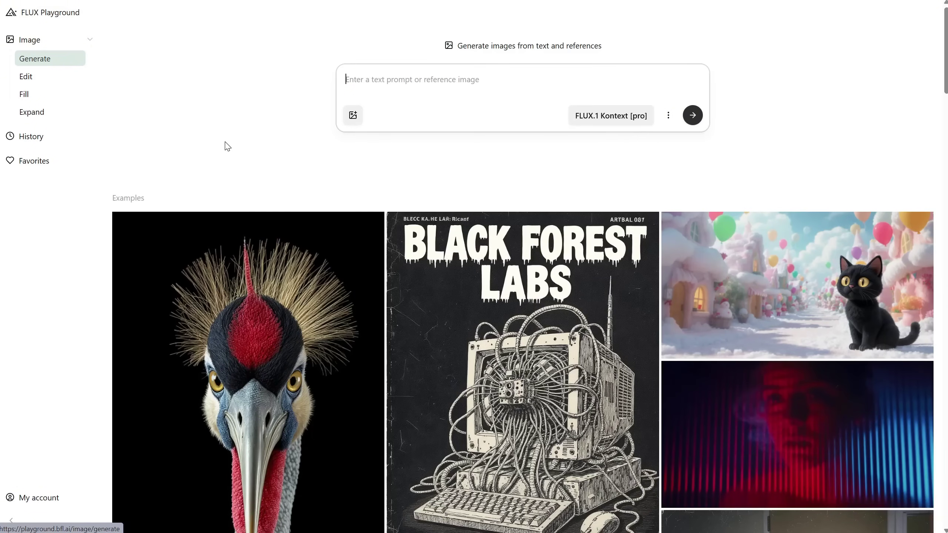
Generate and browse 'portrait of a woman smiling to the camera, taking a selfie on the beach'.
left_click(407, 86)
type("portrait of a woman ")
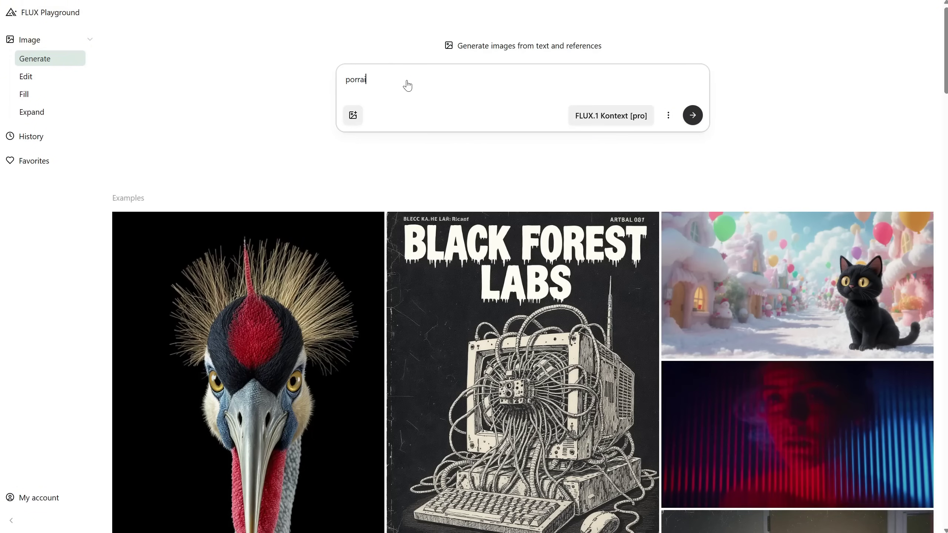
type("smiling to ")
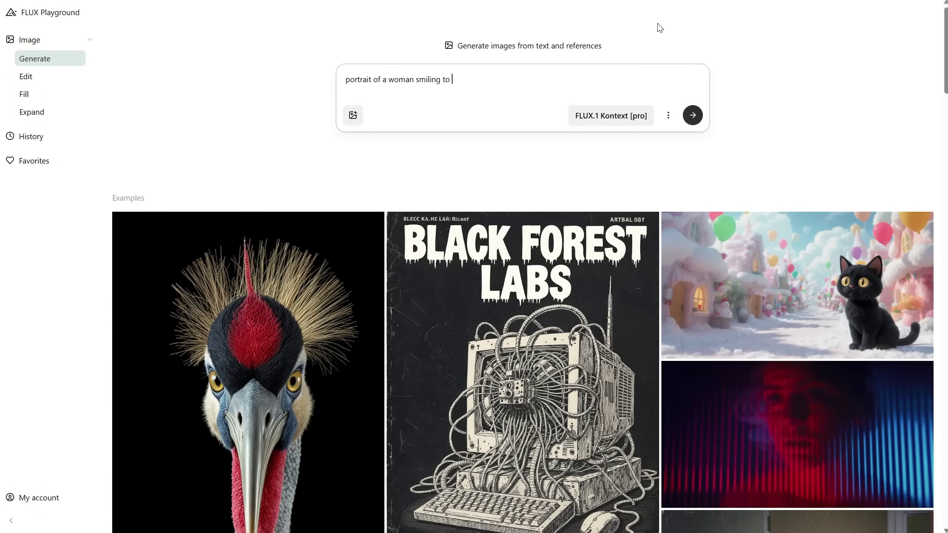
type("the camera, taking a selfie on the beach")
key("Return")
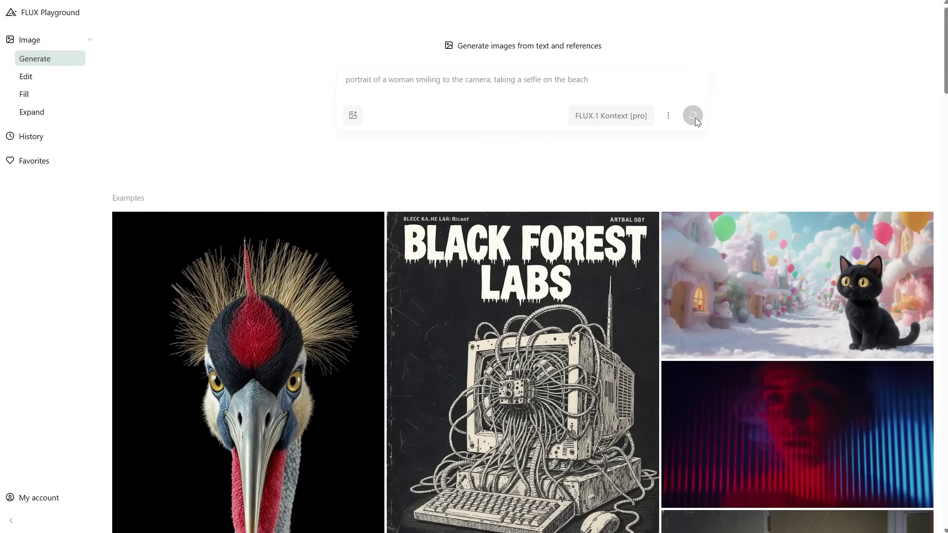
left_click(774, 154)
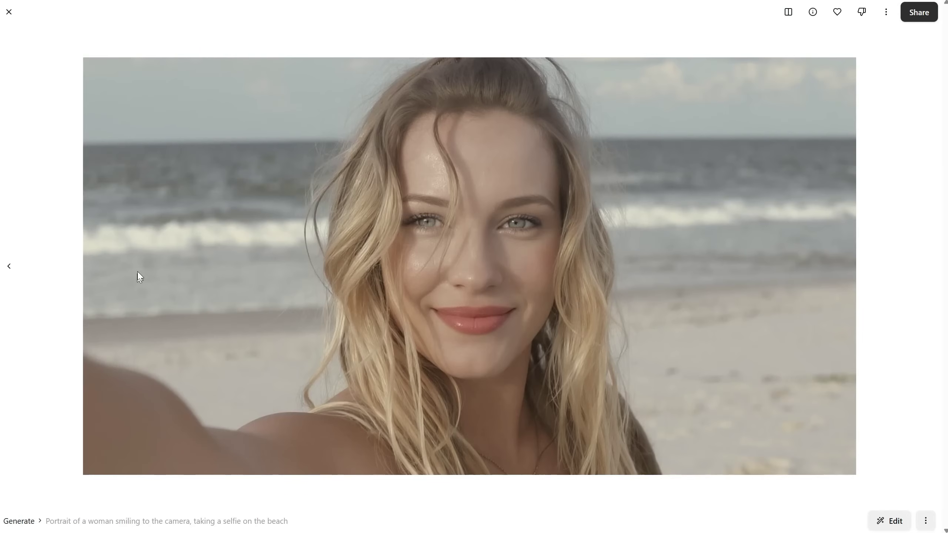
left_click(8, 267)
left_click(9, 267)
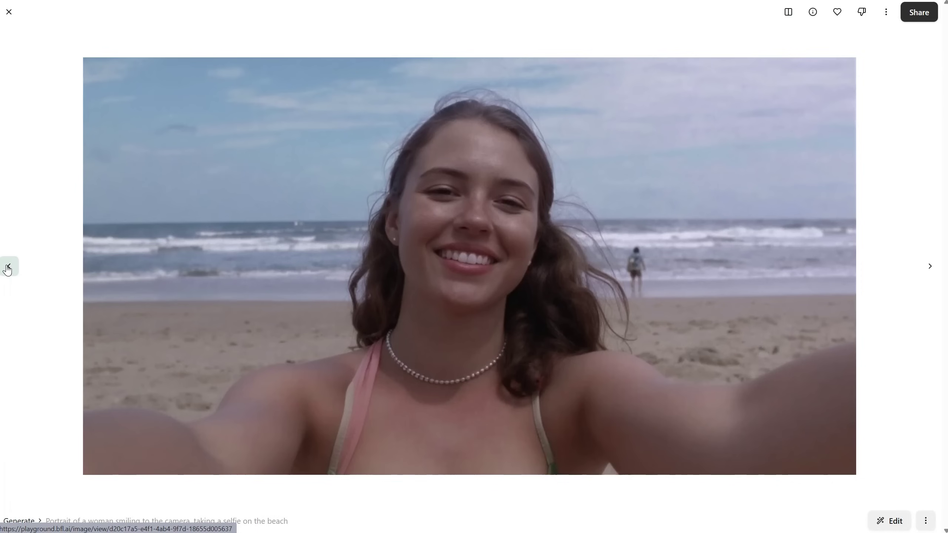
left_click(8, 268)
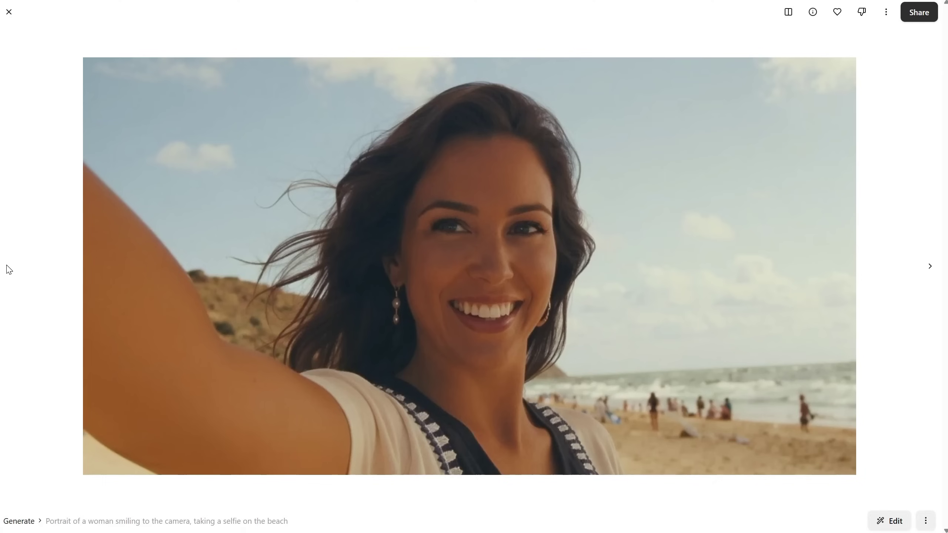
left_click(9, 12)
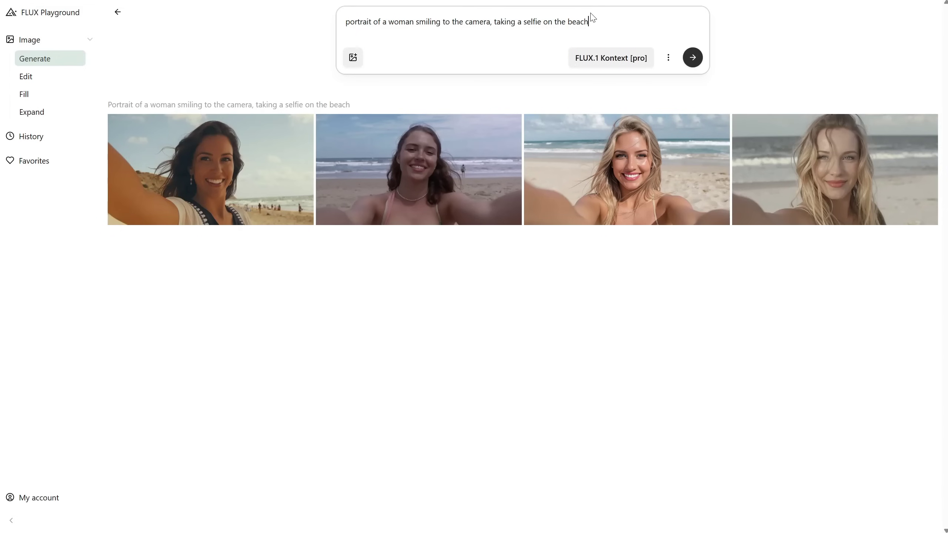
Append 'morning light, exotic island, palm tree behind', regenerate, browse results, and bring up download options.
type(", morning light, exotic island, palm tree behind")
key("Return")
left_click(243, 153)
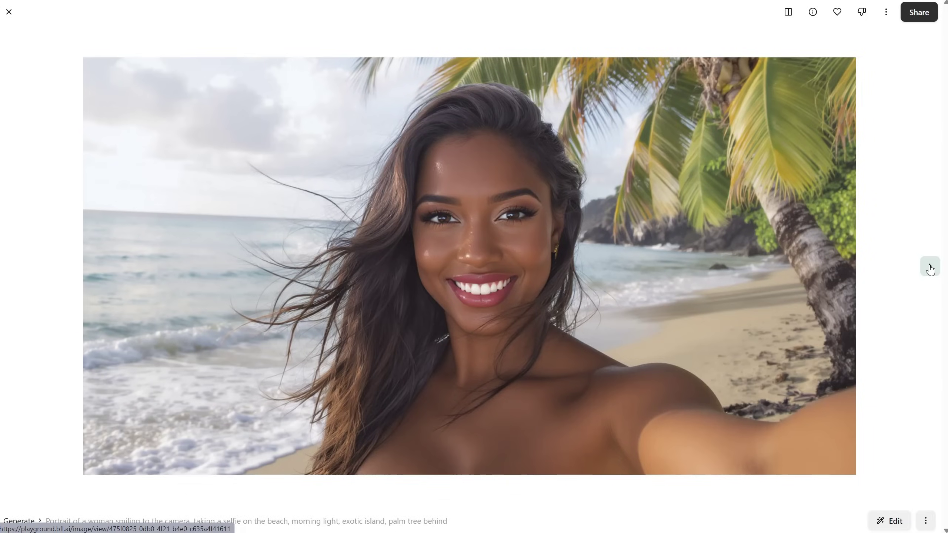
left_click(930, 267)
left_click(930, 267)
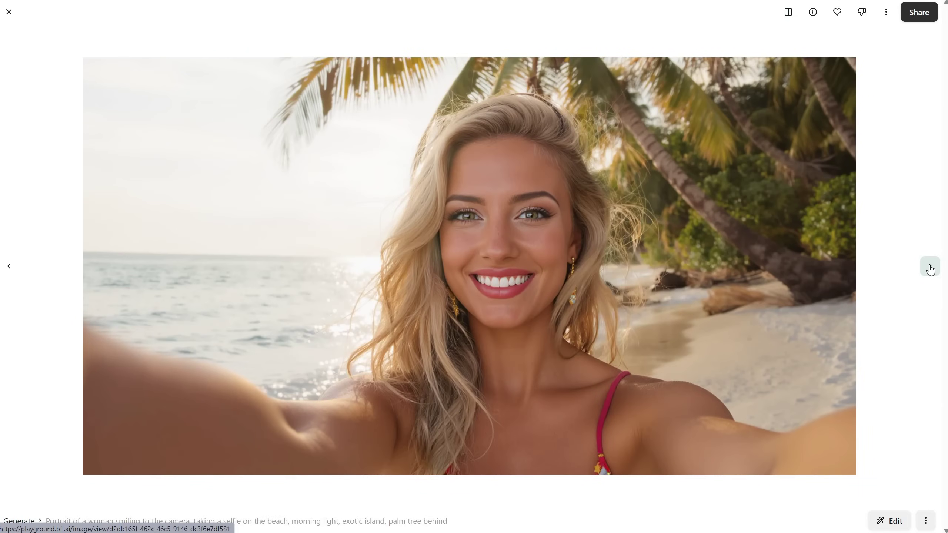
left_click(930, 266)
left_click(930, 267)
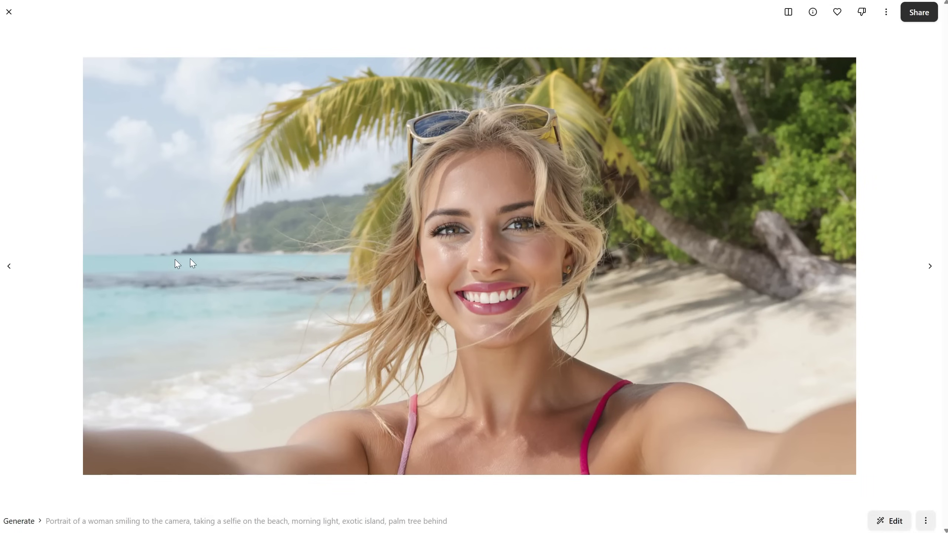
left_click(886, 12)
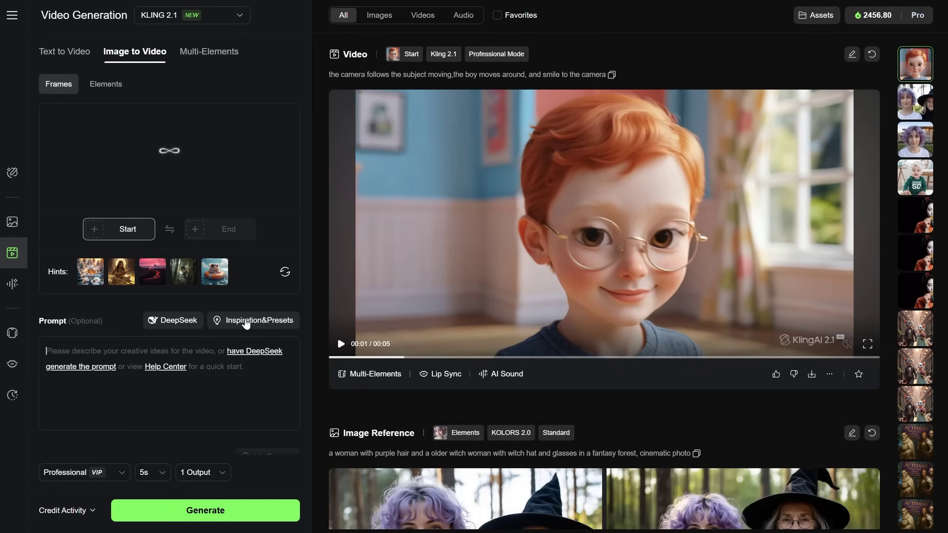
Generate a Kling video with the camera-follows-subject preset and 'woman taking selfie video, on a exotic beach, windy, happy'.
left_click(243, 320)
left_click(385, 209)
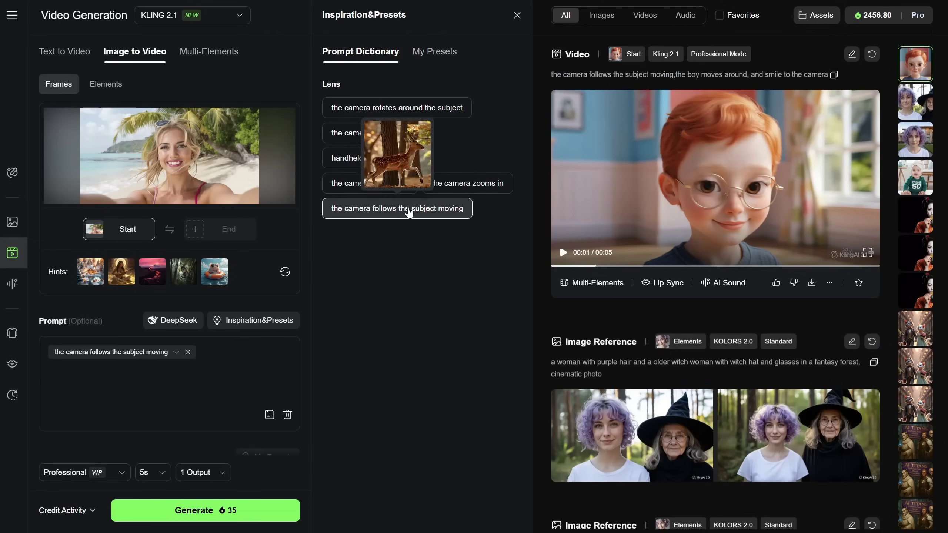
type("woman taking self")
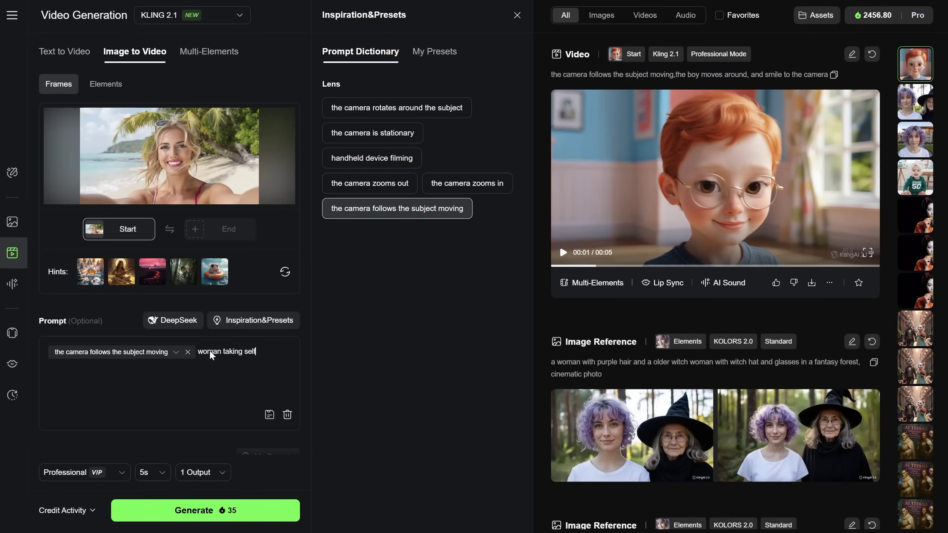
type("ie video, on a exotic beach, windy, happy")
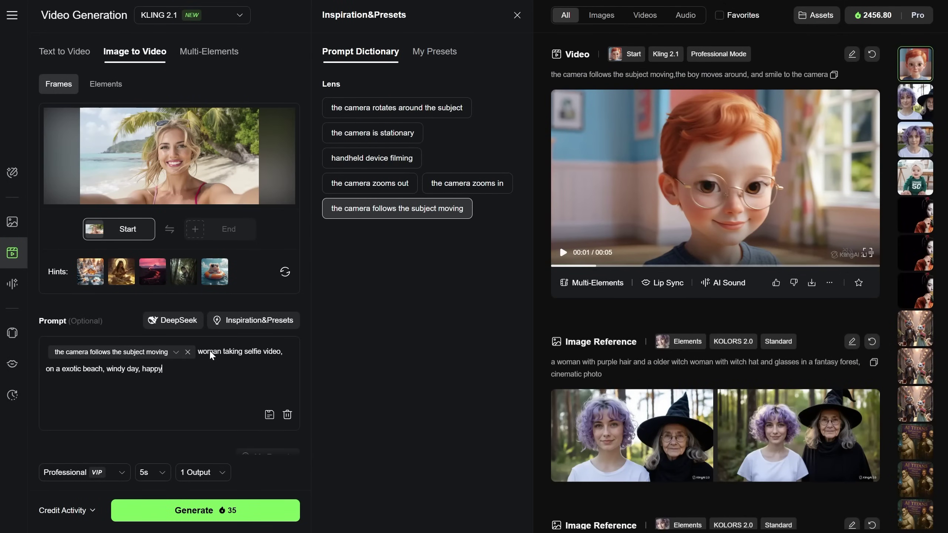
left_click(205, 510)
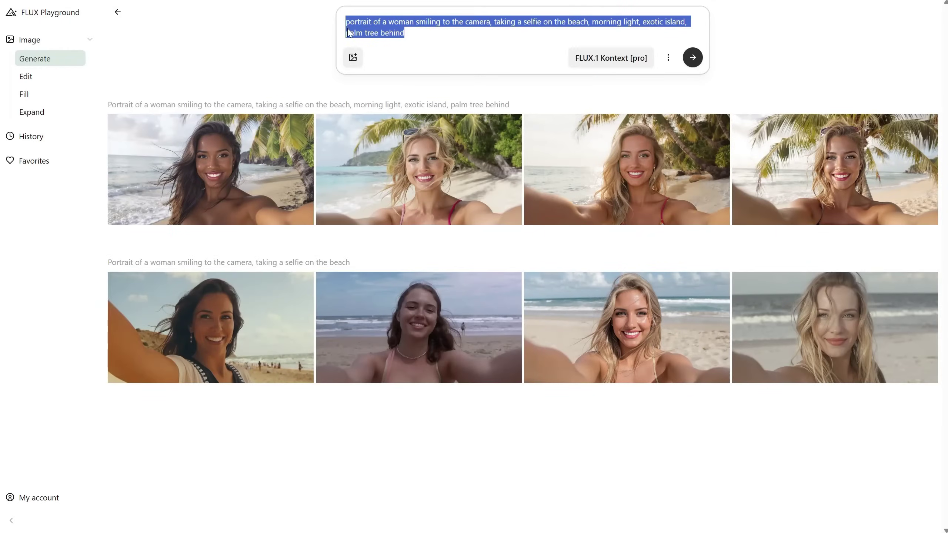
Attach Woman.jpg and generate 'turn this image into a pencil drawing, accurate'.
left_click(352, 57)
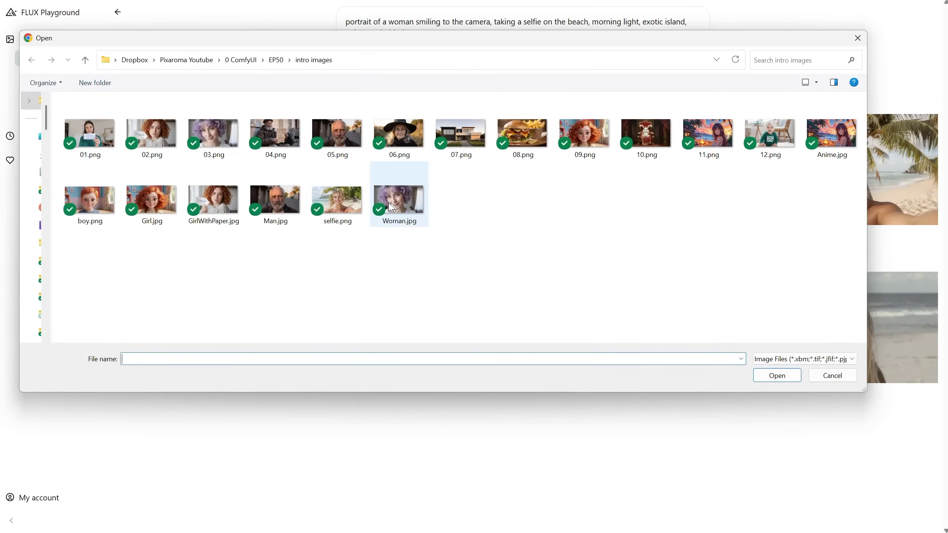
double_click(399, 215)
left_click_drag(605, 23, 345, 22)
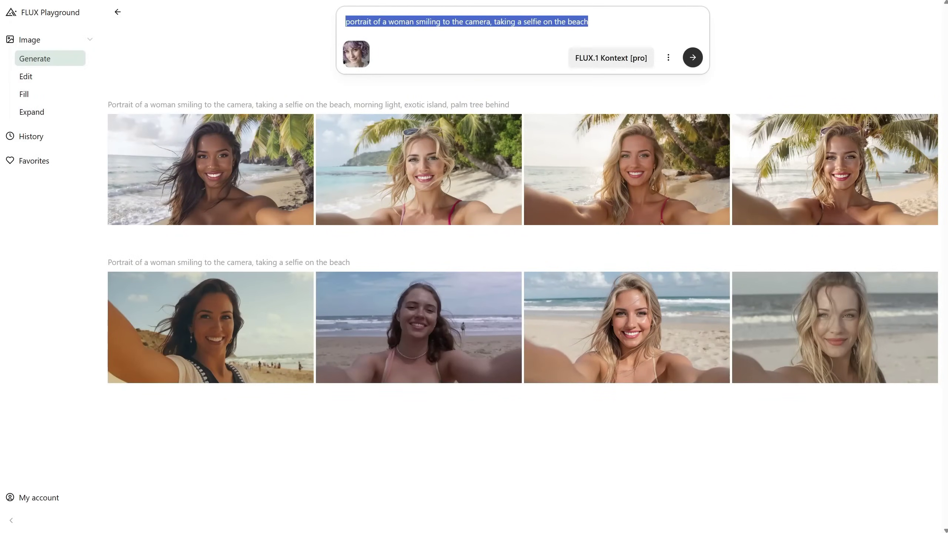
type("turn this image into a pencil drawing, accurate")
left_click(692, 58)
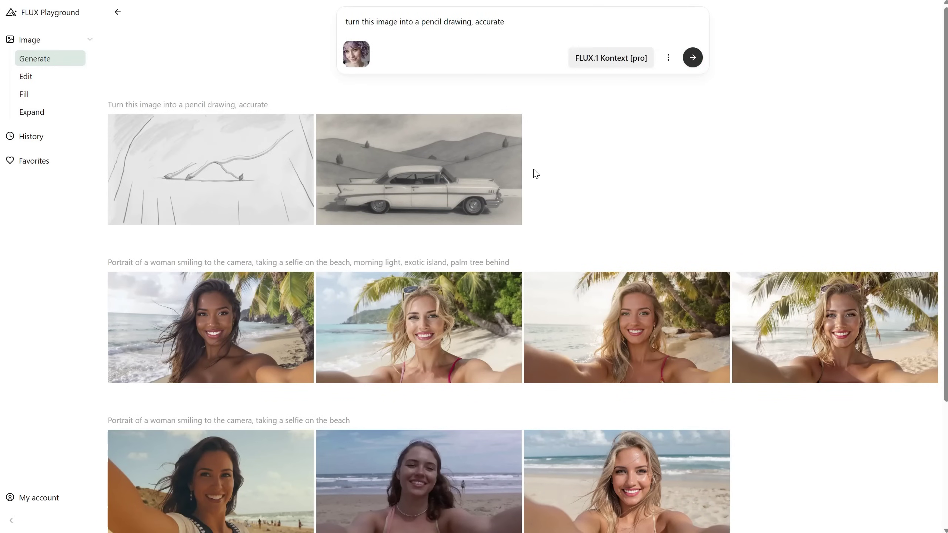
Change 'image' to 'woman', regenerate, compare a sketch with the original, then request a painting.
double_click(380, 20)
type("woman")
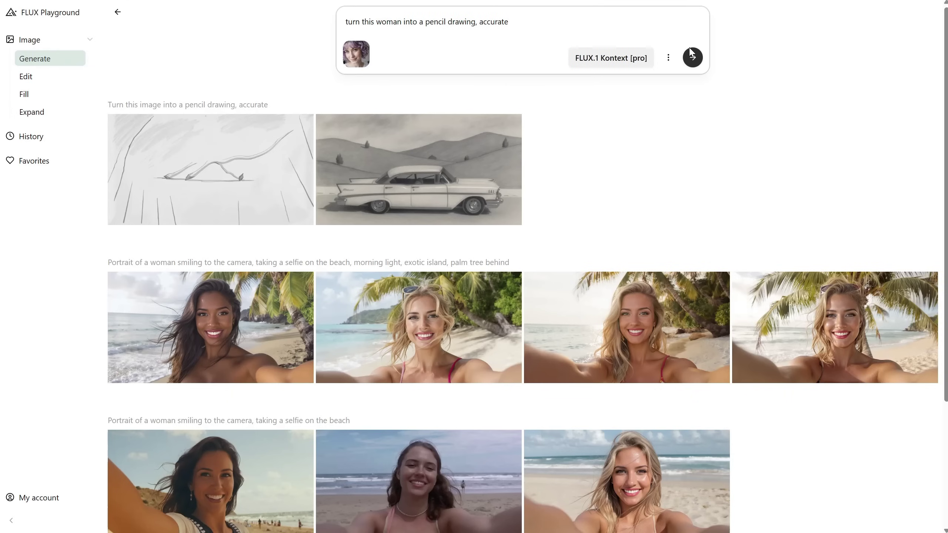
left_click(693, 59)
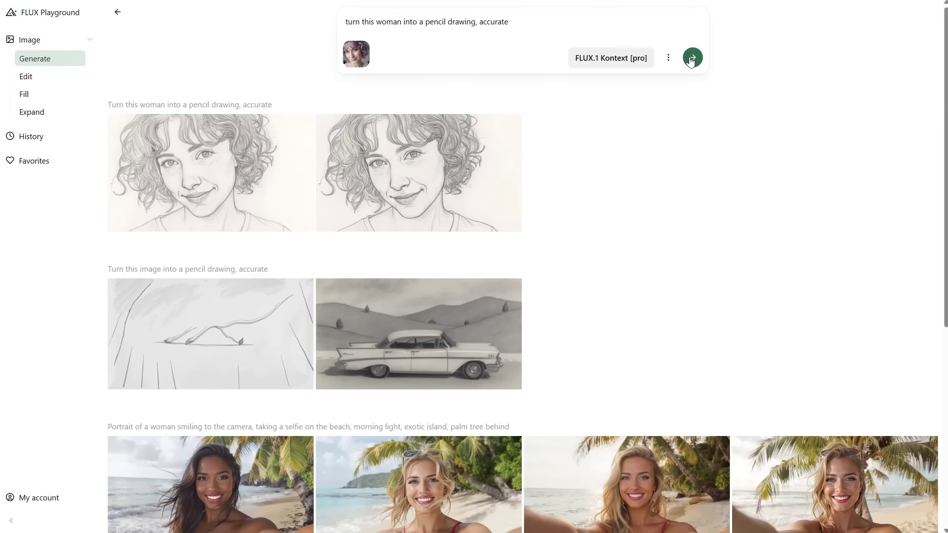
left_click(429, 168)
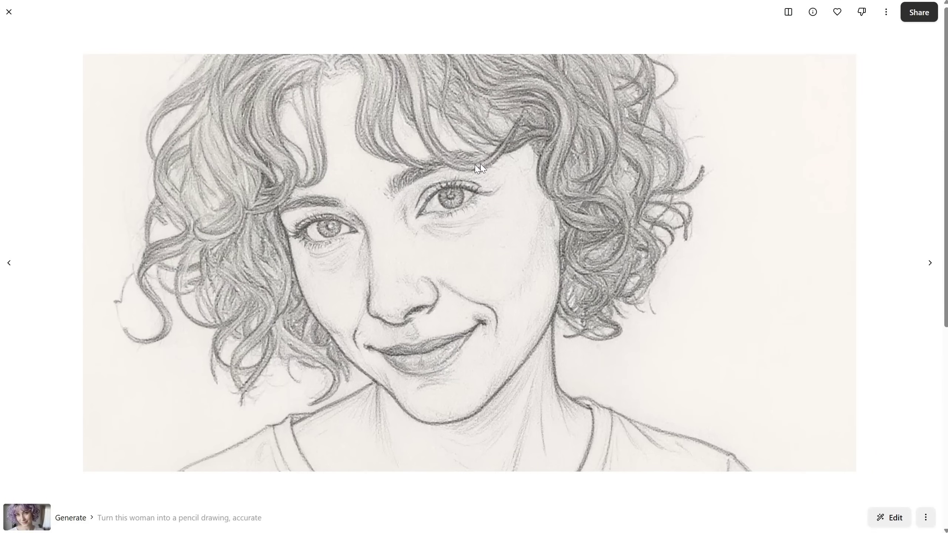
left_click(788, 13)
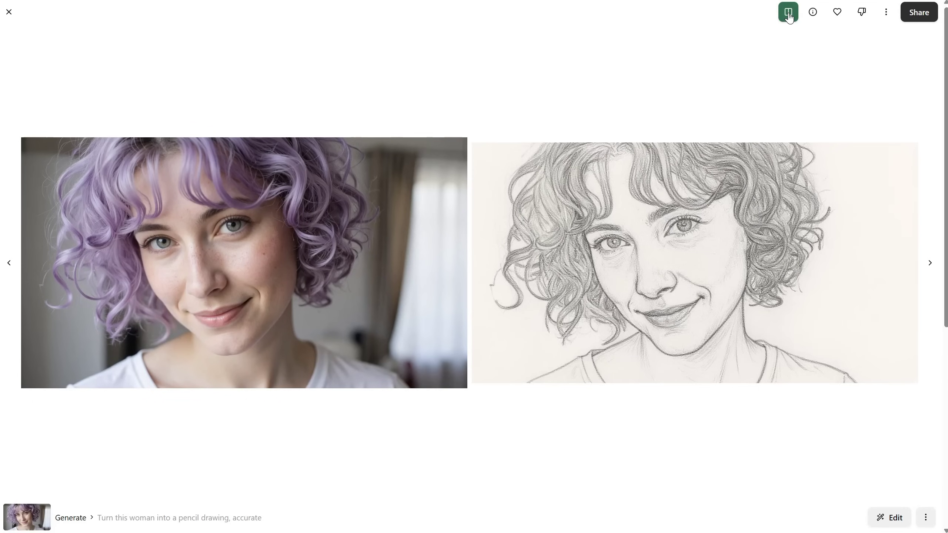
left_click(788, 13)
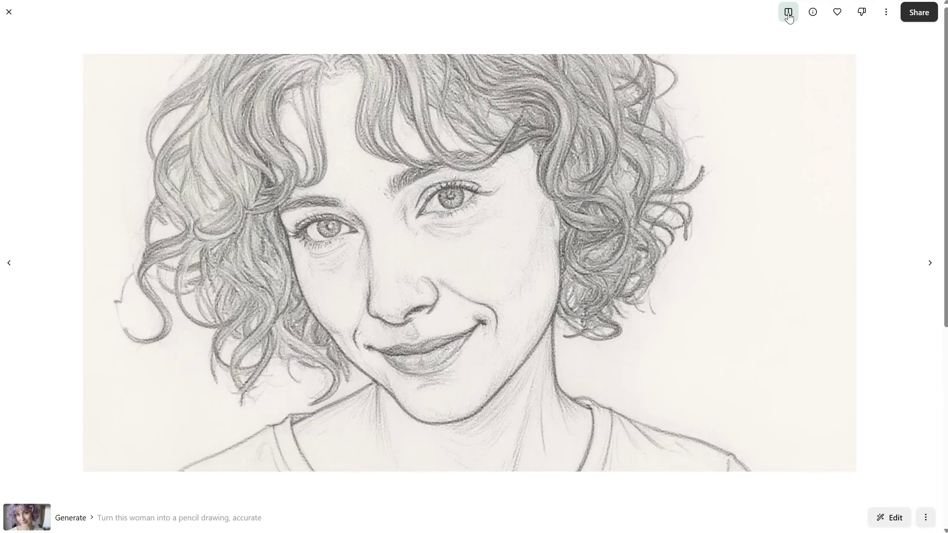
type("painting")
left_click(692, 58)
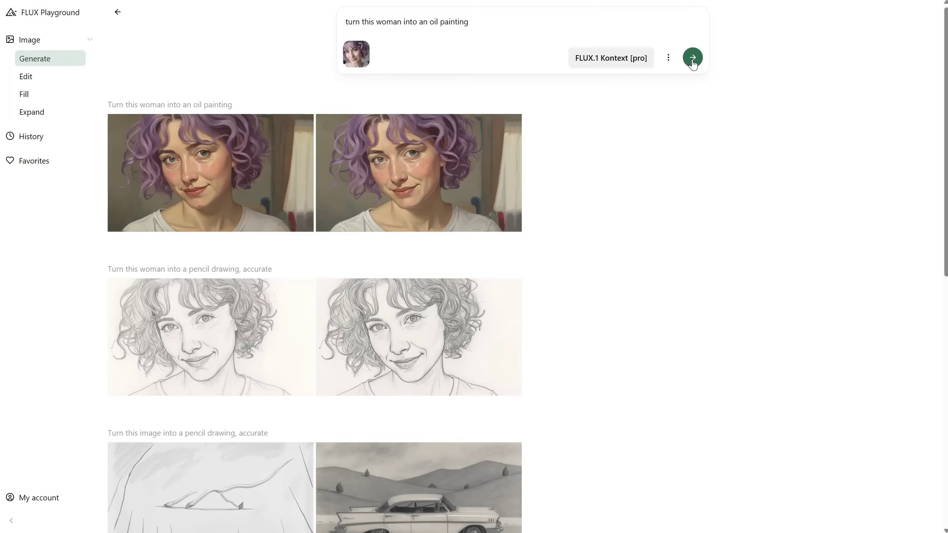
Append ', keep it consistent and accurate' to the oil painting prompt, regenerate, and review.
left_click(423, 176)
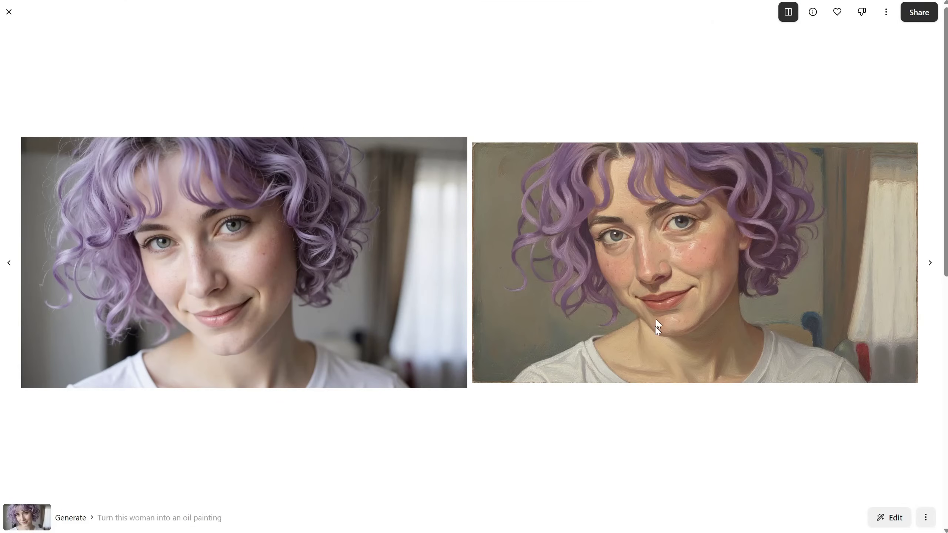
left_click(9, 12)
left_click(484, 23)
type(", keep it consistent and accurate")
key("Return")
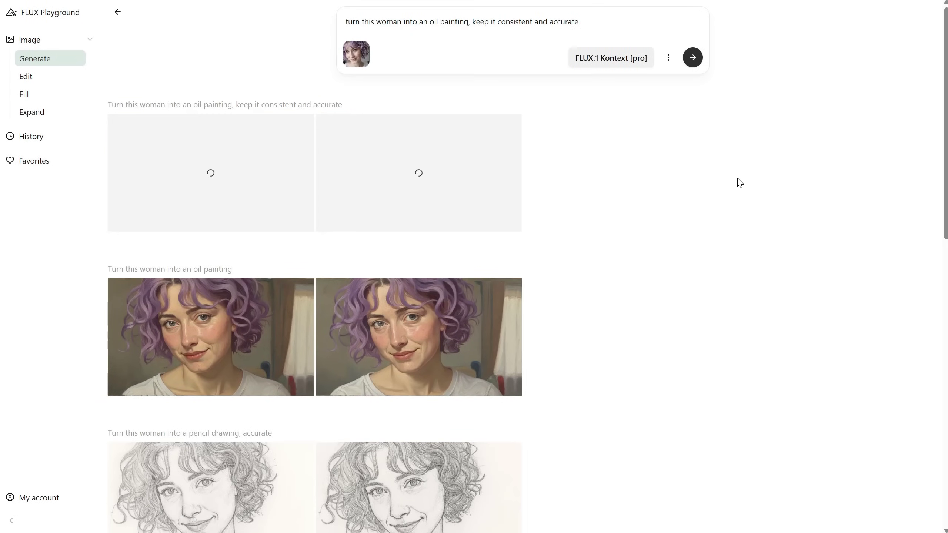
left_click(511, 153)
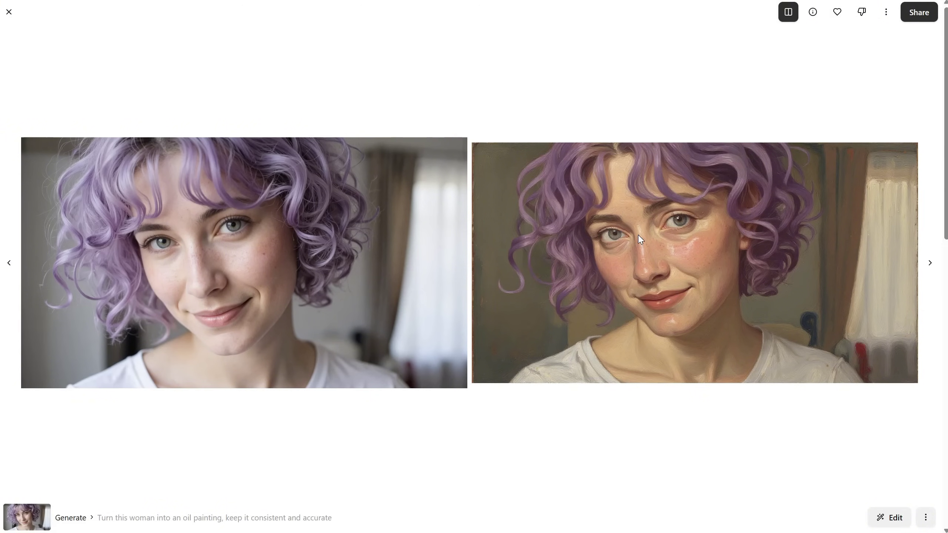
left_click(9, 12)
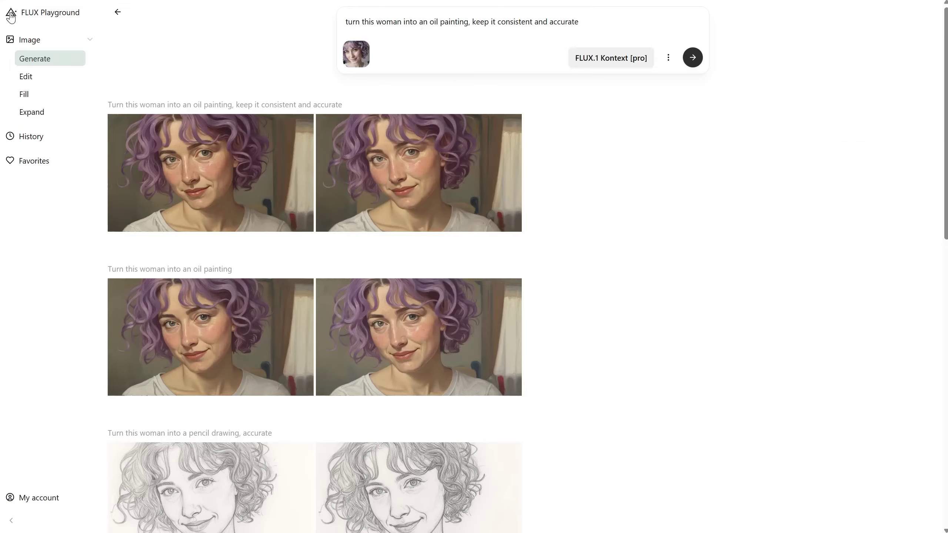
Replace the style with 'a watercolor painting', generate, and review the watercolor result.
left_click_drag(418, 22, 627, 12)
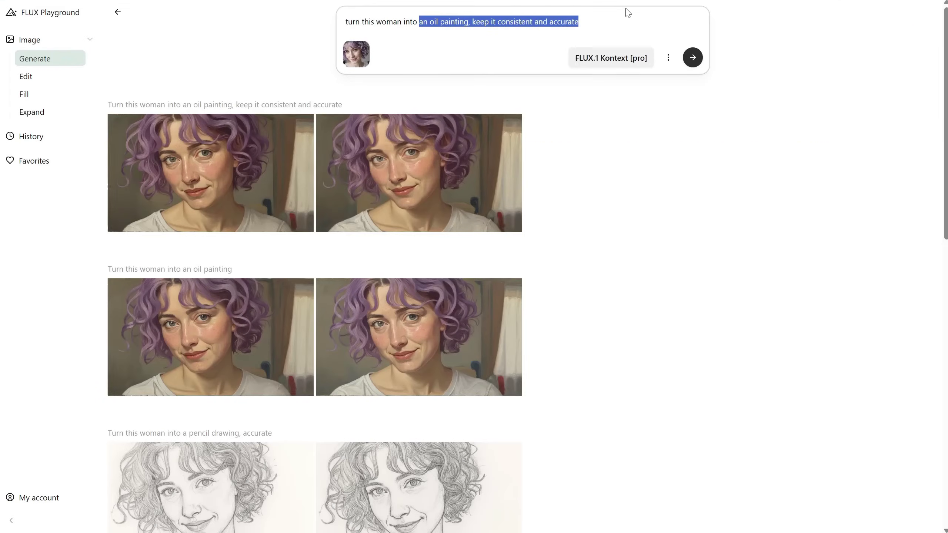
type("a")
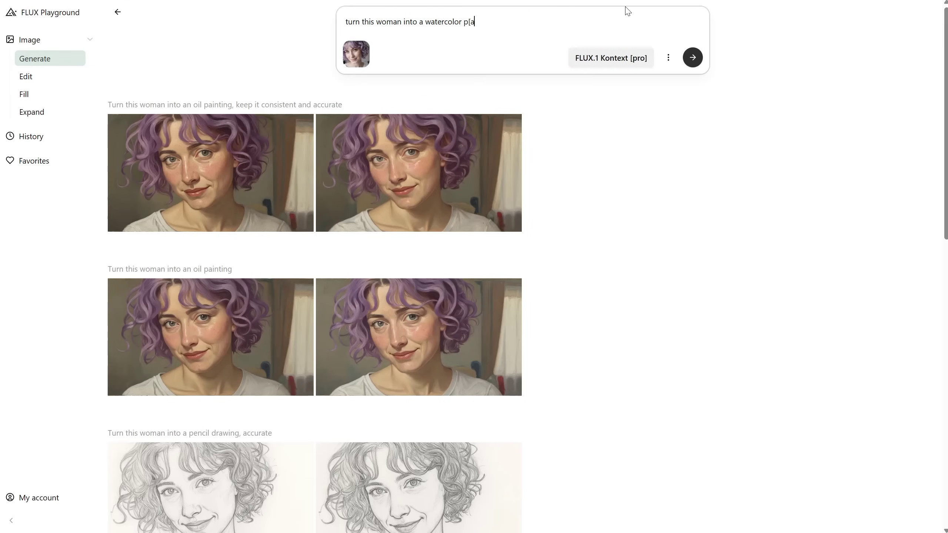
type(" watercolor paintinb")
key("BackSpace")
type("g")
left_click(693, 58)
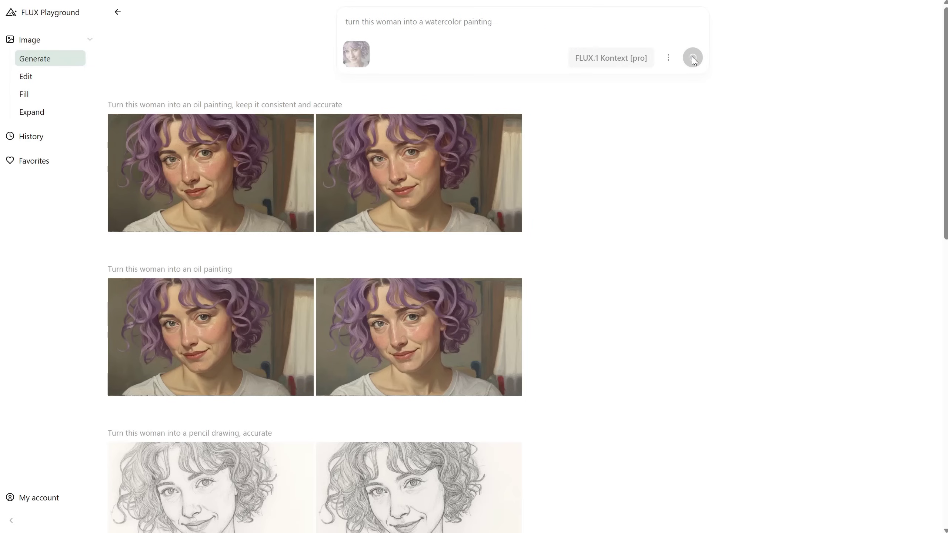
left_click(462, 163)
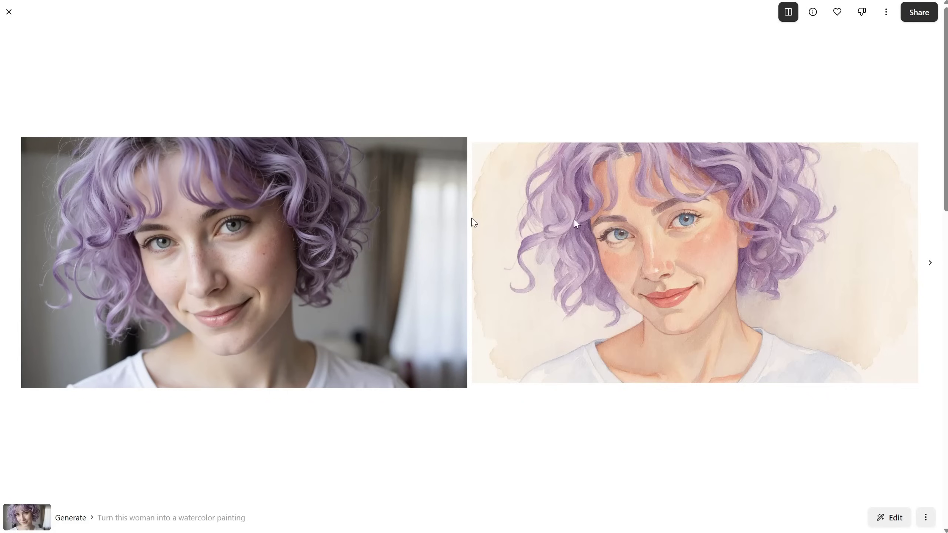
left_click(788, 13)
key("Escape")
left_click(502, 15)
key("ctrl+BackSpace")
key("ctrl+BackSpace")
Generate and view the 'cartoon illustration' version of the woman.
type("ca")
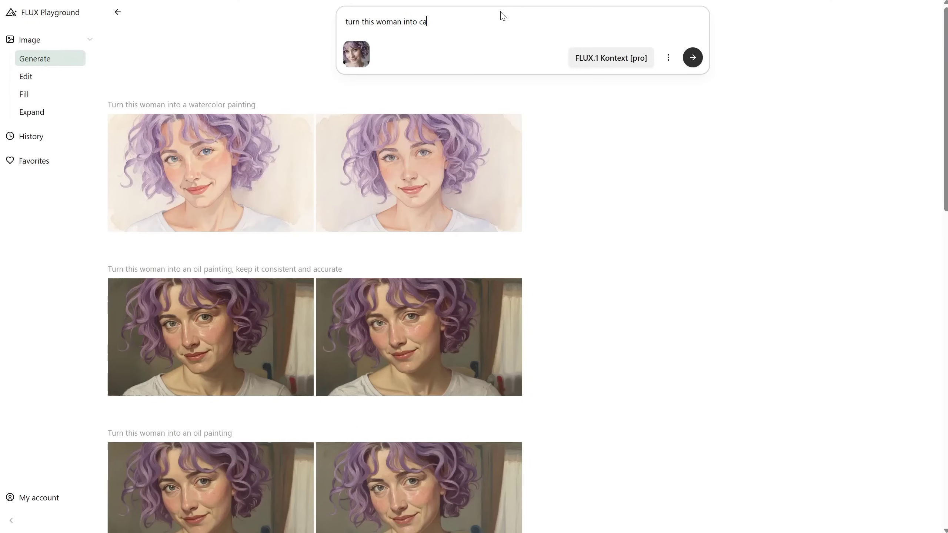
type("rtoon illustration")
left_click(692, 57)
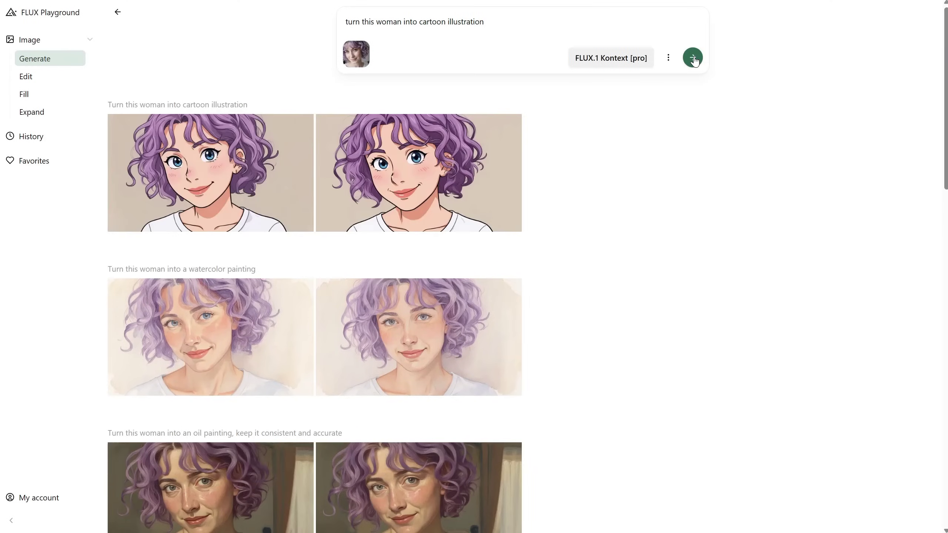
left_click(396, 168)
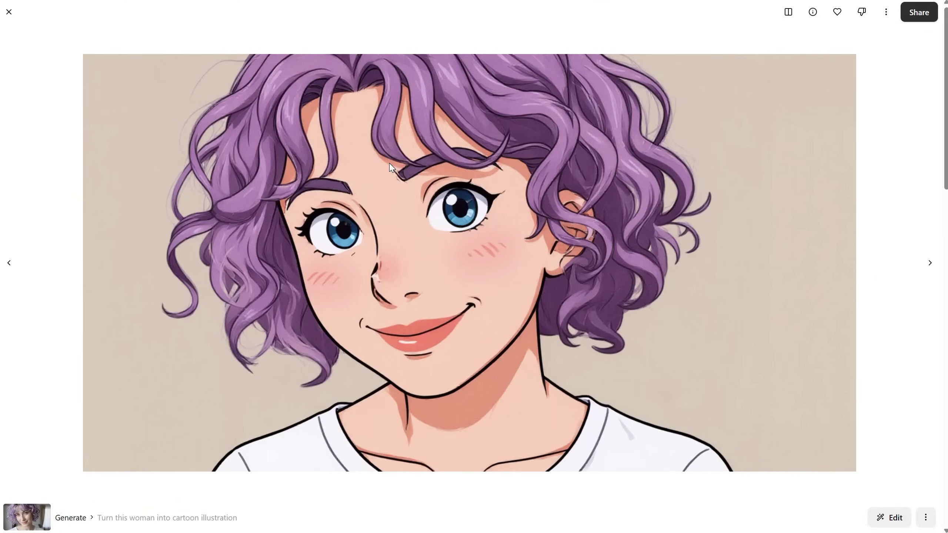
left_click(9, 12)
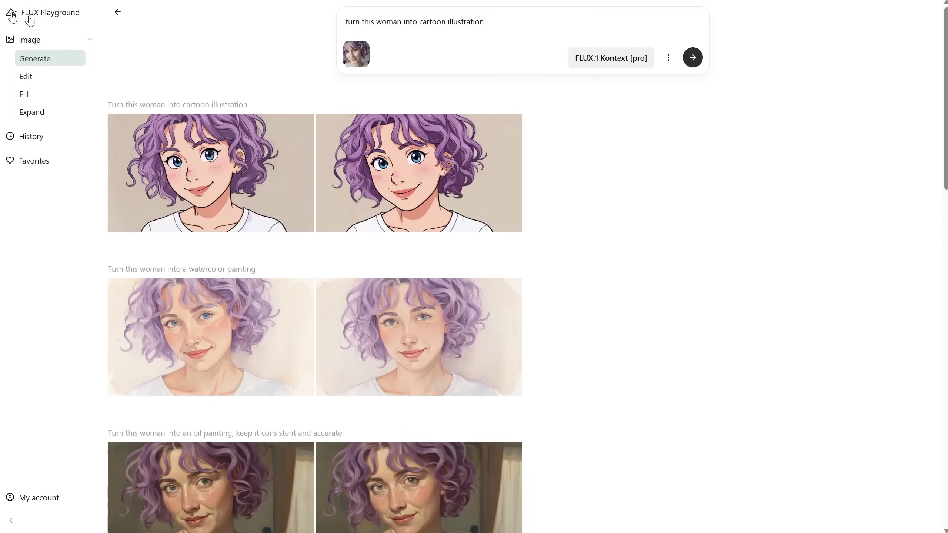
Change the style to 'a 3d render pixar style cartoon', generate, and view a result.
left_click_drag(419, 21, 555, 21)
type("a ")
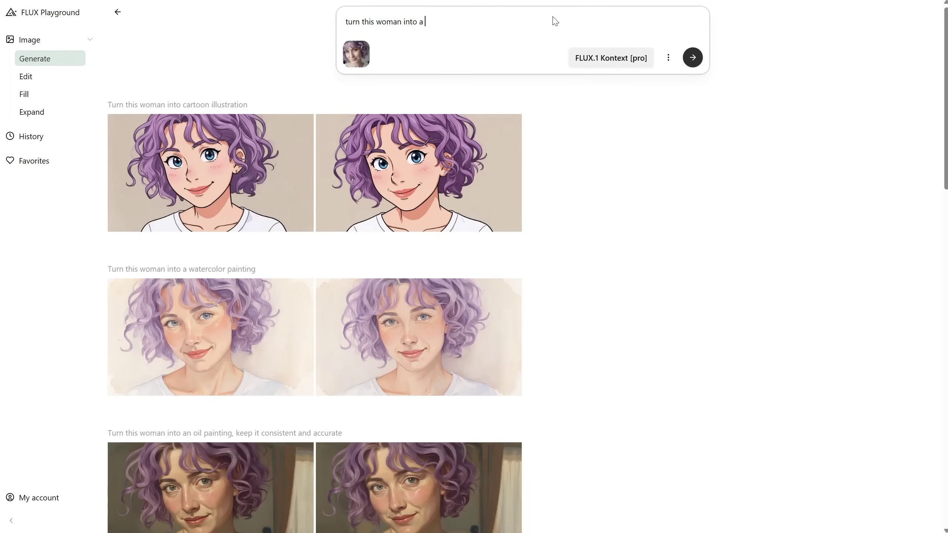
type("3d render pixar style cartoon")
key("Return")
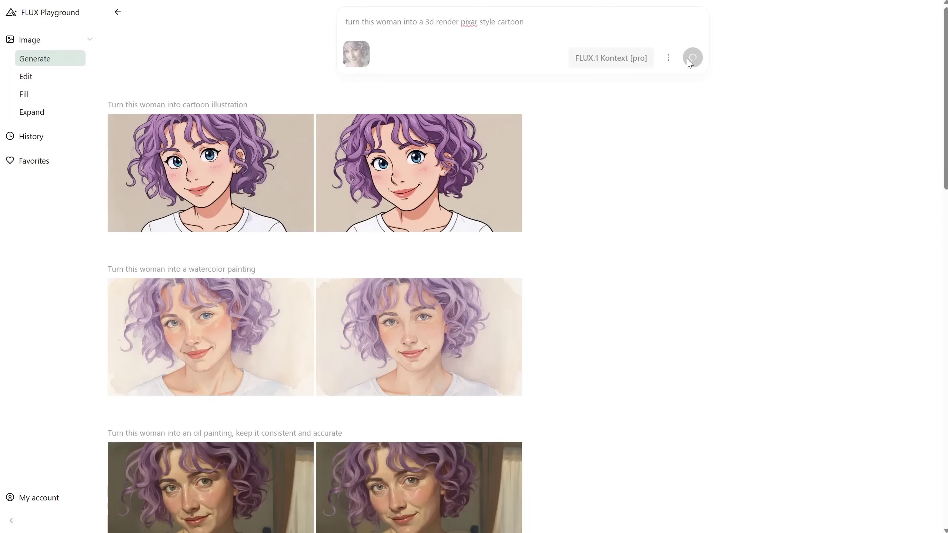
left_click(386, 165)
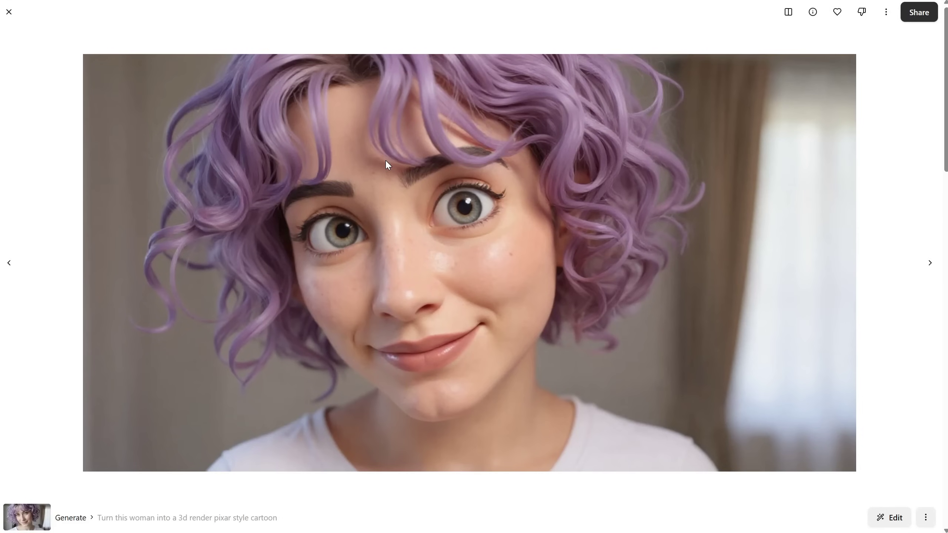
left_click(8, 12)
left_click_drag(525, 21, 420, 22)
Request a wooden sculpture version of the woman and delete the moderated result tile.
type("a wooden scup")
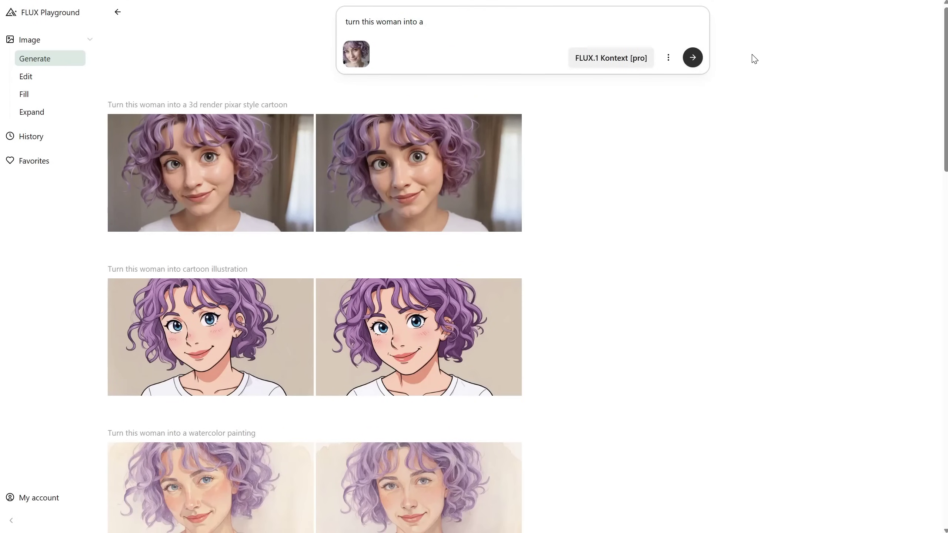
left_click(693, 60)
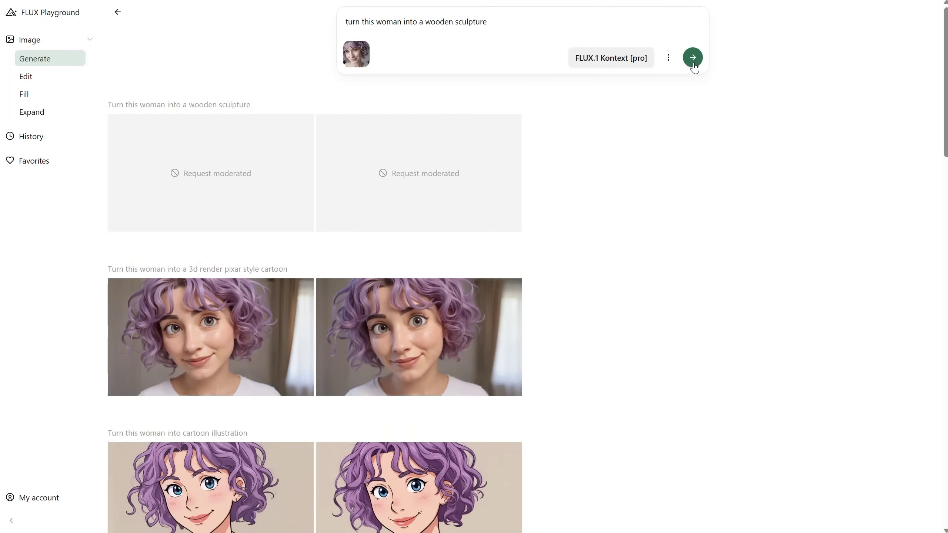
left_click(452, 184)
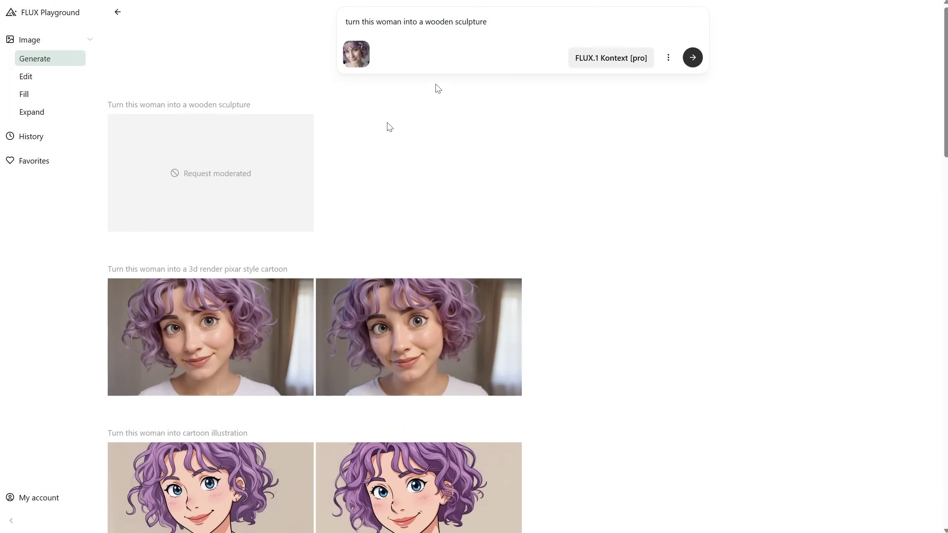
Swap 'wooden' for 'bronze', compare the bronze result with the original, then request an ice sculpture.
left_click_drag(424, 21, 452, 22)
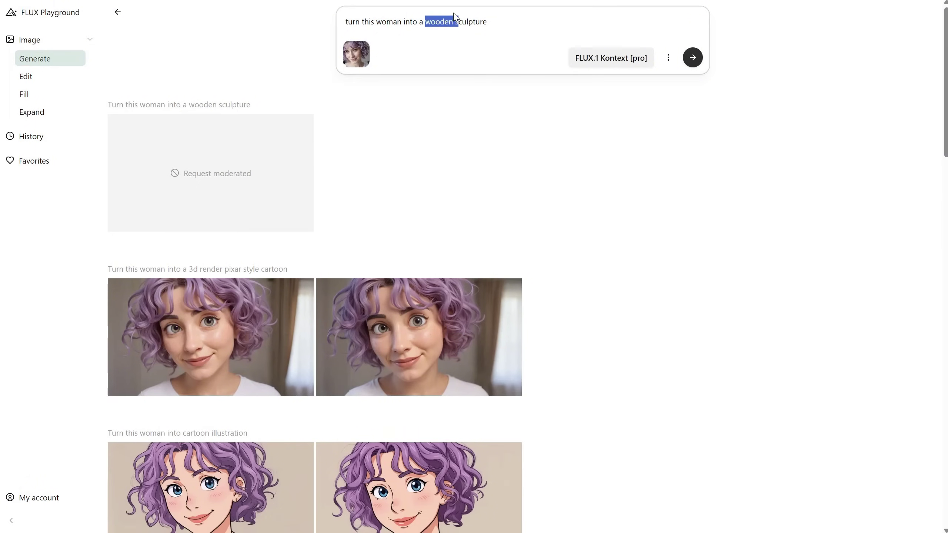
type("bronze")
key("Return")
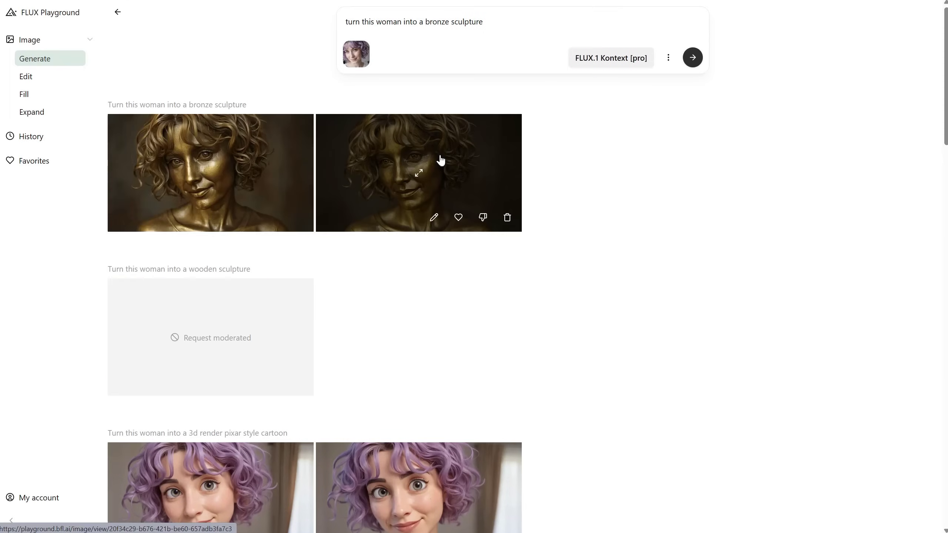
left_click(440, 161)
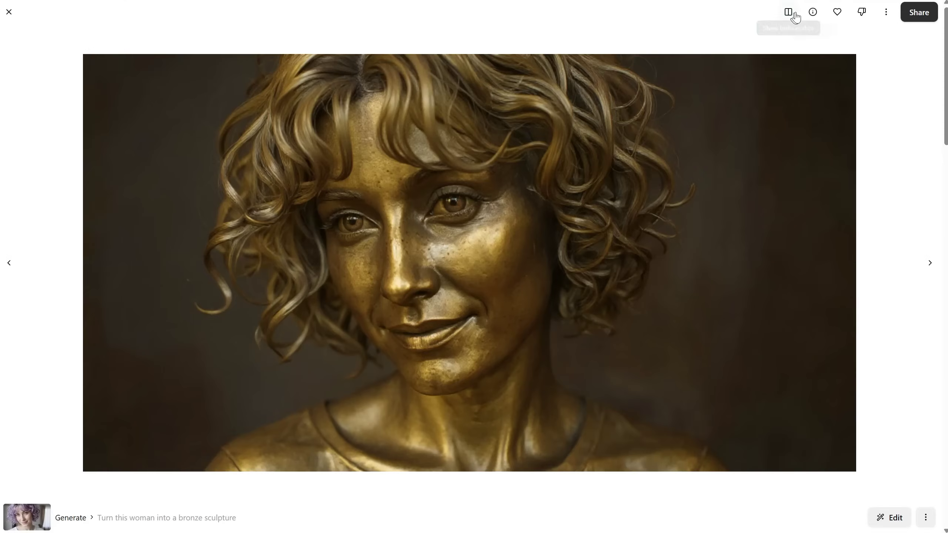
left_click(787, 15)
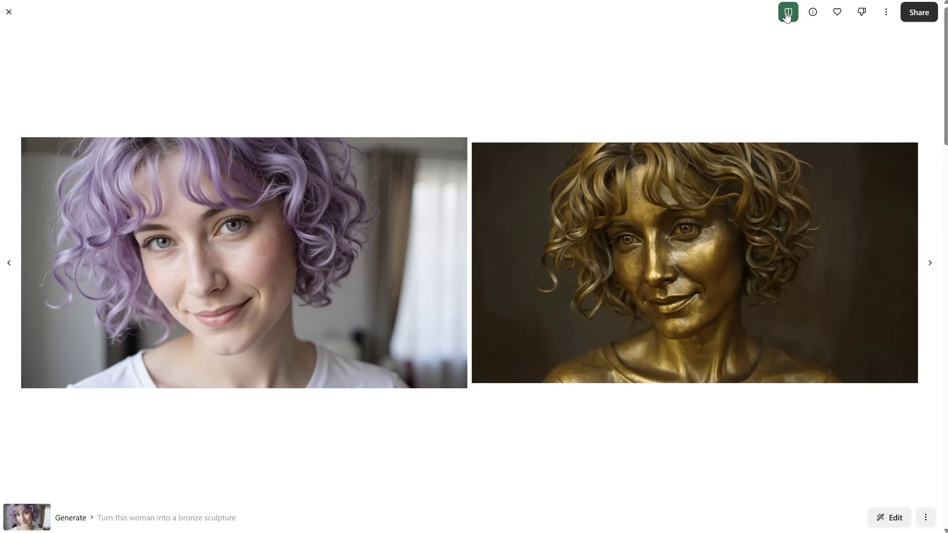
type("sculpture")
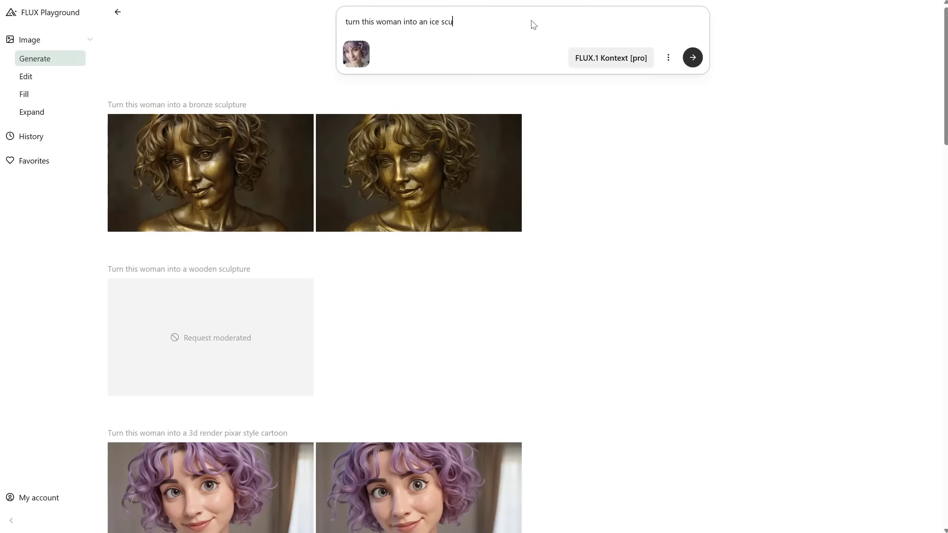
left_click(694, 57)
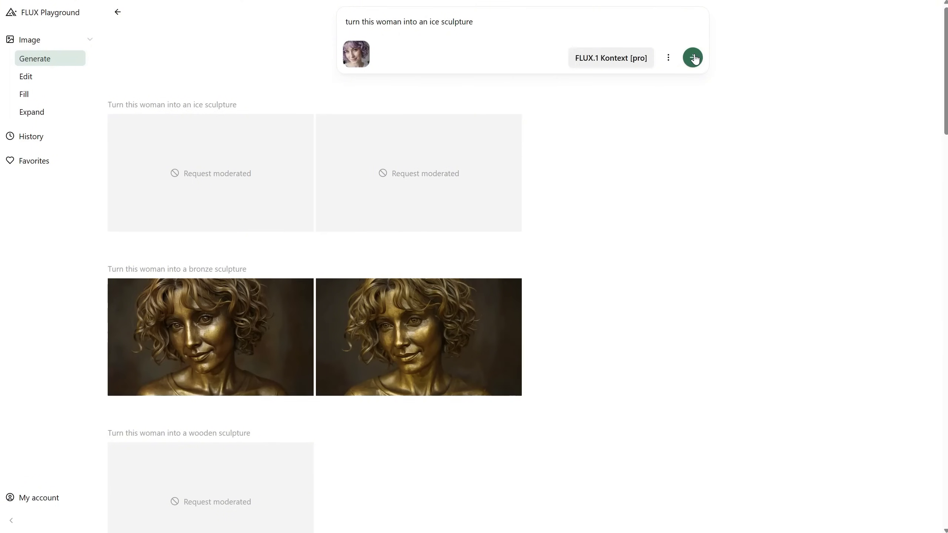
Rewrite the prompt to 'sculpture made from ice' and generate it.
double_click(435, 20)
key("BackSpace")
left_click(514, 10)
type("made from ice")
key("Return")
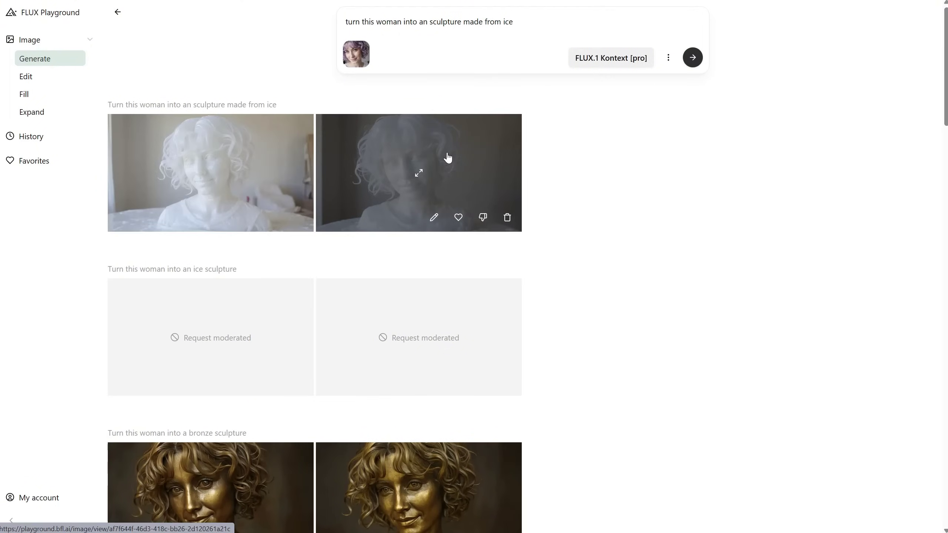
Review both ice sculpture images, then generate a turquoise-ice version exhibited in a museum.
left_click(434, 169)
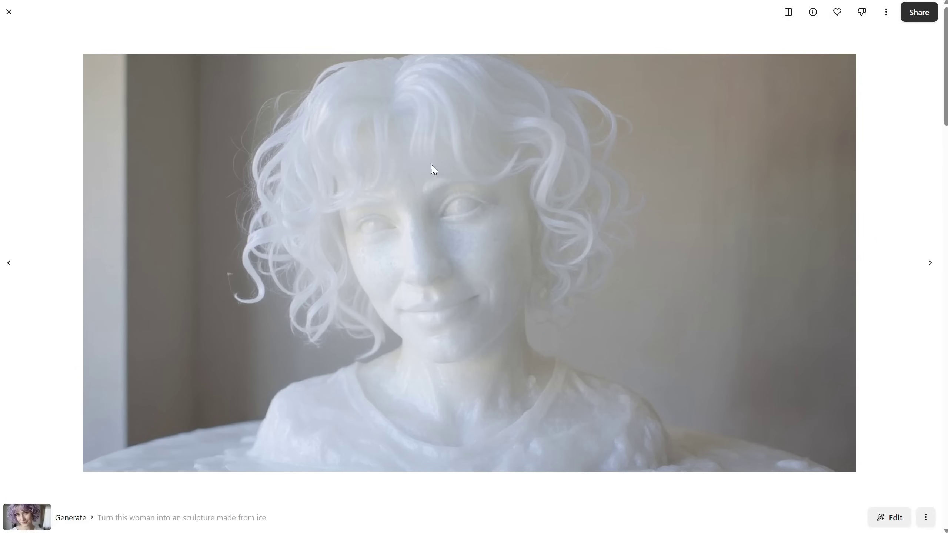
left_click(9, 263)
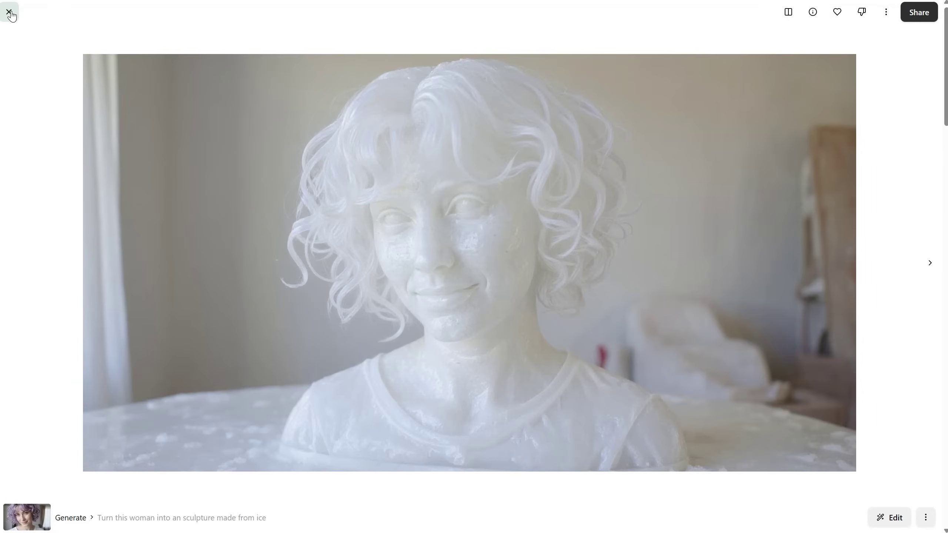
left_click(9, 12)
left_click(543, 23)
type(", the ice is turquoise, is sitting in a museum, as a museum exponat")
key("Return")
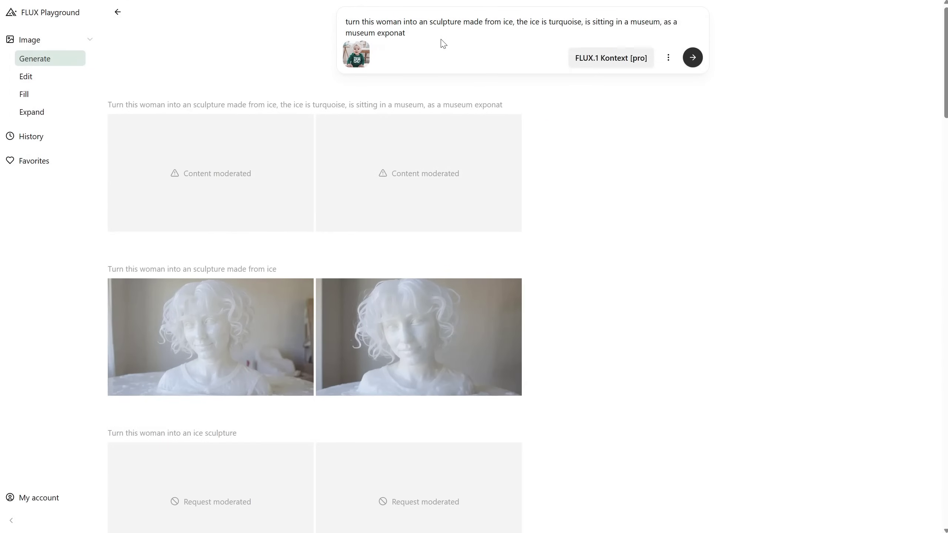
Generate the baby photo with 'episode 50' on the shirt replaced by 'EPISODE FLUX'.
left_click_drag(440, 42, 312, 13)
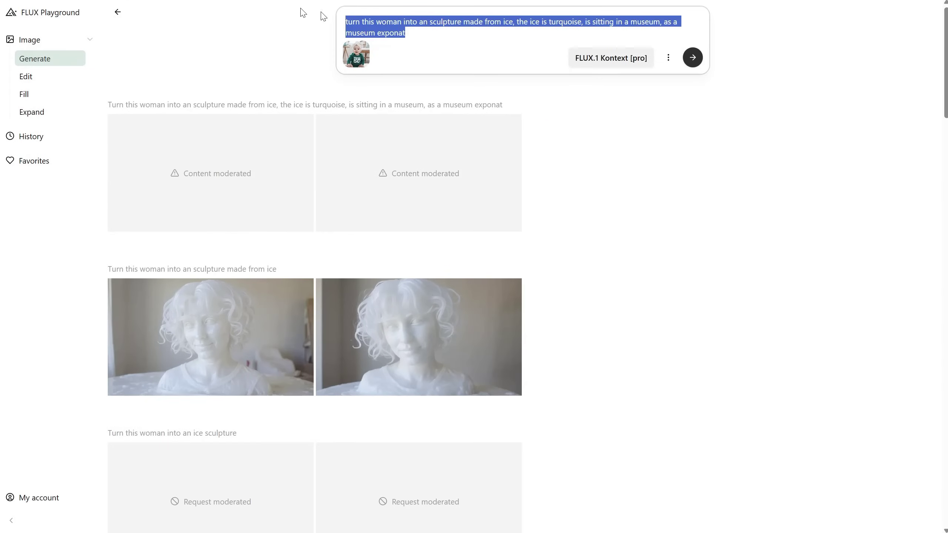
type("replace the episode 50 on the cloth of the baby with ")
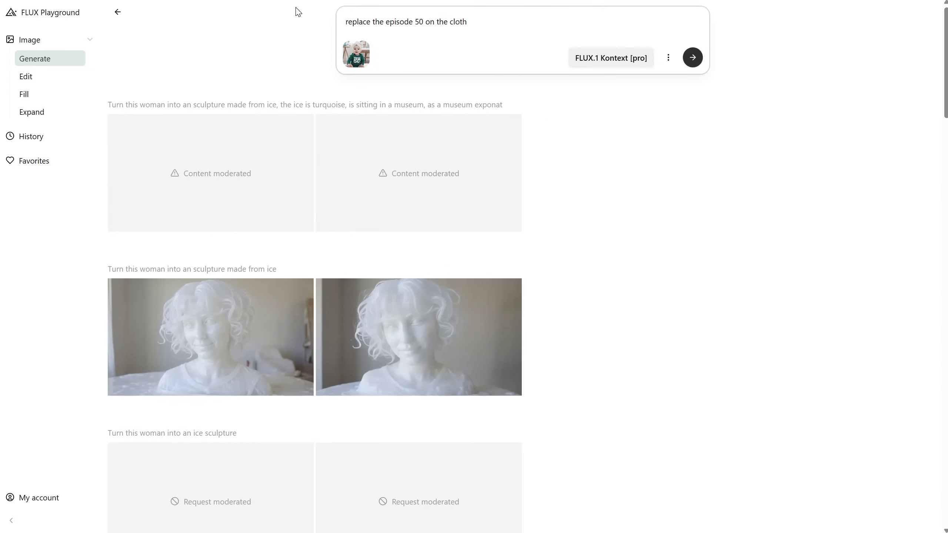
type("EPISODE FLUX")
left_click(693, 57)
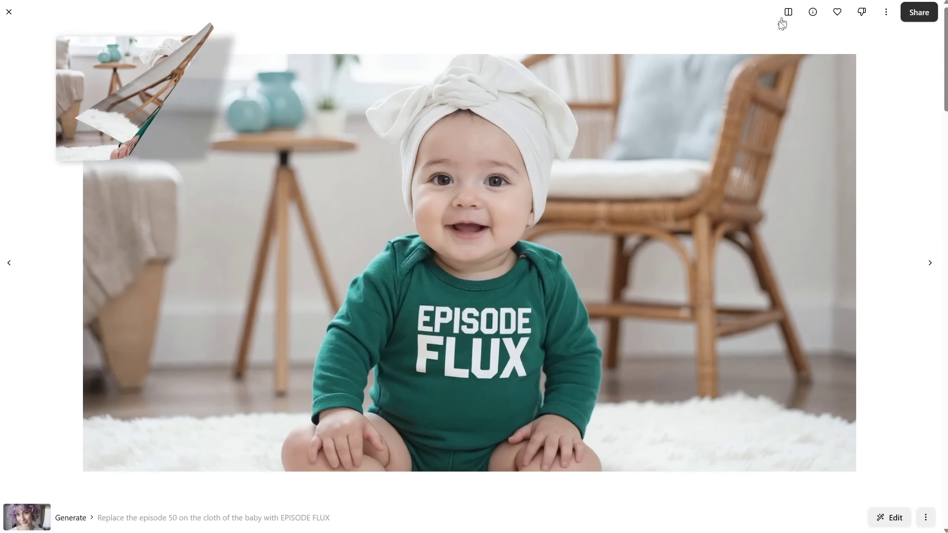
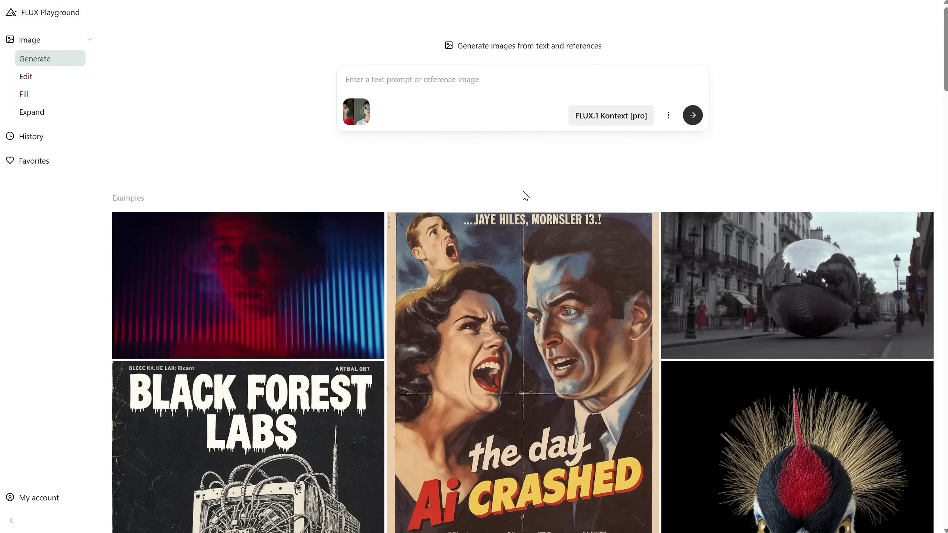
Generate two portraits with Batch Size 2: the man in a black suit, the woman in white. View the second.
left_click(456, 79)
type("the man in t")
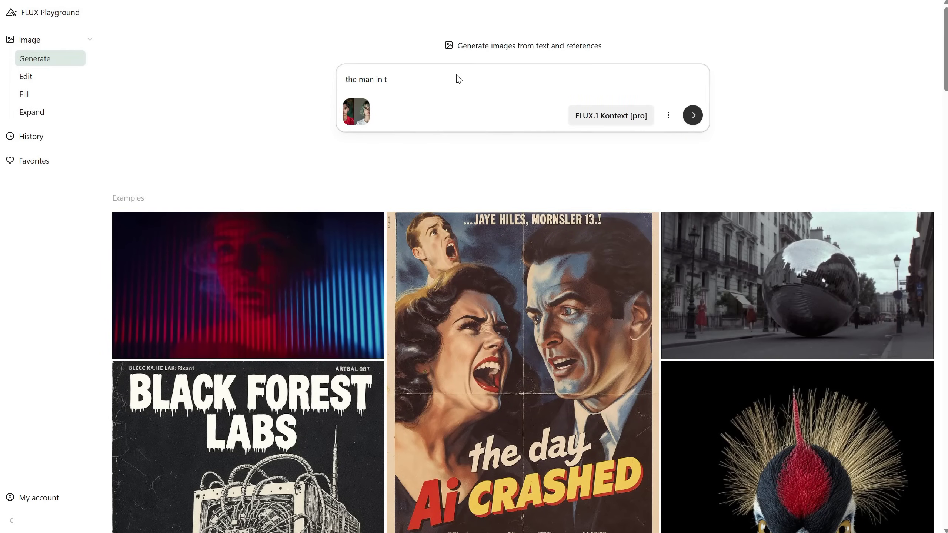
type("he left is wearing a black suit, and the woman in the right")
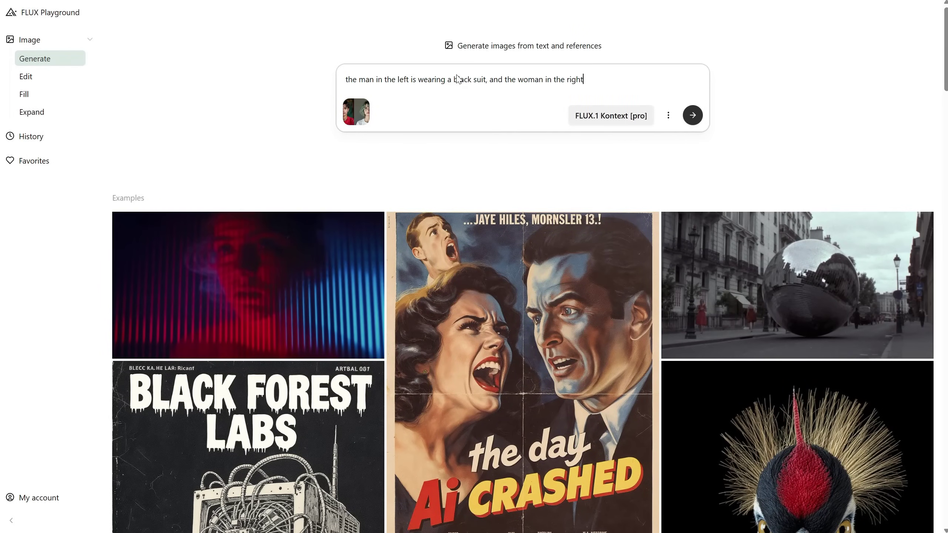
type(" is wearing a withe e bride dress, medium port")
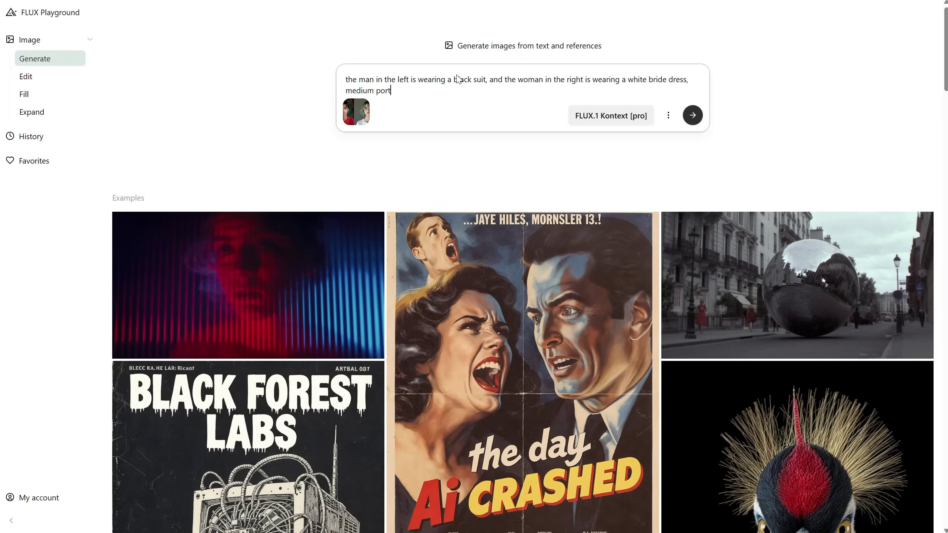
type("rait, looking at camera and smiling, happy couple")
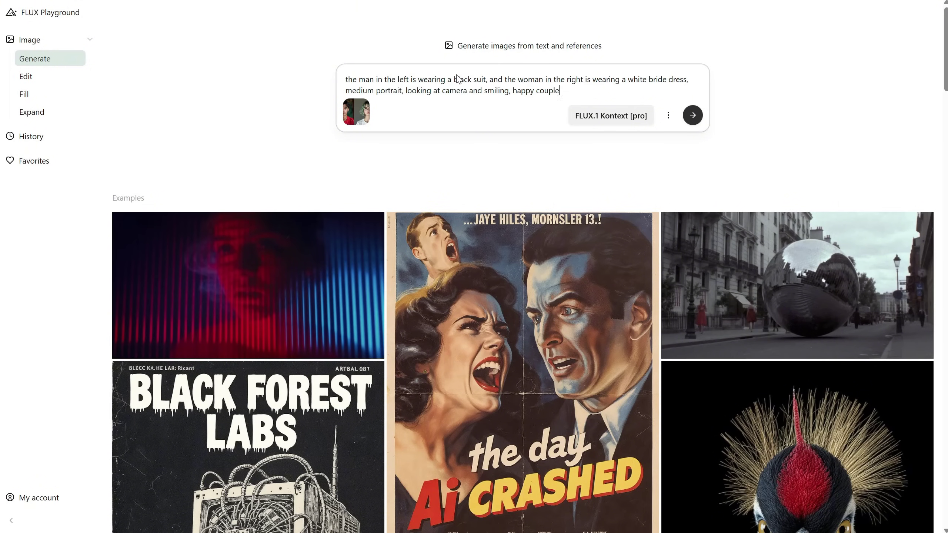
left_click(668, 115)
left_click(654, 186)
left_click(692, 115)
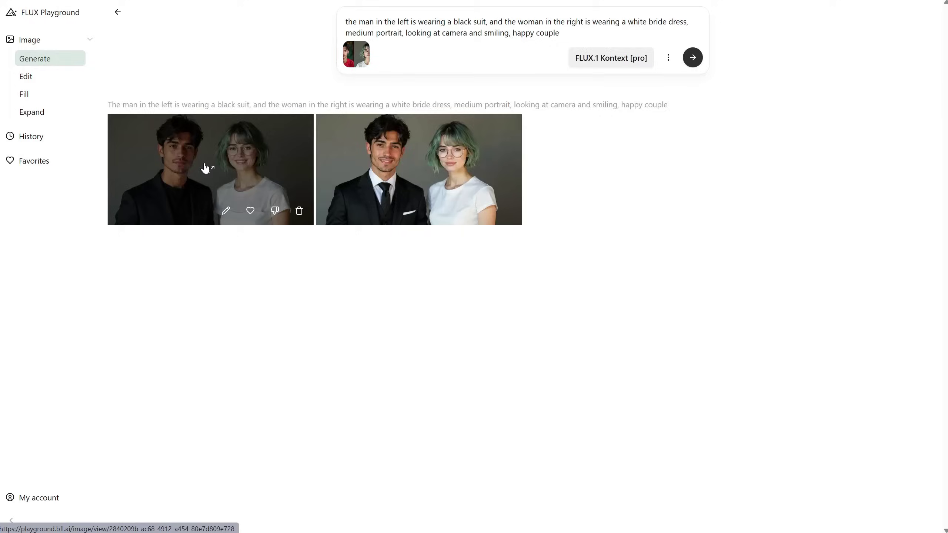
left_click(206, 169)
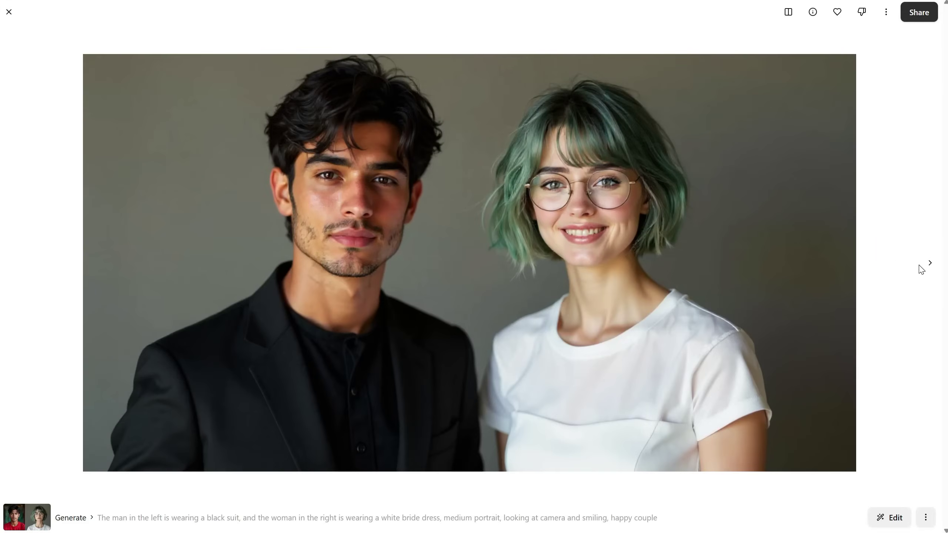
left_click(929, 267)
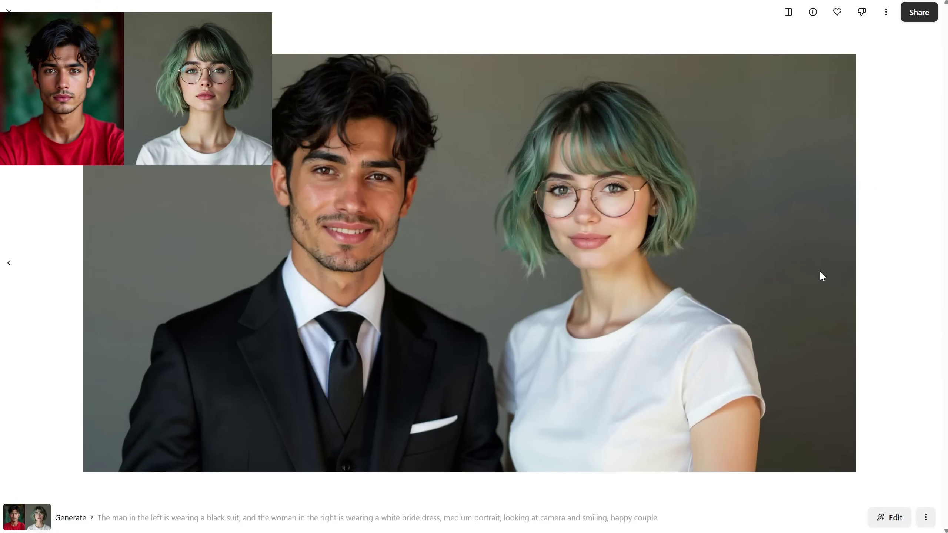
Write an edit prompt: the couple look at each other on a tropical beach, she in a beautiful white dress.
left_click(891, 523)
left_click(428, 482)
type("the look at eachother, and there is a beach behind, tropical")
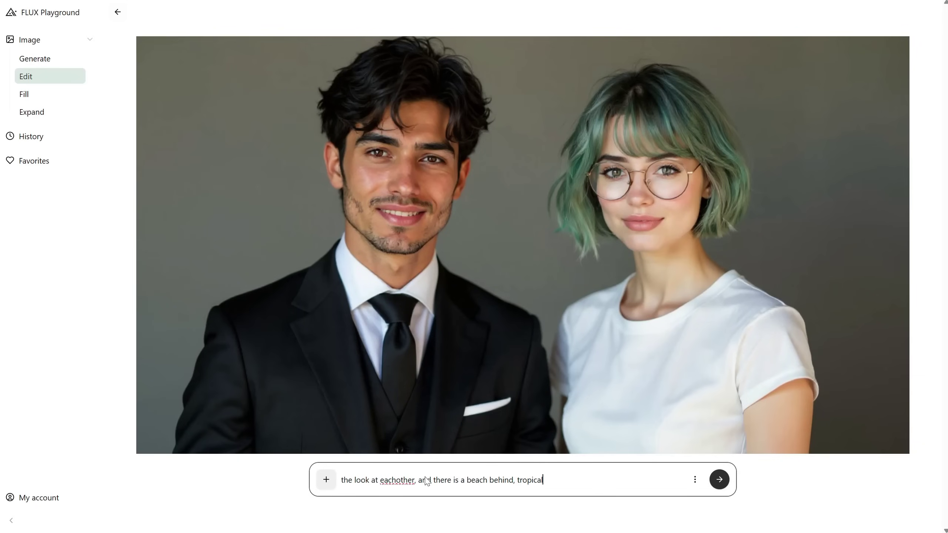
type(", she wears a white beautiful bride dress")
right_click(612, 481)
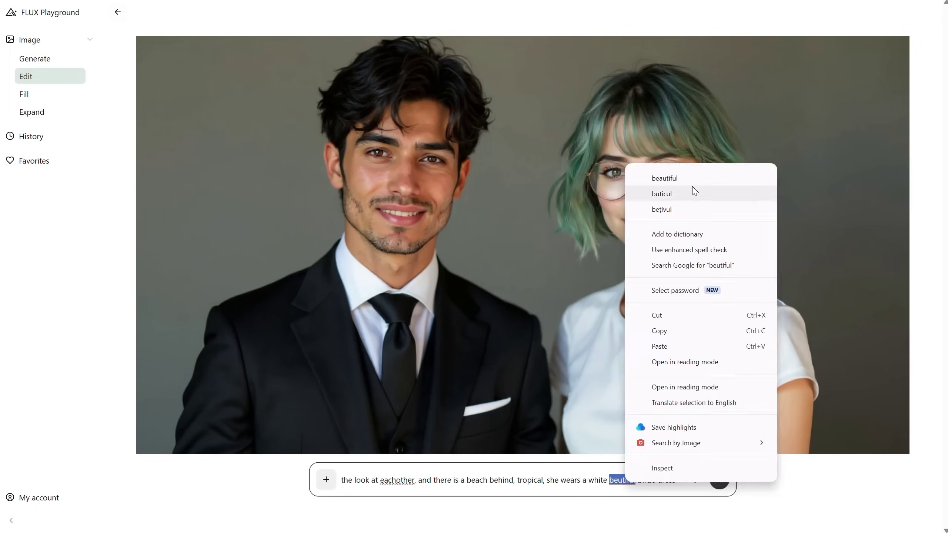
left_click(656, 177)
Submit the beach edit and load the second result, with the lace bridal dress, for further editing.
left_click(696, 480)
left_click(719, 480)
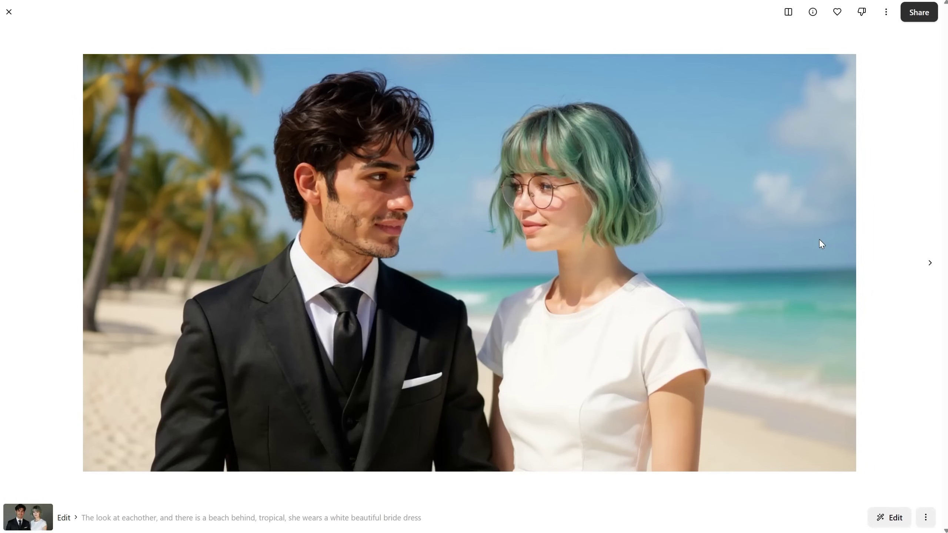
left_click(930, 266)
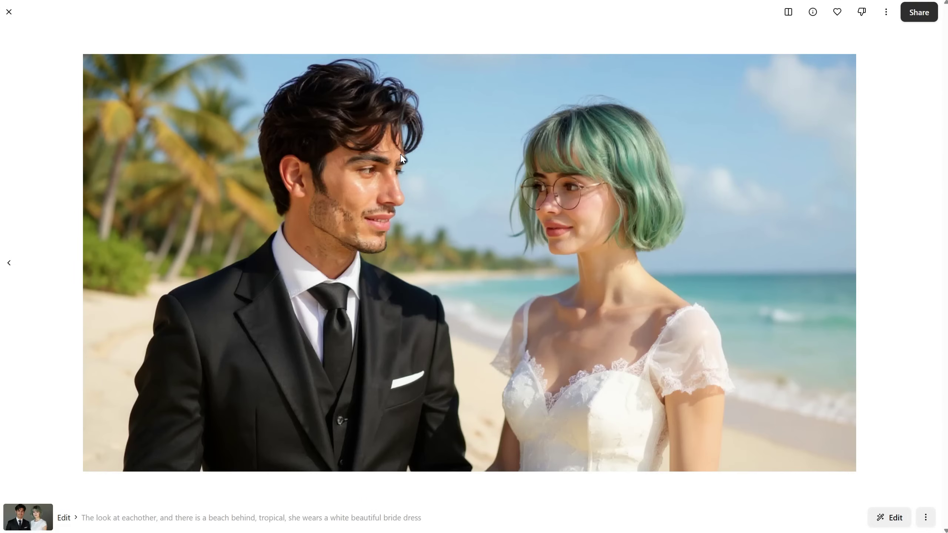
left_click(888, 523)
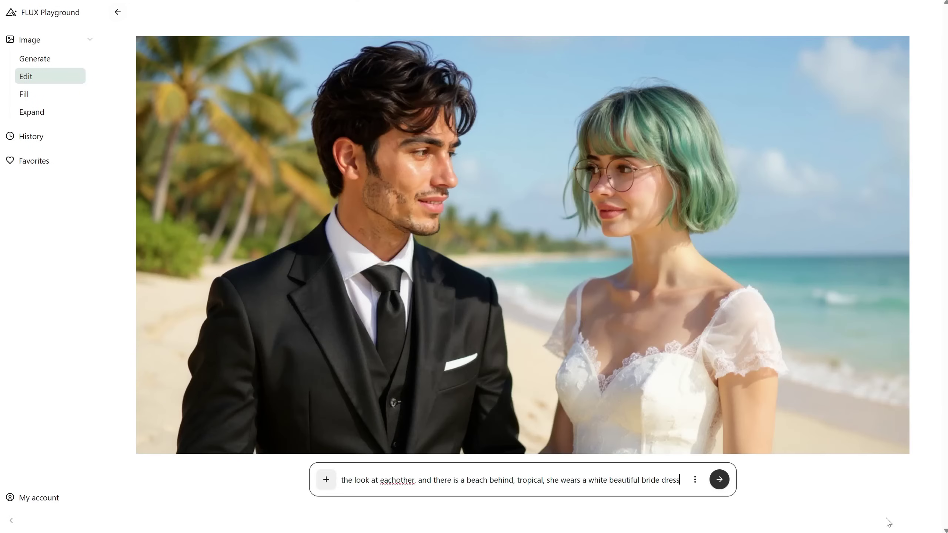
Replace the prompt so the man is a rock-mood biker and the woman a waitress, then view both results.
key("ctrl+a")
type("the man is now dressed as a biker, rock mood, and the woman is dressed as a waitress")
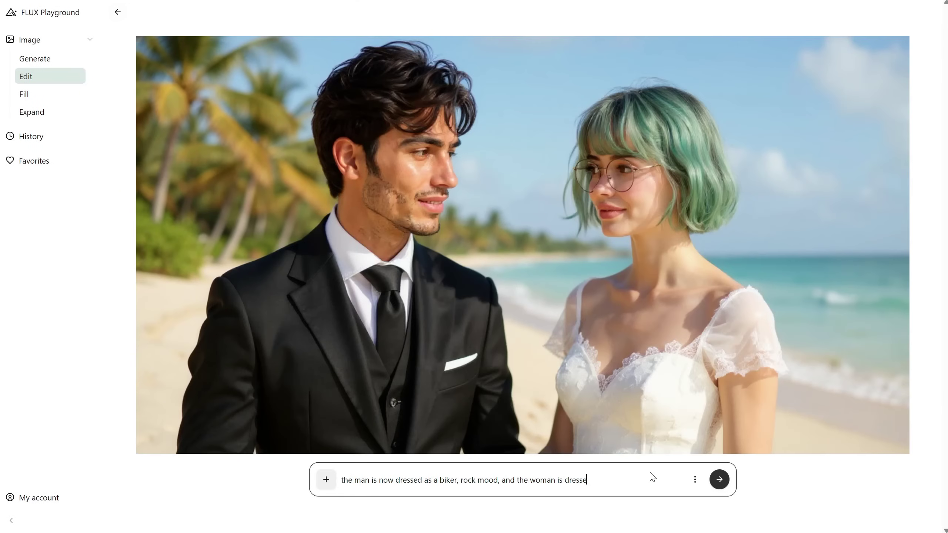
left_click(720, 480)
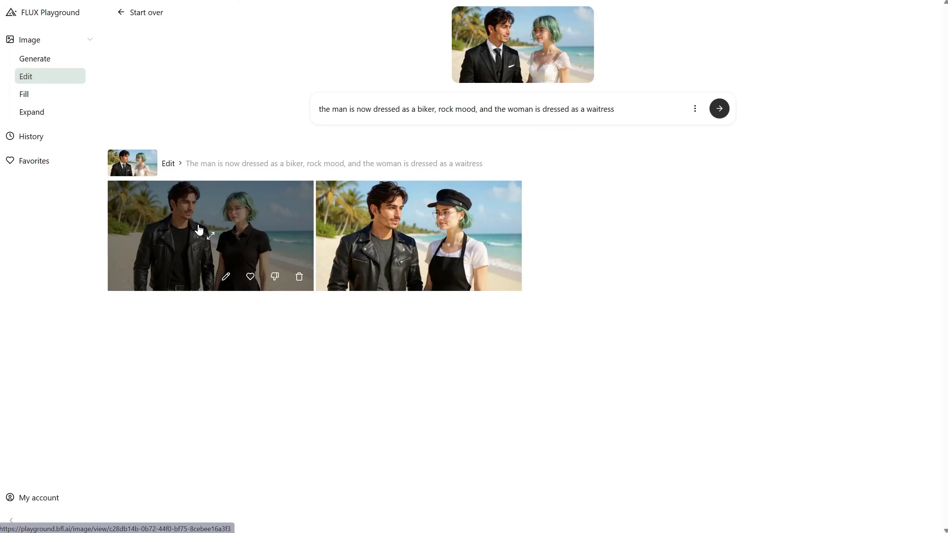
left_click(197, 226)
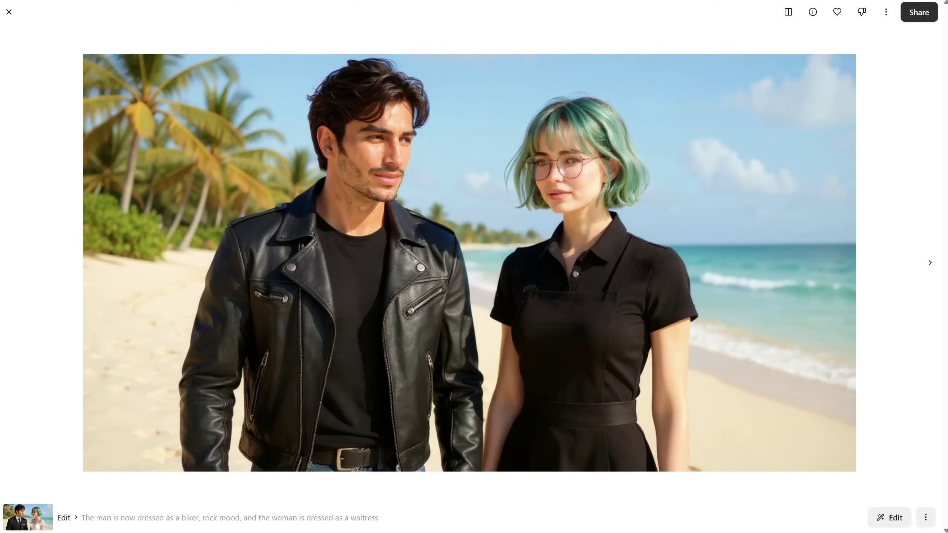
left_click(930, 263)
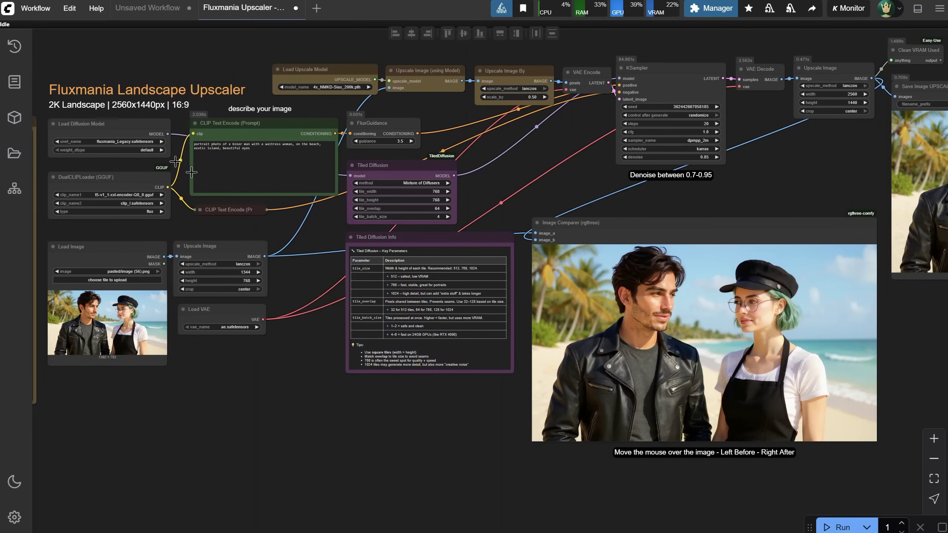
scroll(558, 203, "up", 2)
scroll(471, 361, "up", 4)
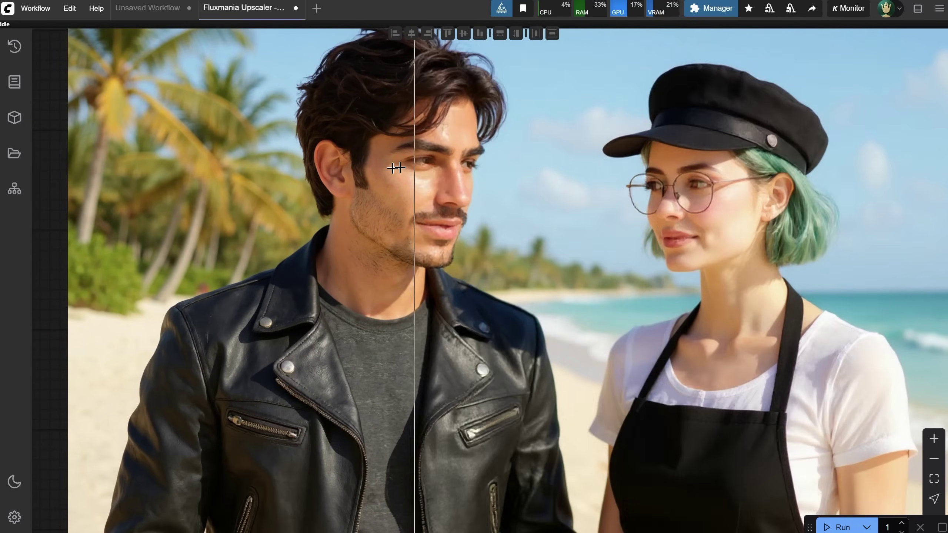
scroll(336, 179, "up", 1)
scroll(809, 374, "down", 4)
scroll(809, 374, "up", 2)
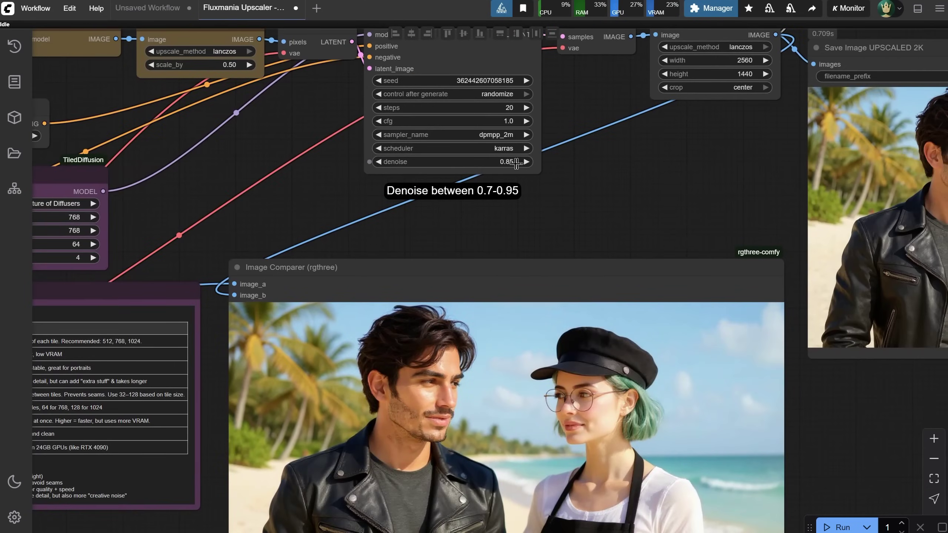
left_click_drag(619, 213, 658, 55)
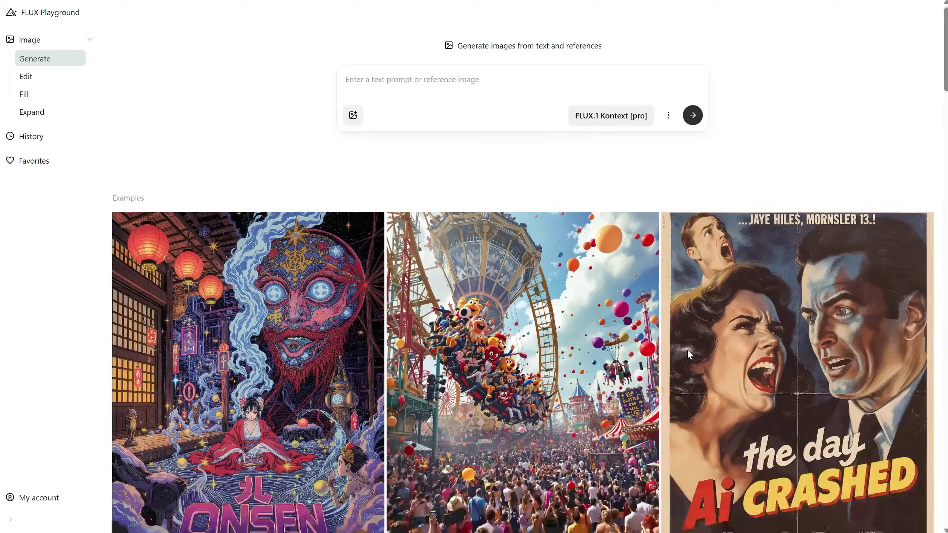
Paste the AI TITANS game-menu prompt, generate four images, and view the third full-screen.
left_click(377, 78)
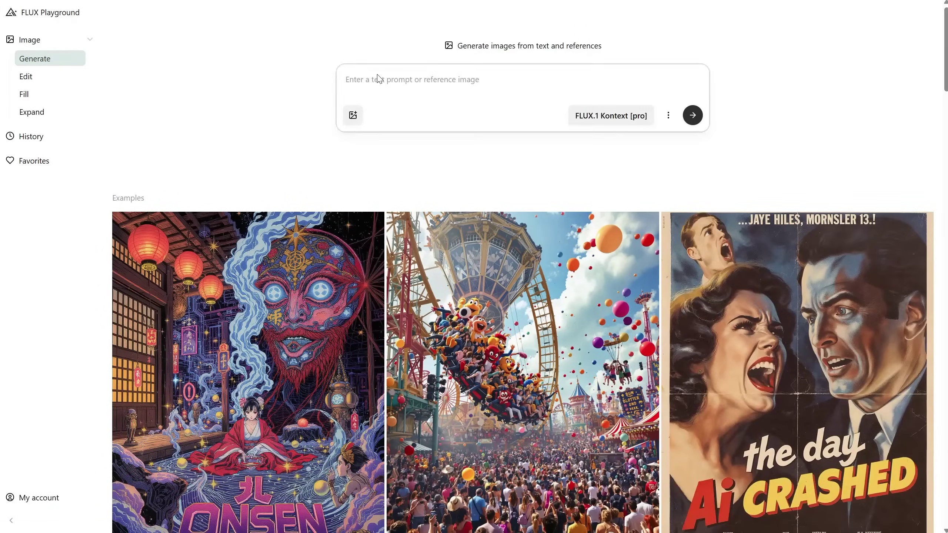
type("Design an epic fantasy game interface for a game called \"AI TITANS\". At the top, display the title \"AI TITANS\" in a grand, glowing, metallic fantasy font, as if it was forged by legendary smiths. Below the title, arrange four large, ornate buttons vertically, one under the other, each on its own glowing pedestal or magical platform. The buttons should look crafted from enchanted crystal, ancient wood, or magical metal, each radiating with arcane energy.  Each button should display one of the following names (in this exact order), inside quotation marks and using a dramatic, heroic font:  \"Sebastian Antony\"  \"UpTown Funk\"  \"Marcel\"  \"Thomas Brown\"  The background is an epic fantasy landscape—mystical mountains, stormy skies, floating runes, or ancient ruins. Add glowing runes, magical symbols, and light rays for a powerful, mystical atmosphere. The overall look should feel like a legendary hall where AI titans gather for an epic battle.  No extra text or UI elements—just the title \"AI TITANS\" at the top and the four epic, vertically stacked buttons.")
scroll(607, 199, "down", 5)
scroll(607, 198, "up", 5)
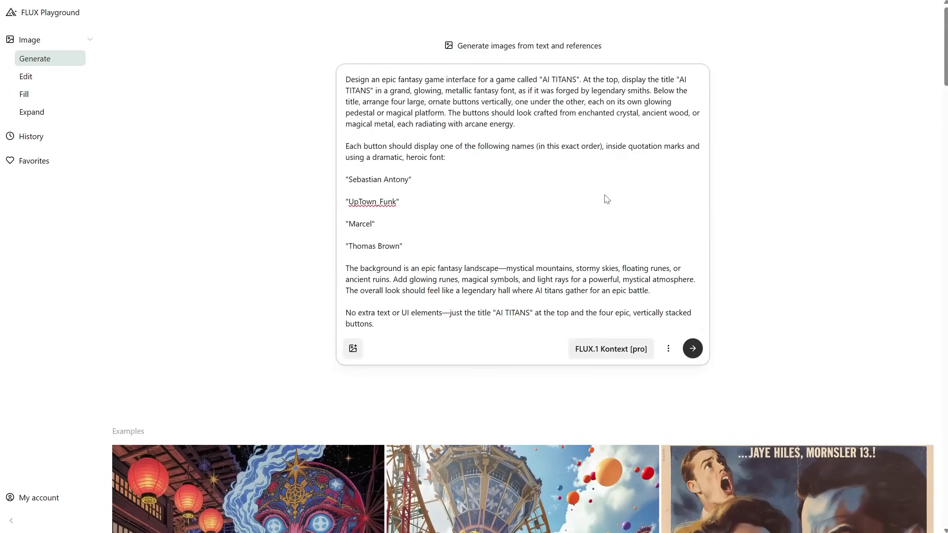
left_click(696, 355)
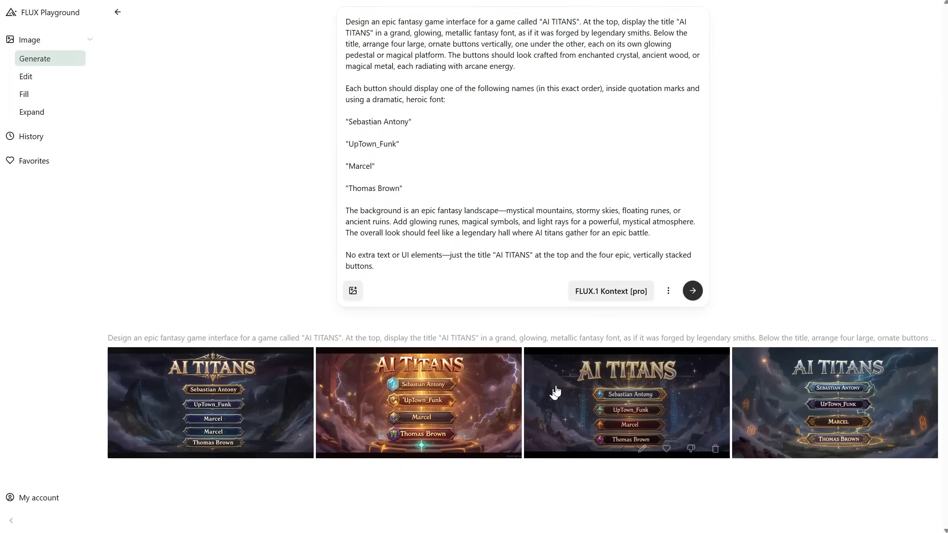
left_click(605, 400)
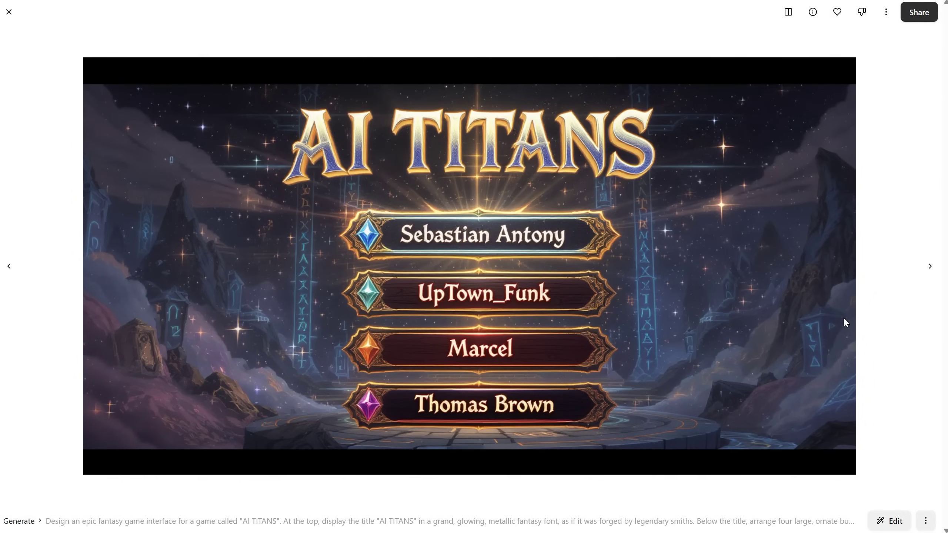